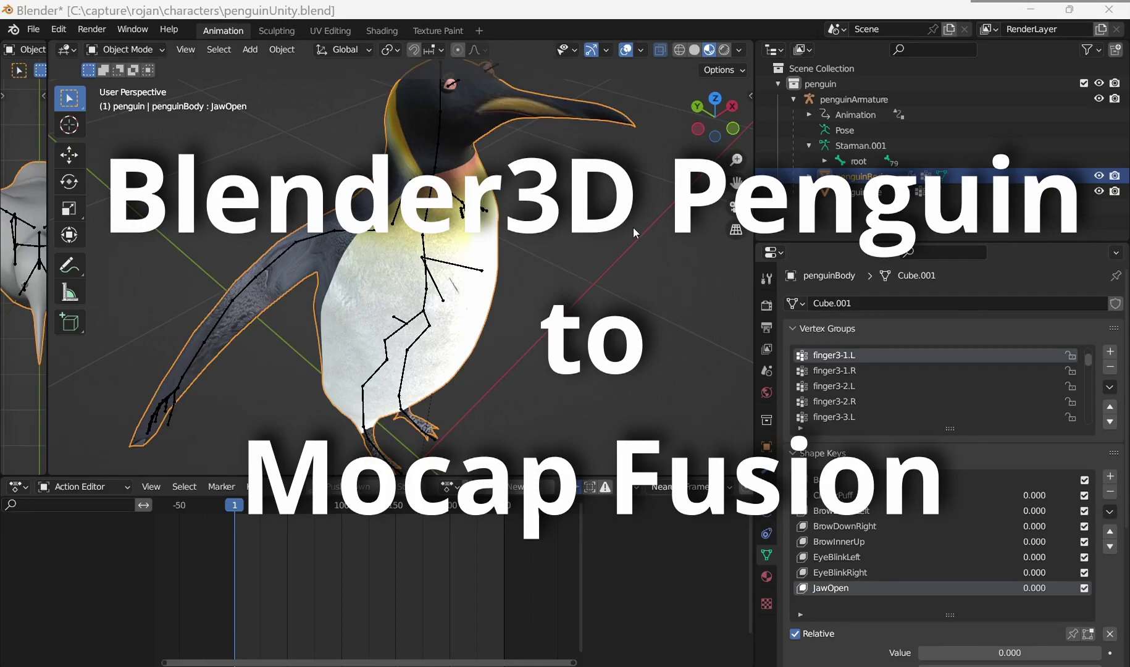
Step: Orbit around the penguin and open its beak with the JawOpen shape key
middle_drag(501, 341, 432, 330)
shift+middle_drag(454, 240, 504, 378)
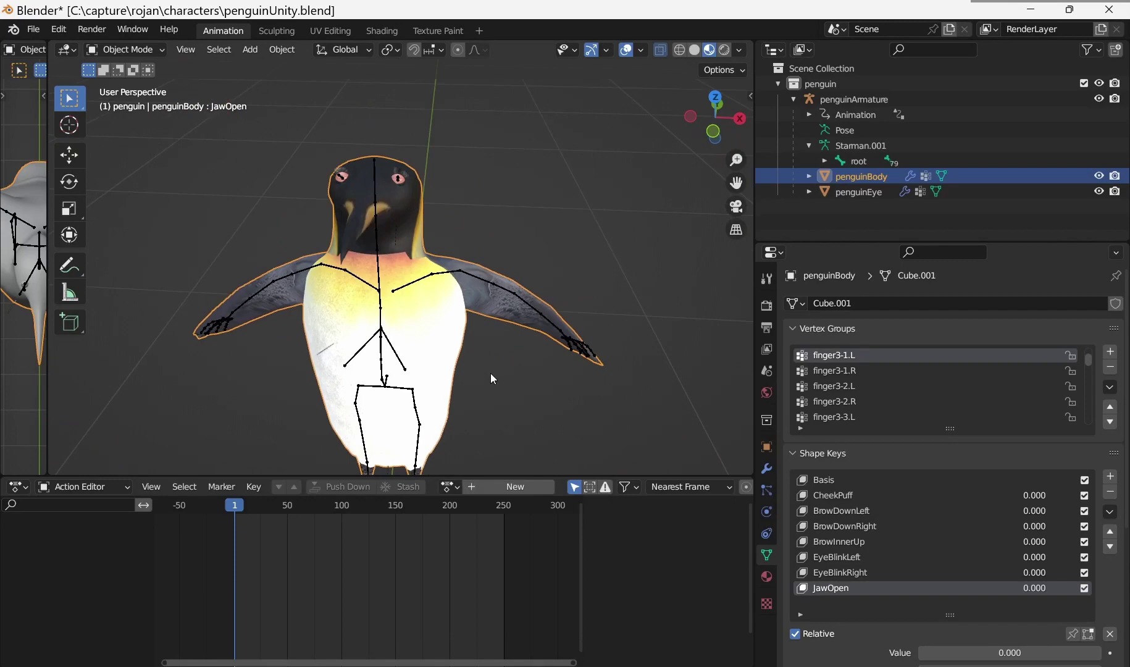
middle_drag(476, 362, 419, 285)
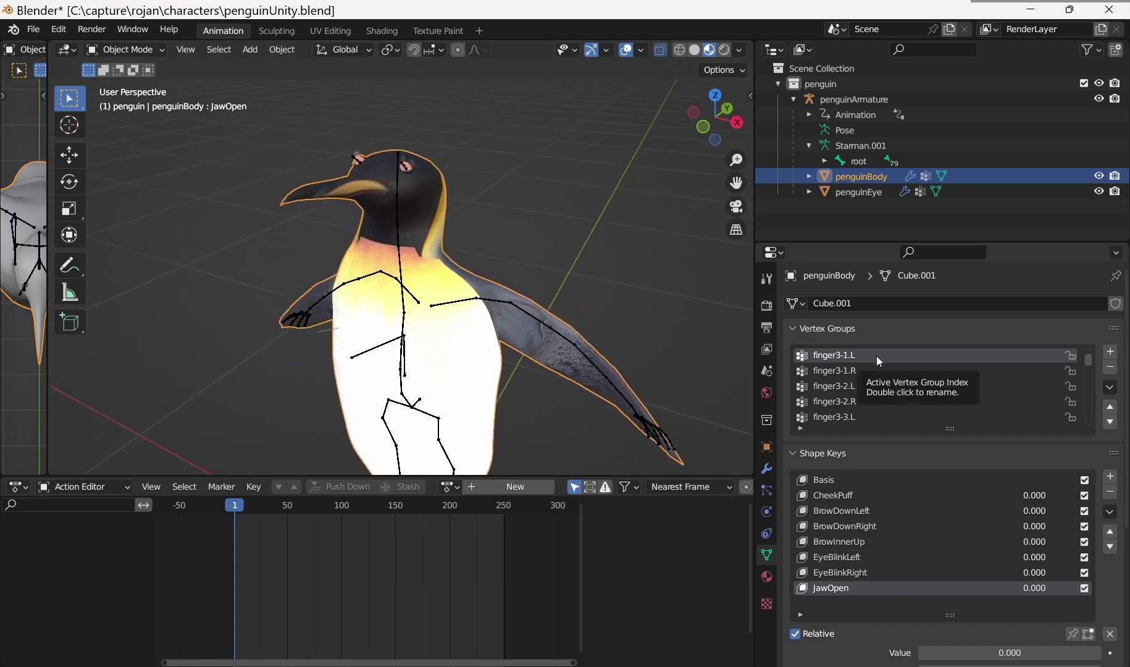
drag(1041, 589, 1034, 558)
scroll(439, 171, down, 1)
middle_drag(442, 169, 460, 171)
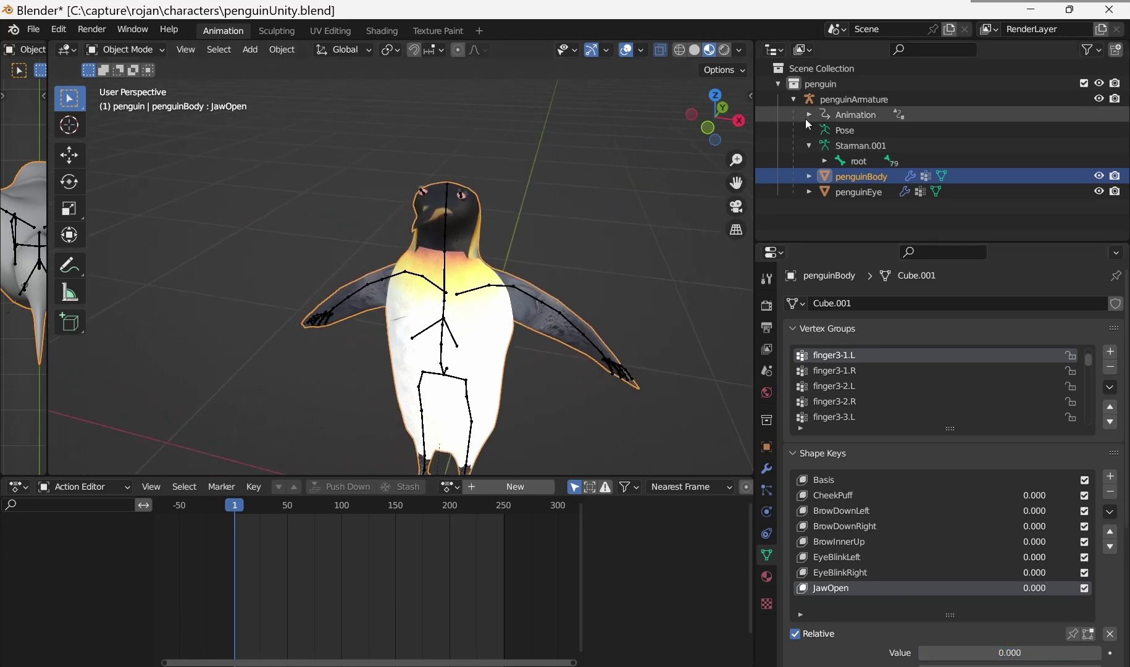
Step: Select the penguin collection and export it as FBX with Bake Animation and Geometry options
click(830, 86)
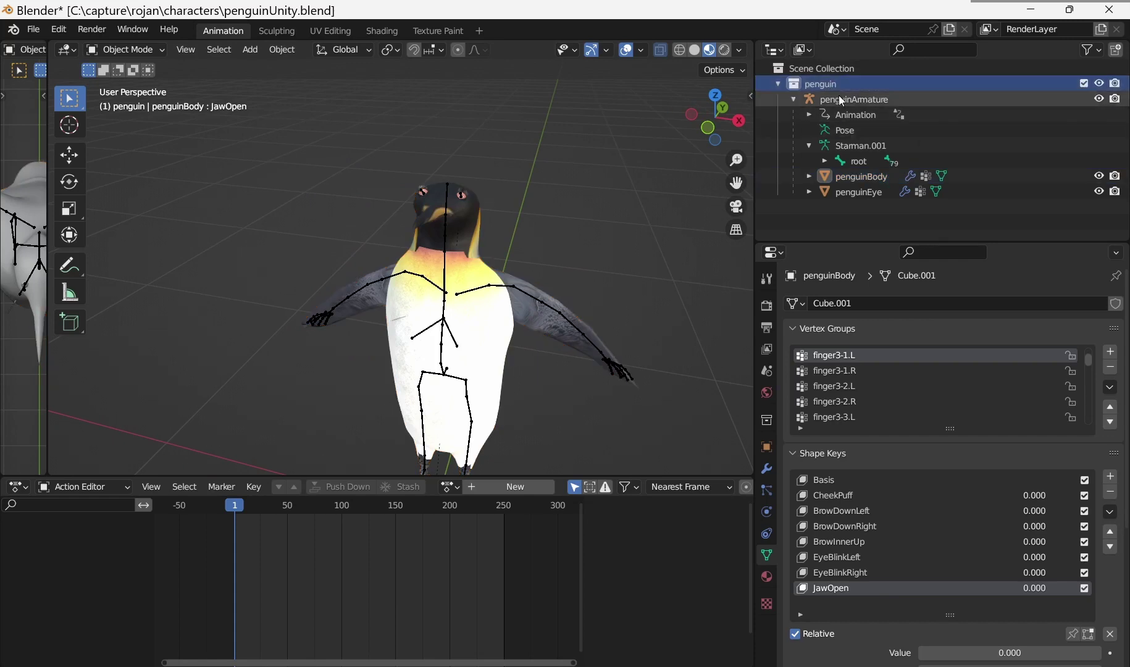
click(33, 29)
mouse_move(67, 255)
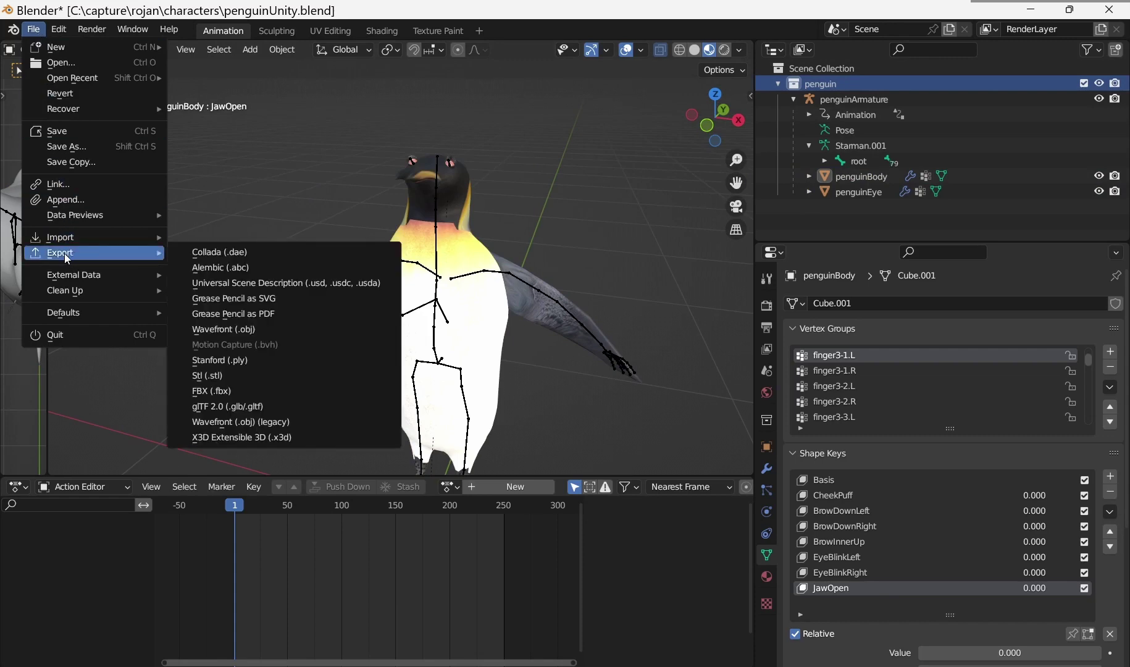
click(257, 390)
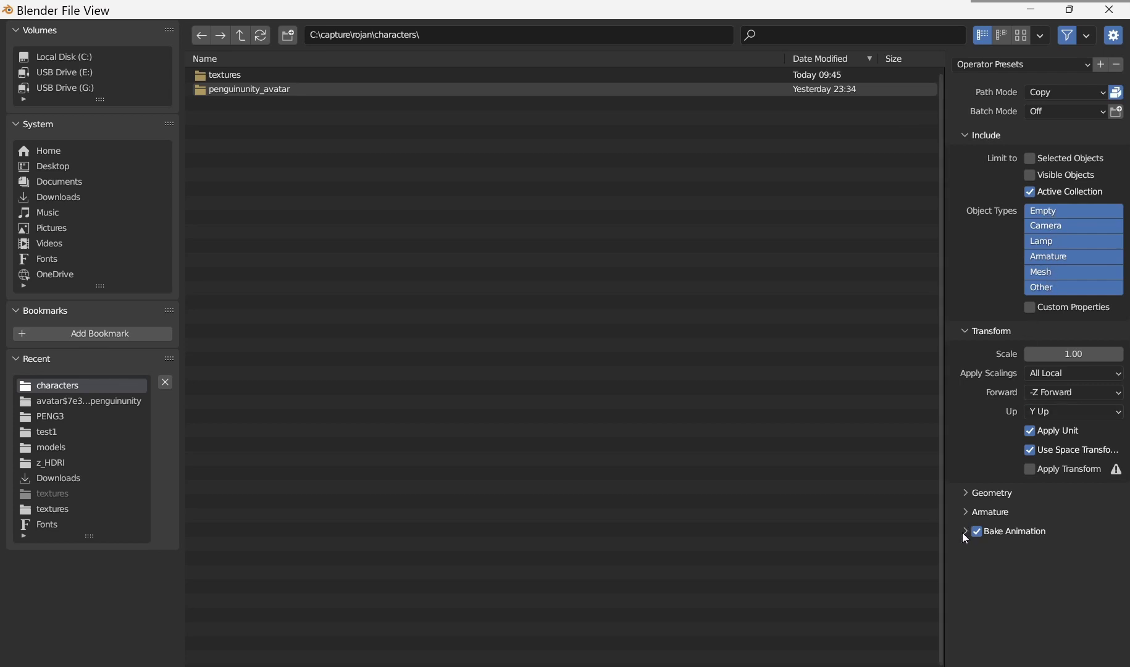
click(965, 492)
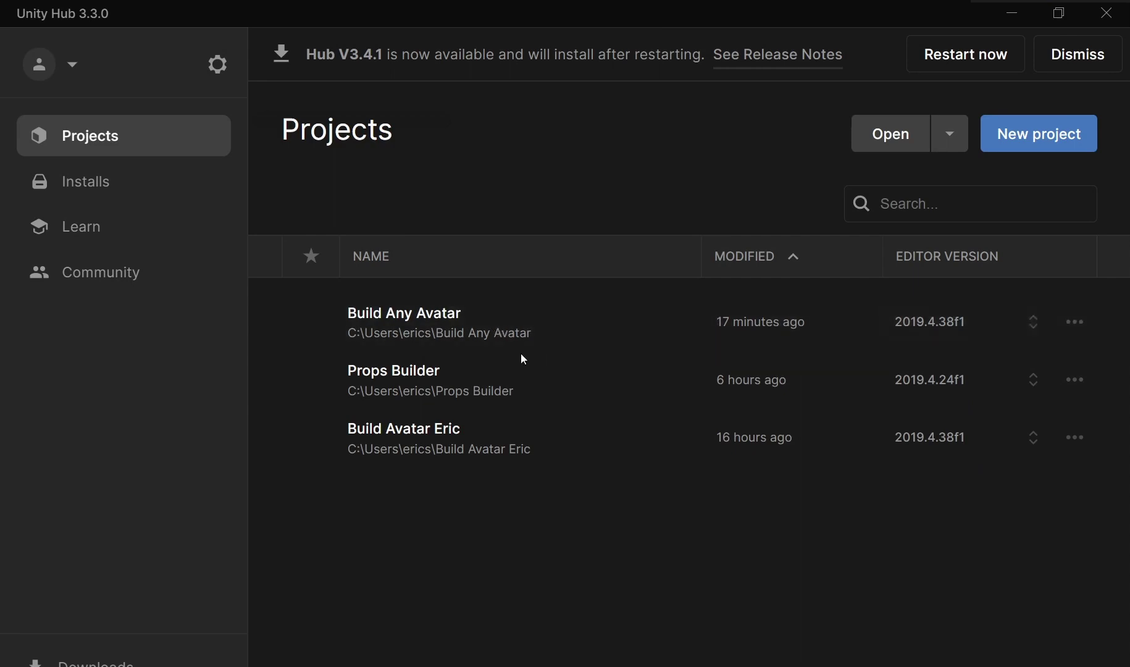
Step: Launch the Build Any Avatar project from the Unity Hub Projects list
click(568, 363)
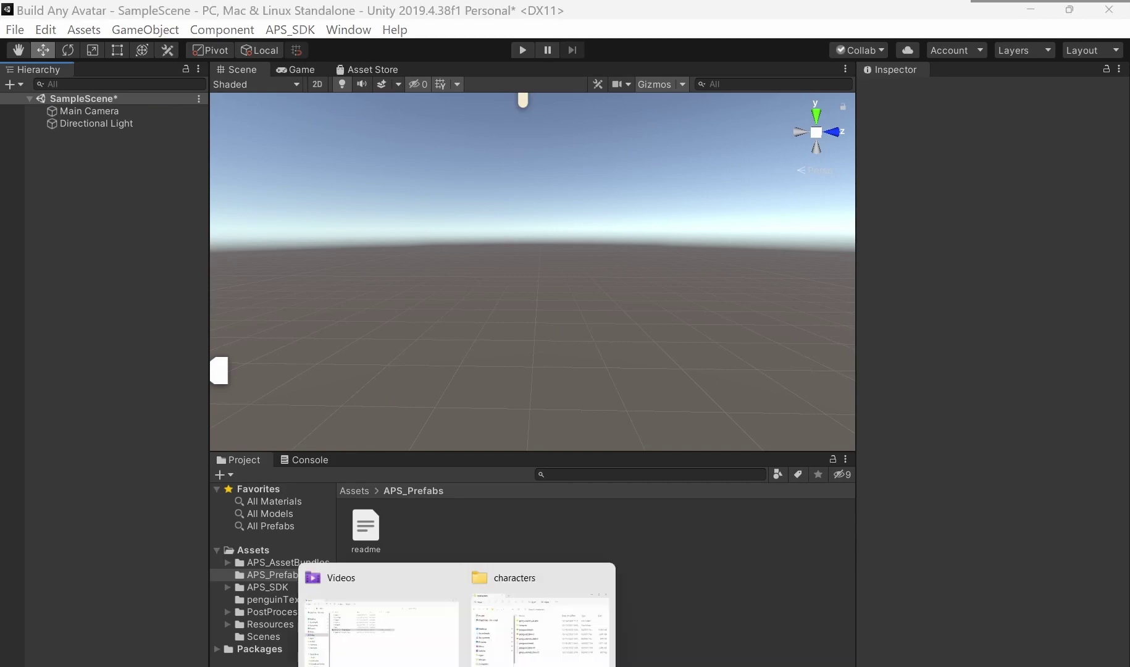
Step: Import penguinUnity.fbx from the characters folder into the project's Assets folder
click(531, 617)
drag(539, 68, 916, 95)
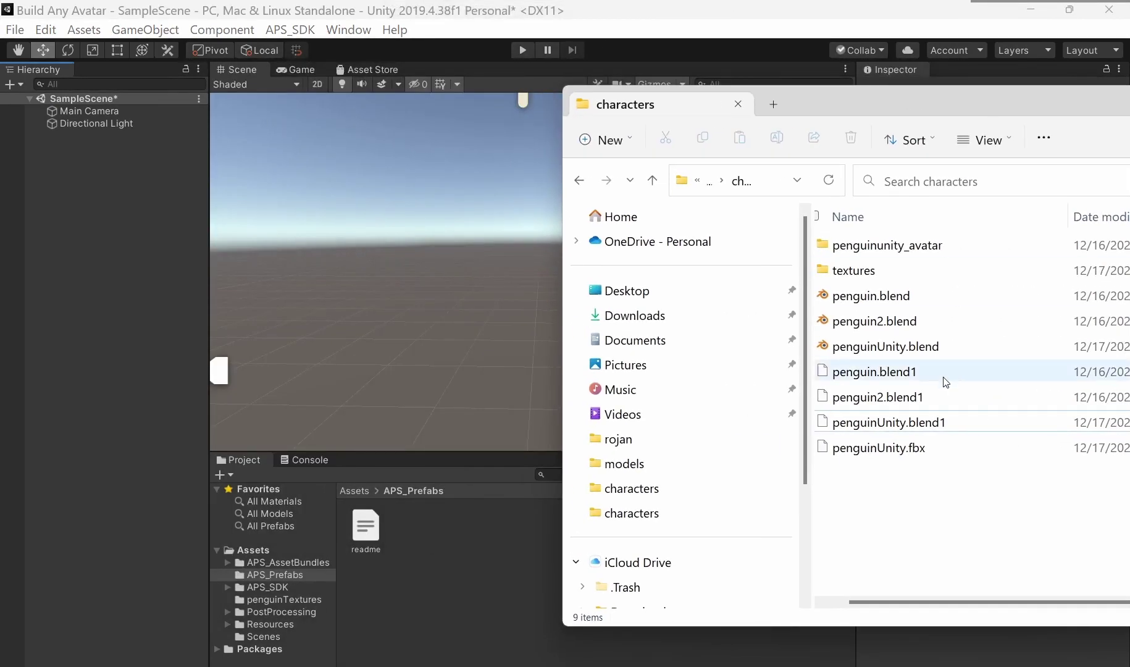
click(897, 448)
click(291, 547)
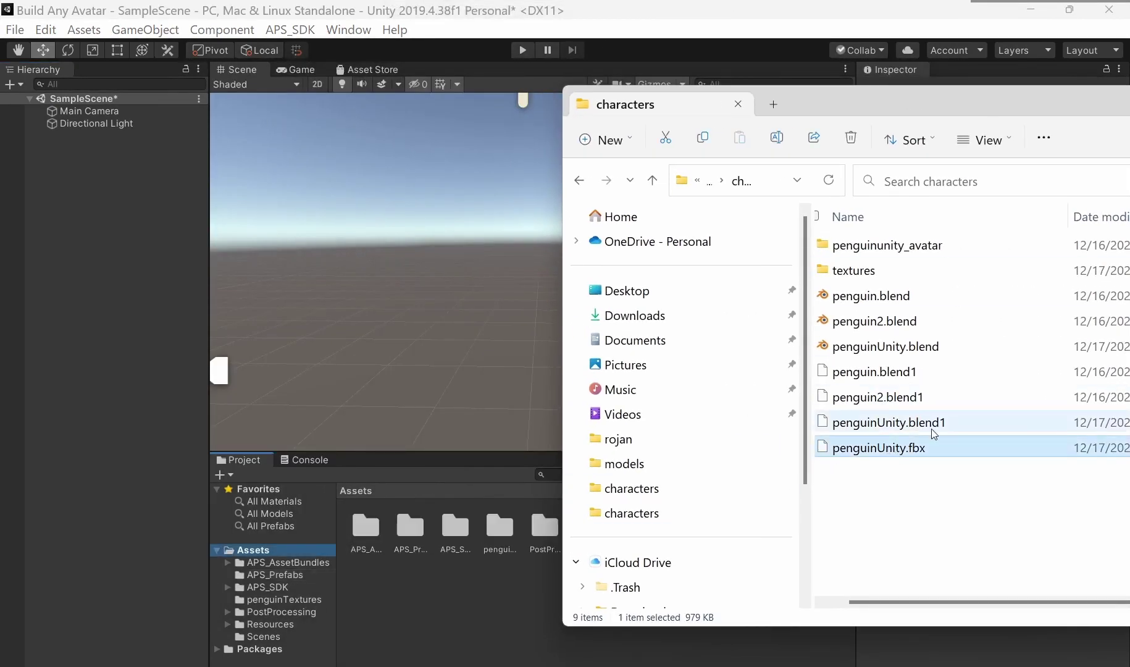
drag(901, 450, 443, 617)
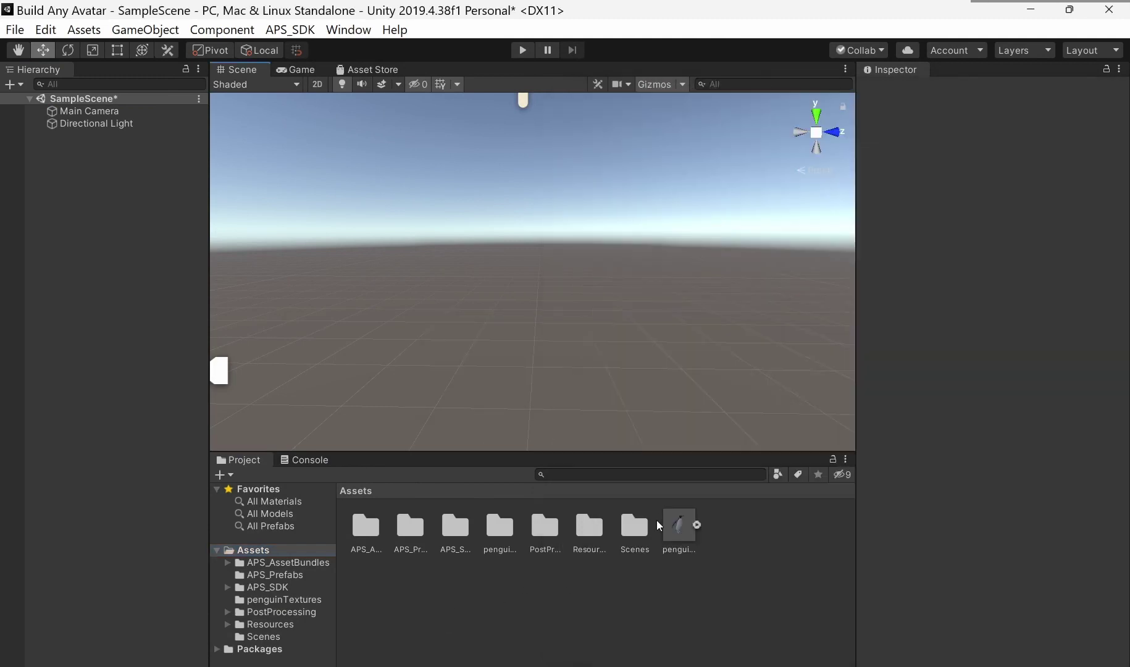
Step: Place the penguin model in SampleScene and pan so the whole penguin, feet included, is visible
drag(682, 526, 86, 232)
middle_drag(516, 353, 542, 231)
scroll(612, 317, up, 5)
middle_drag(590, 322, 563, 289)
scroll(563, 289, up, 6)
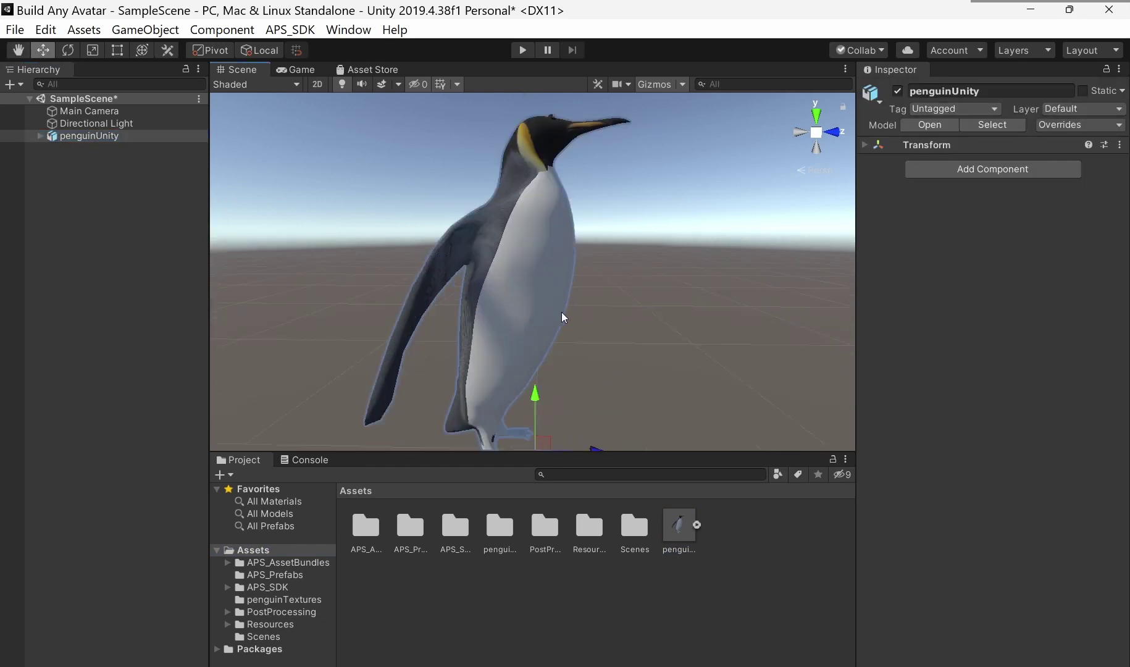
middle_drag(595, 337, 604, 285)
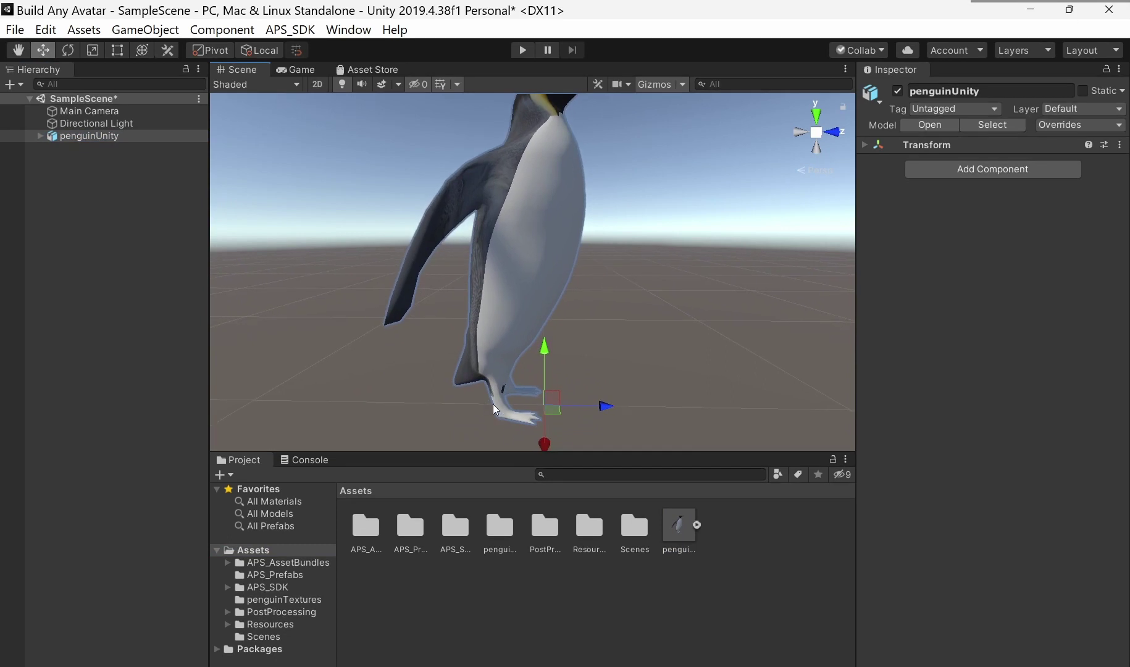
Step: Extract the penguin model's embedded materials into the penguinTextures folder
key(f)
click(530, 281)
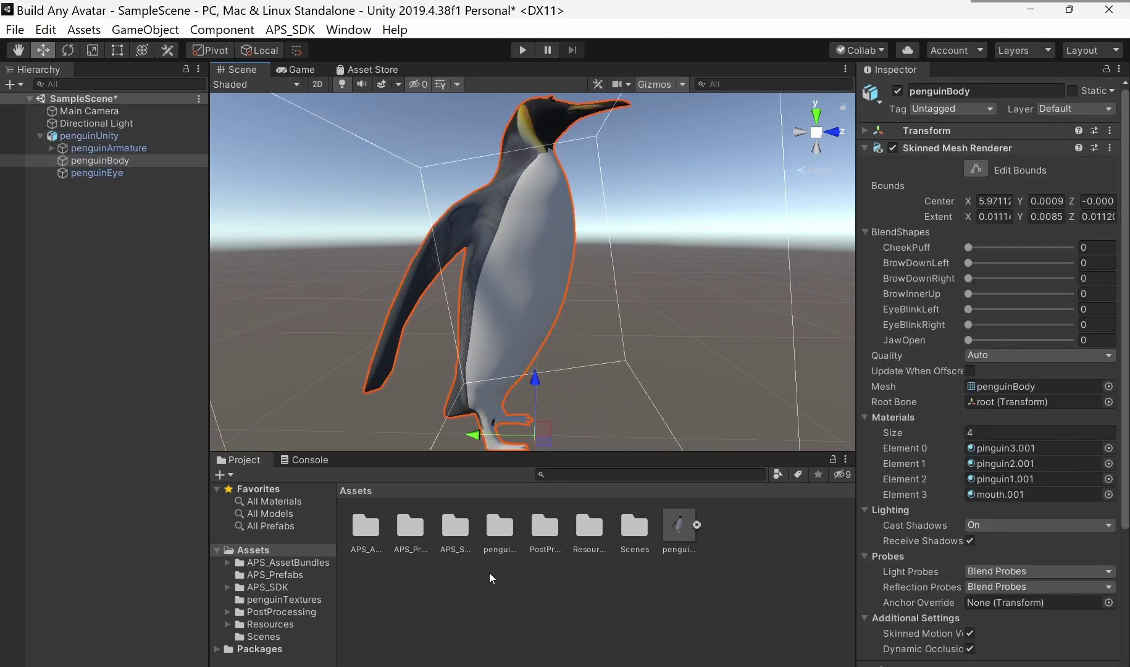
click(673, 533)
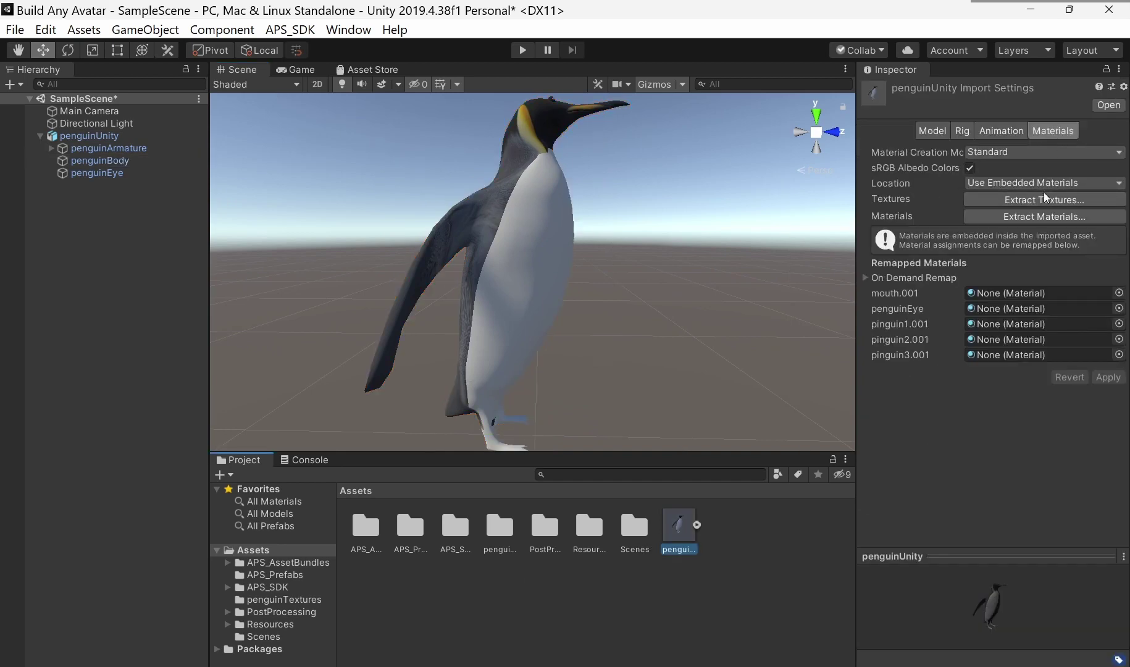
click(1045, 223)
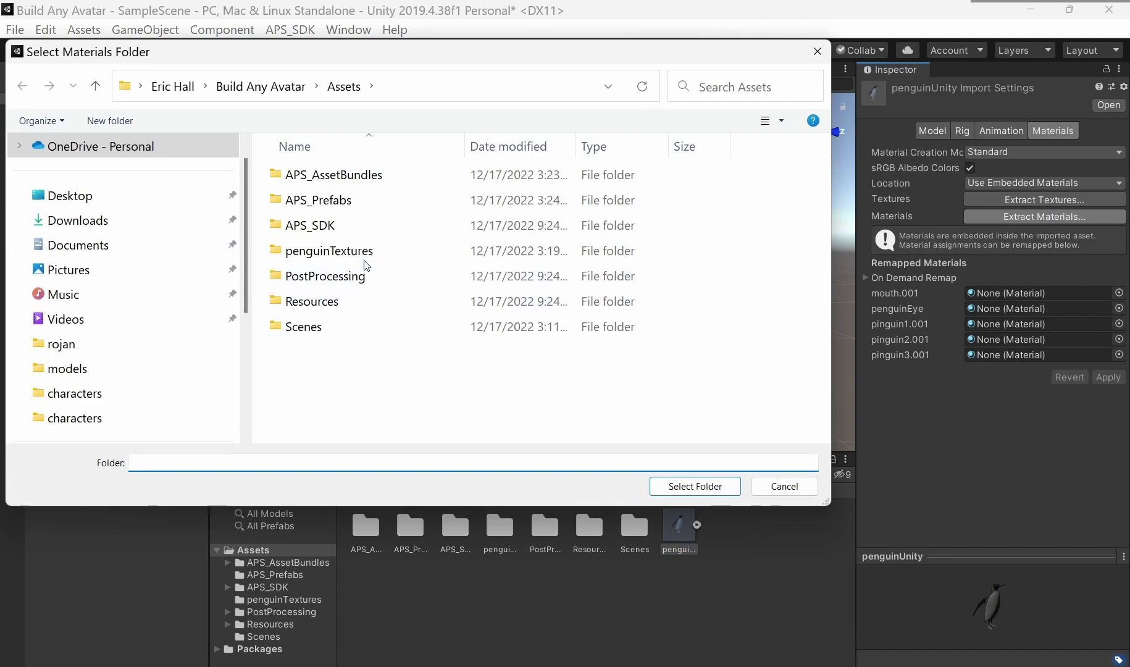
click(364, 252)
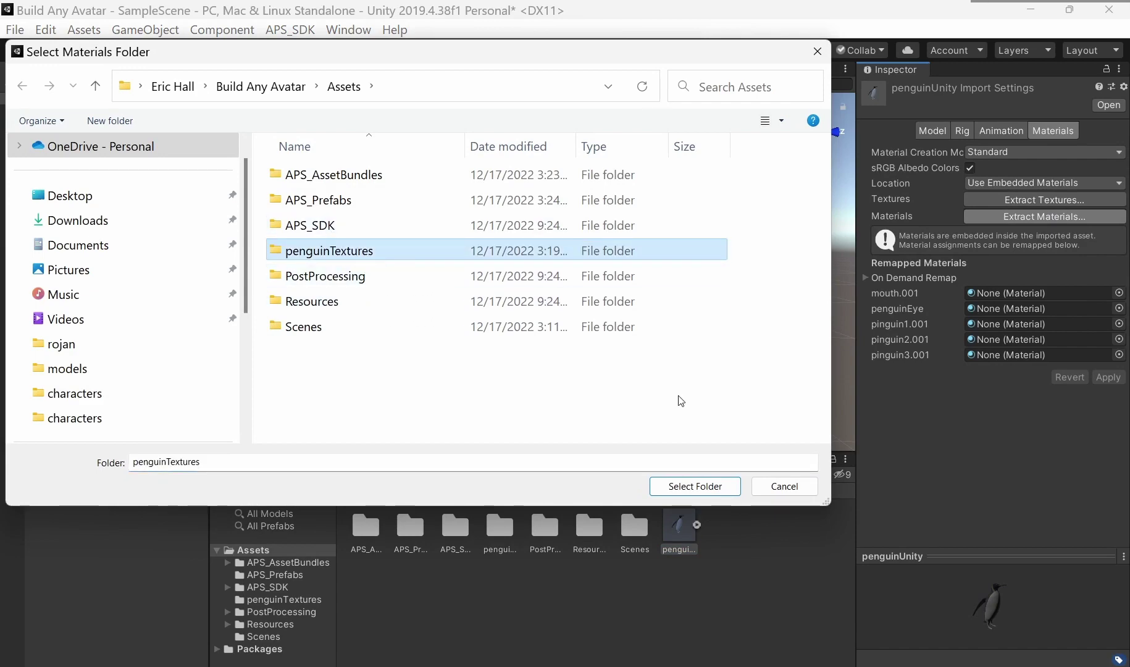
click(714, 486)
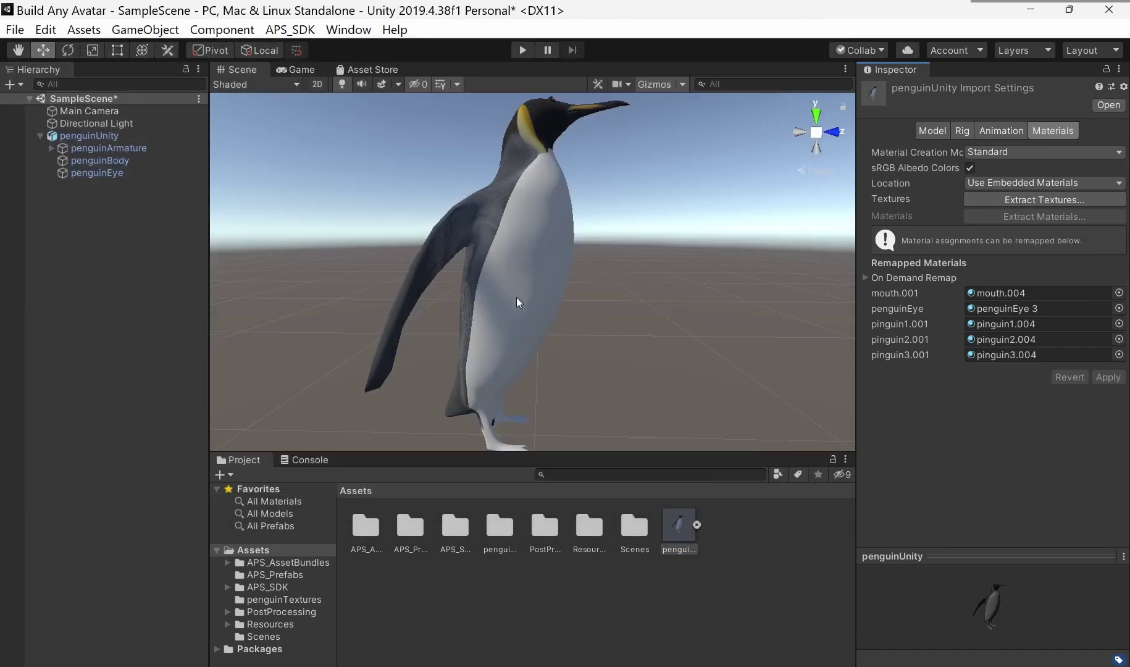
Step: Check penguinBody's new materials and browse the penguinTextures folder contents
click(522, 297)
click(522, 302)
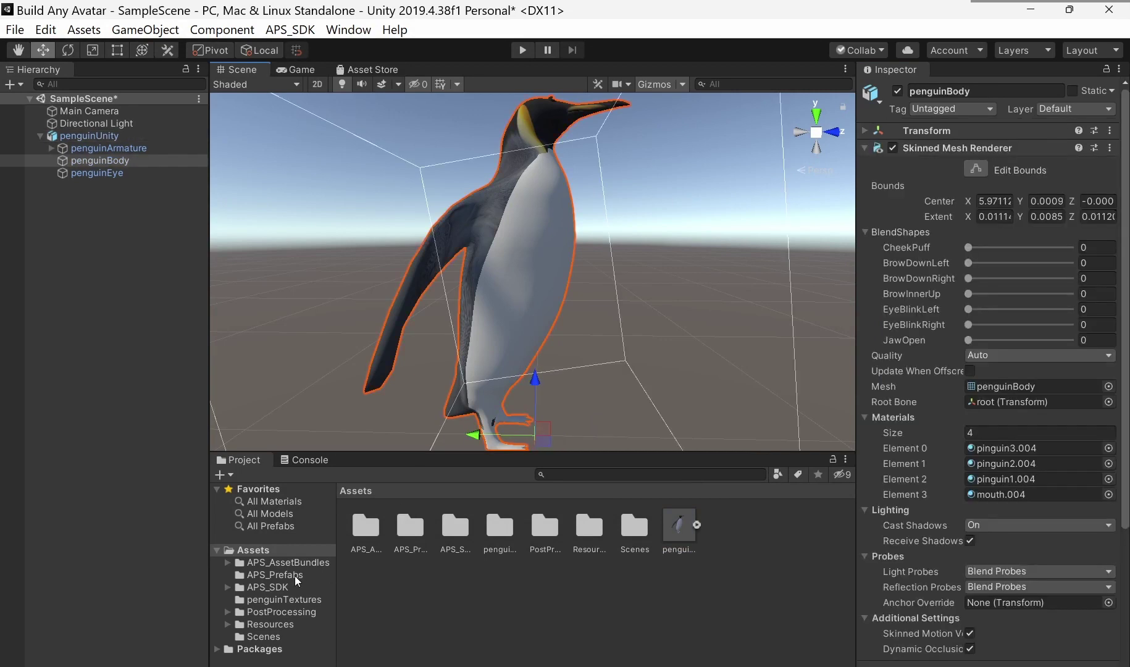
click(291, 599)
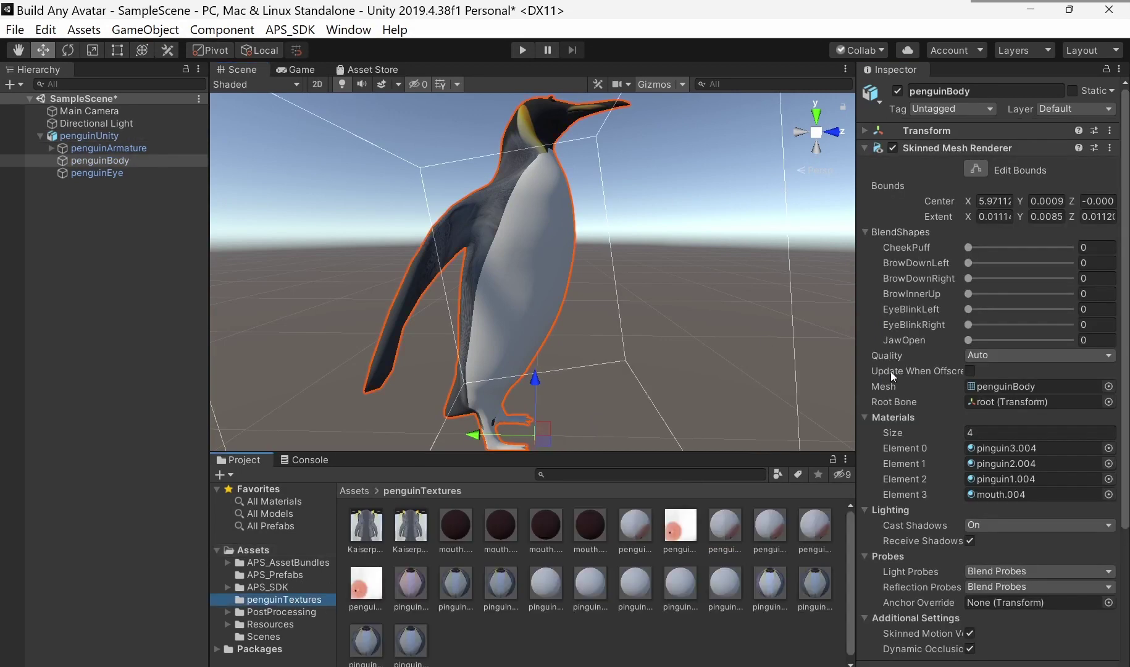
scroll(891, 380, down, 5)
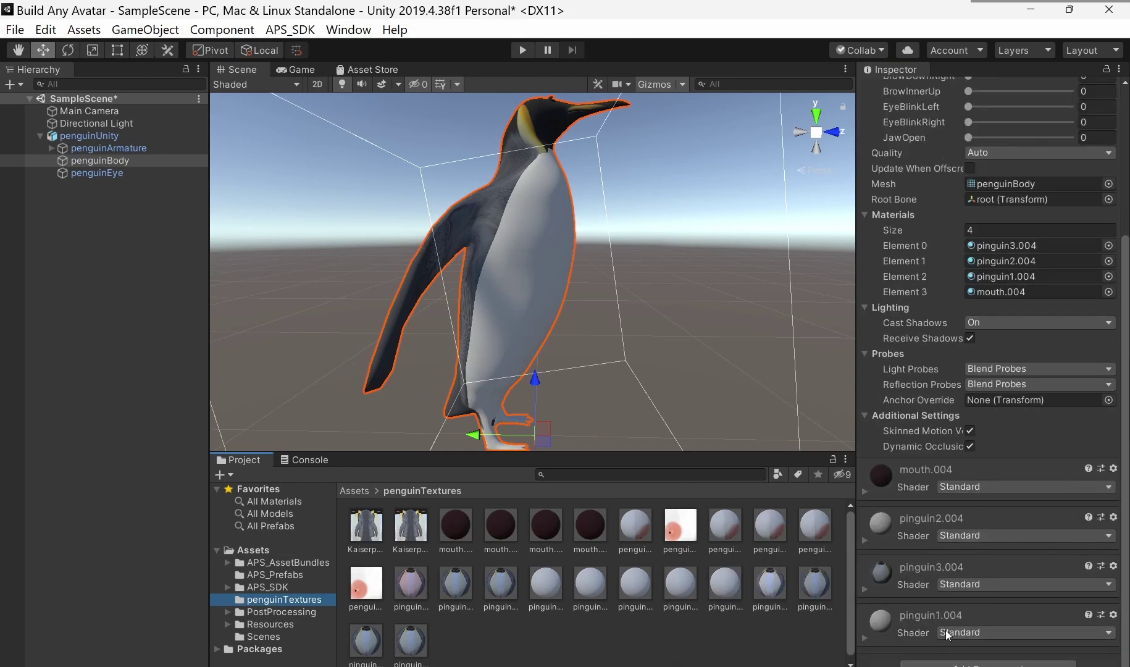
Step: In Blender Edit Mode, inspect penguinBody's feet material slots, switching between pinguin3.001 and pinguin1.001
click(760, 664)
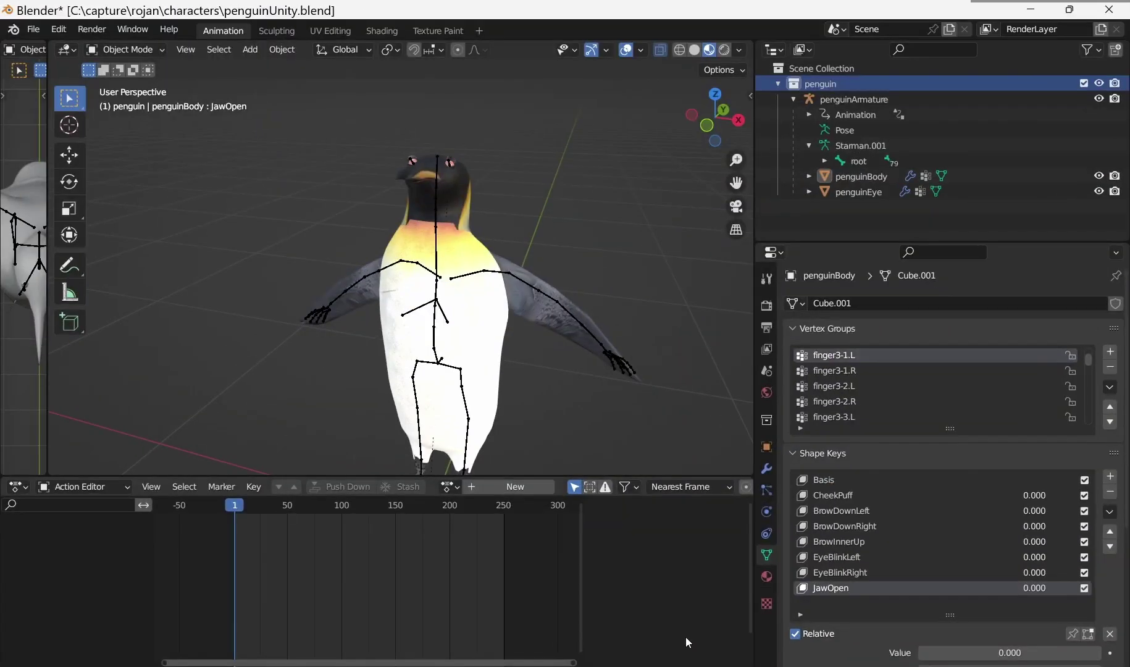
click(484, 330)
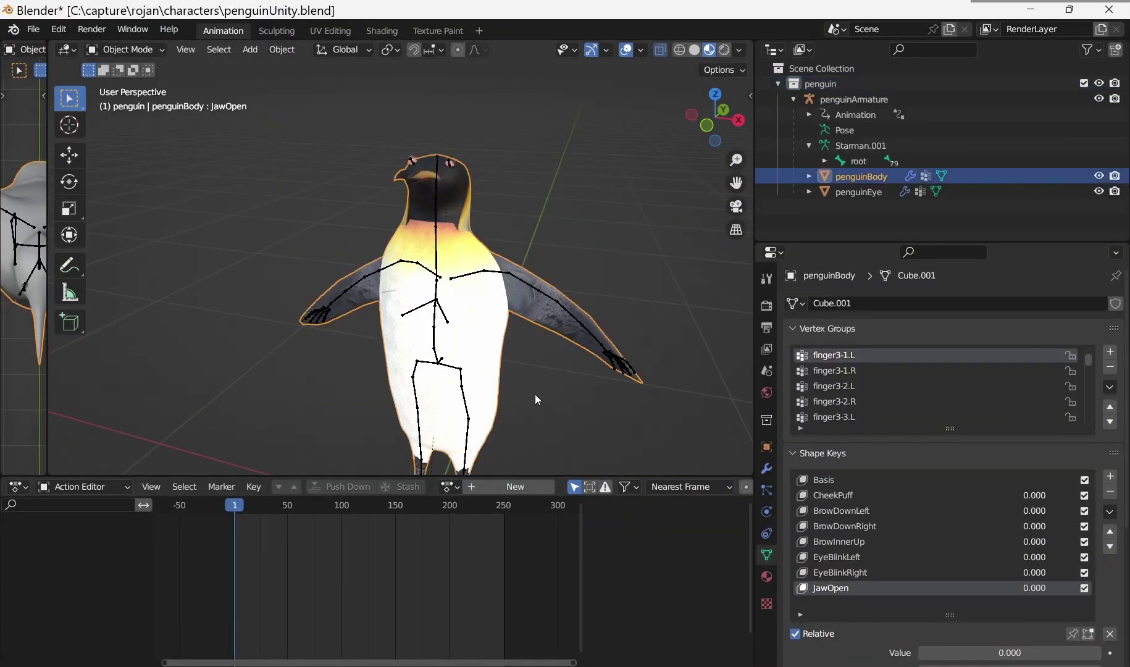
shift+middle_drag(534, 394, 565, 212)
scroll(495, 251, up, 5)
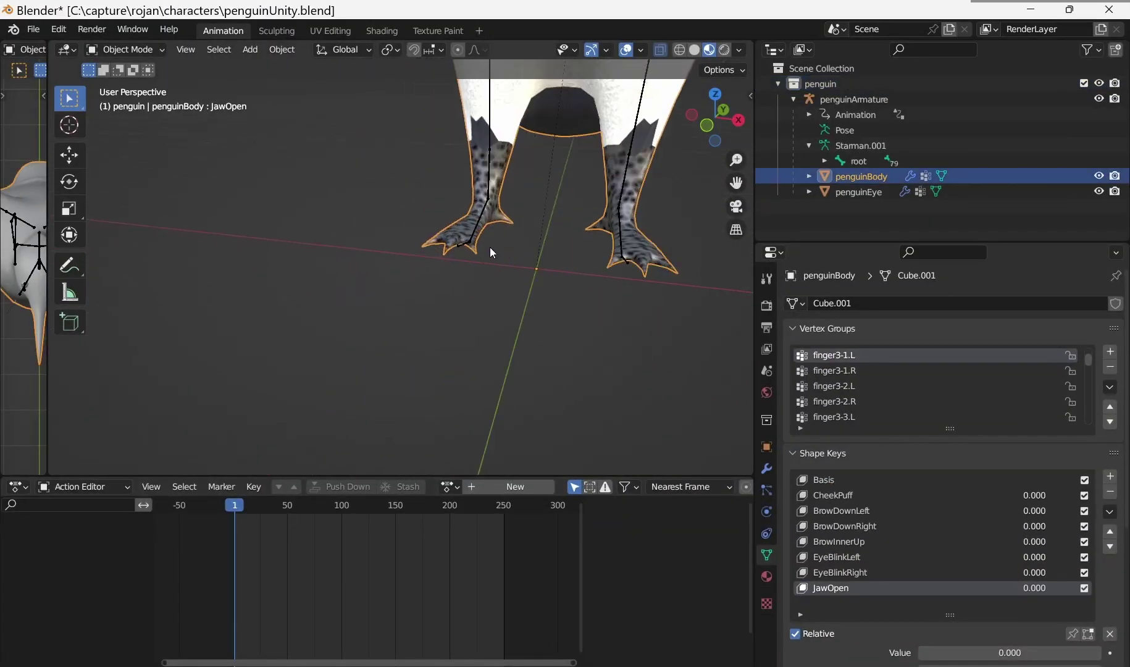
key(Tab)
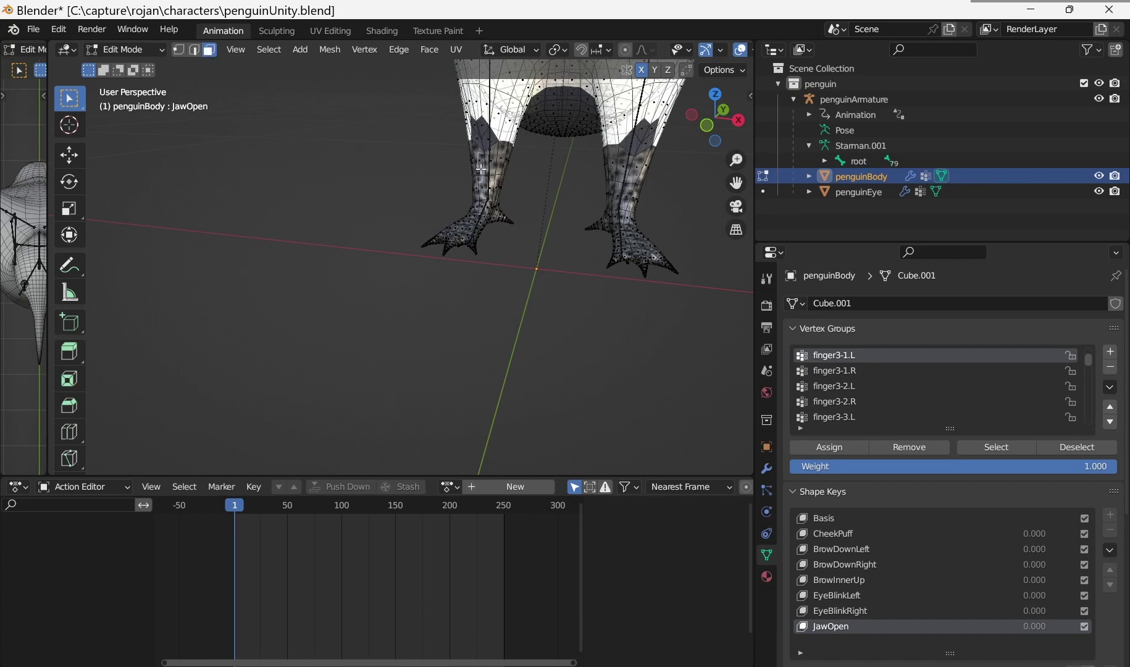
click(767, 576)
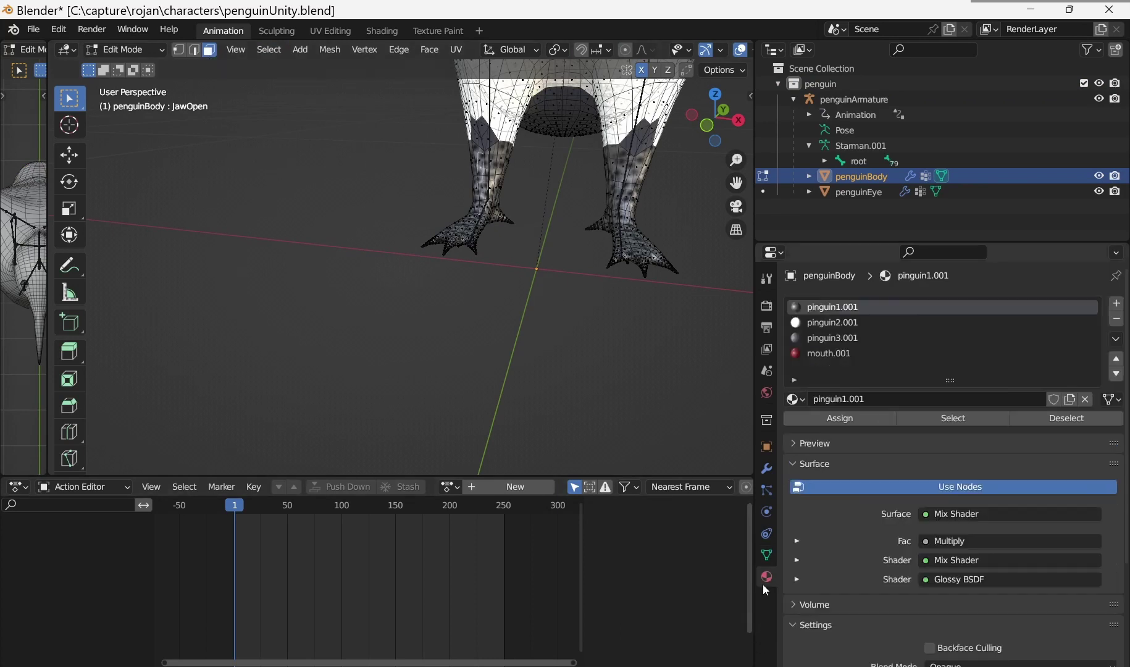
click(515, 87)
click(876, 306)
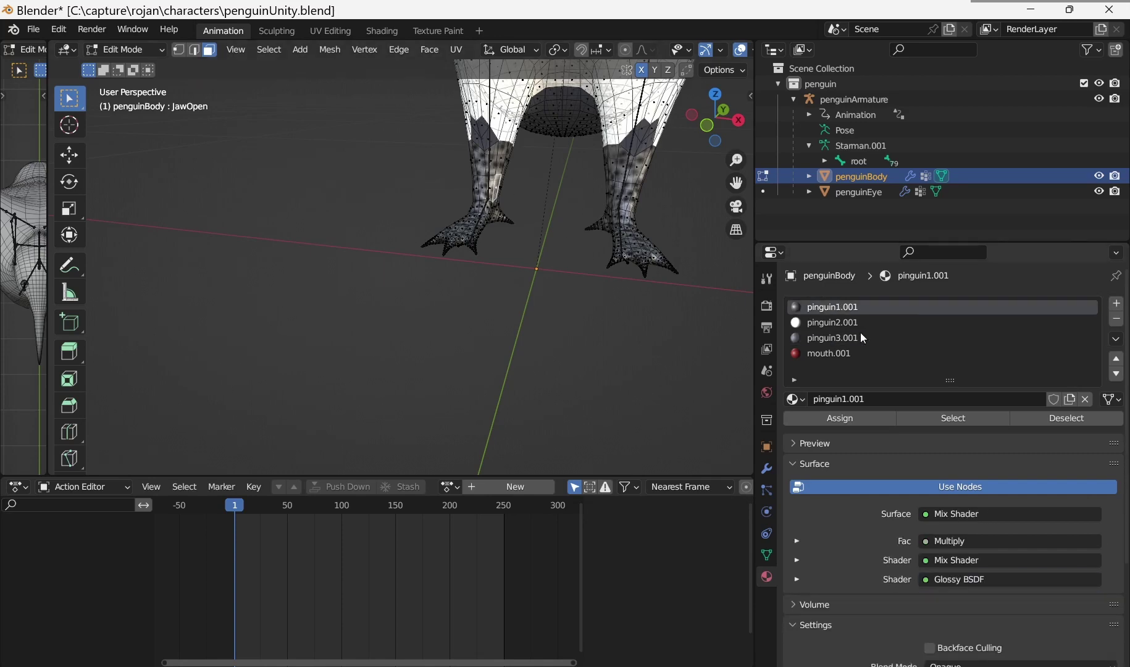
key(Tab)
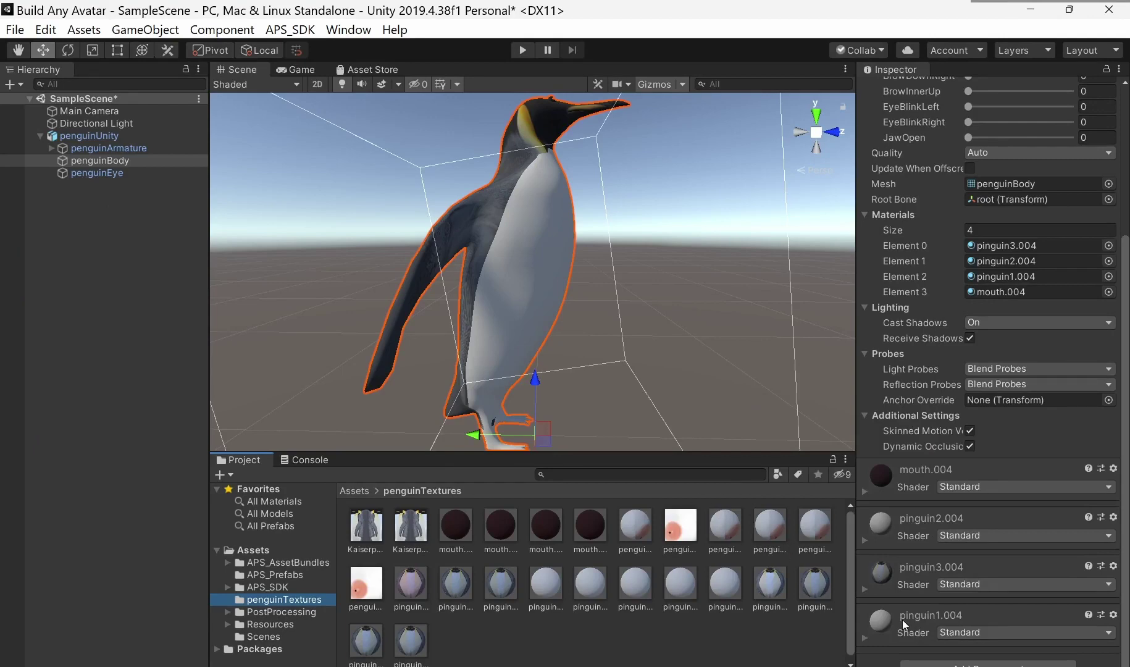
Step: Give pinguin1.004 the penguin texture as Albedo, then show the top-level Assets folder
click(866, 636)
scroll(896, 570, down, 5)
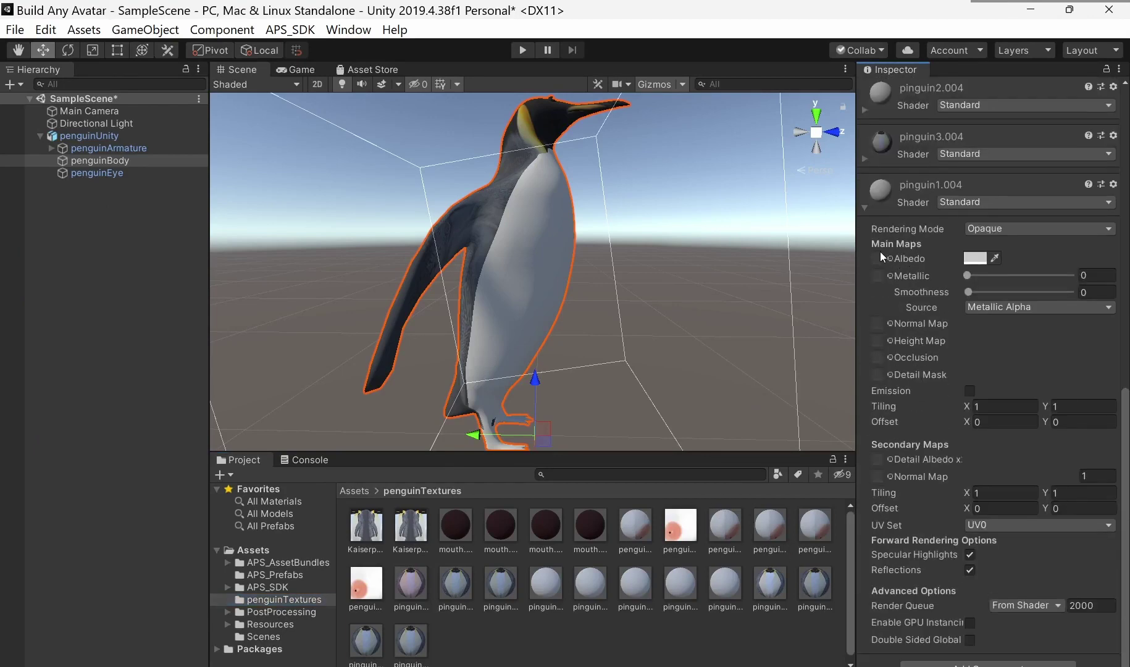
drag(405, 529, 894, 259)
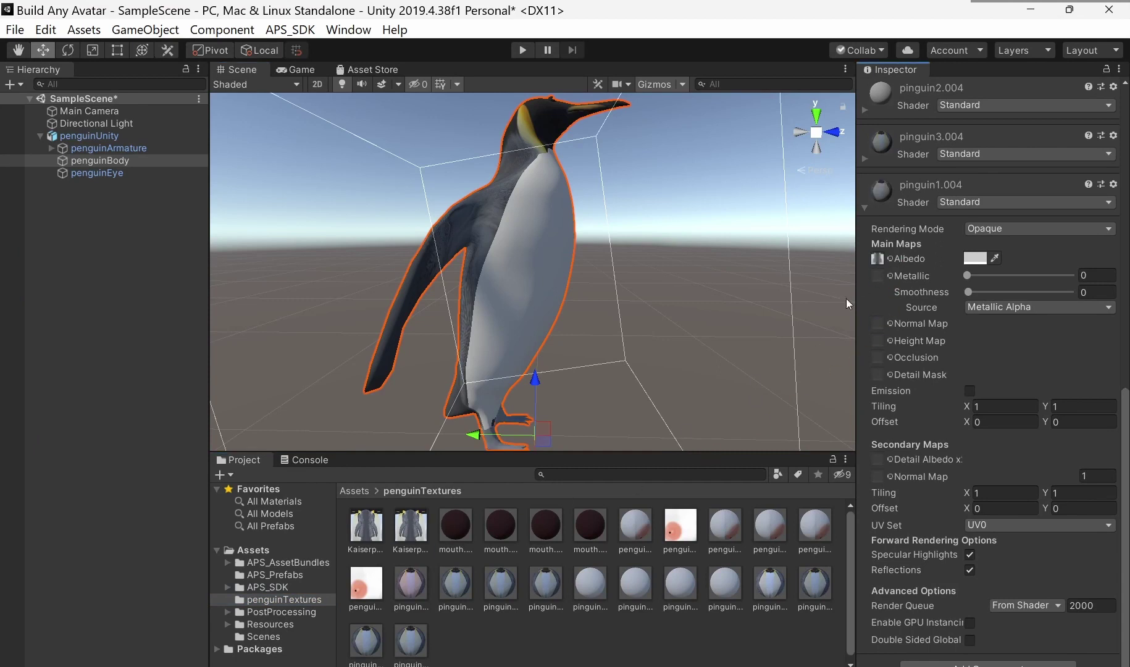
middle_drag(562, 357, 525, 286)
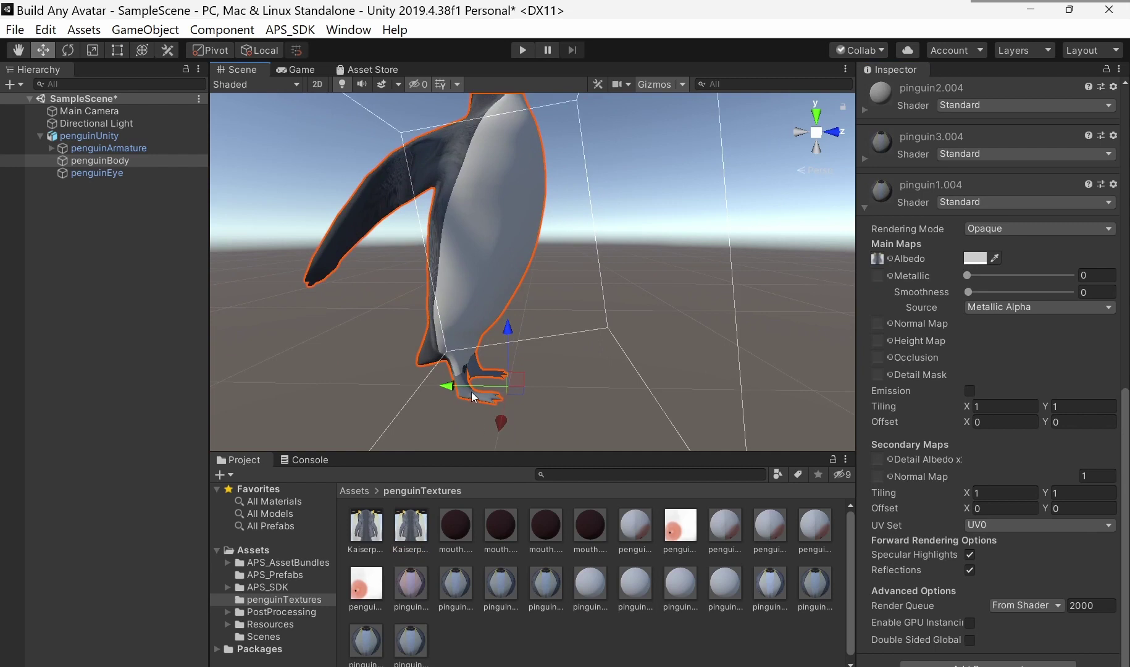
scroll(683, 361, down, 5)
click(250, 549)
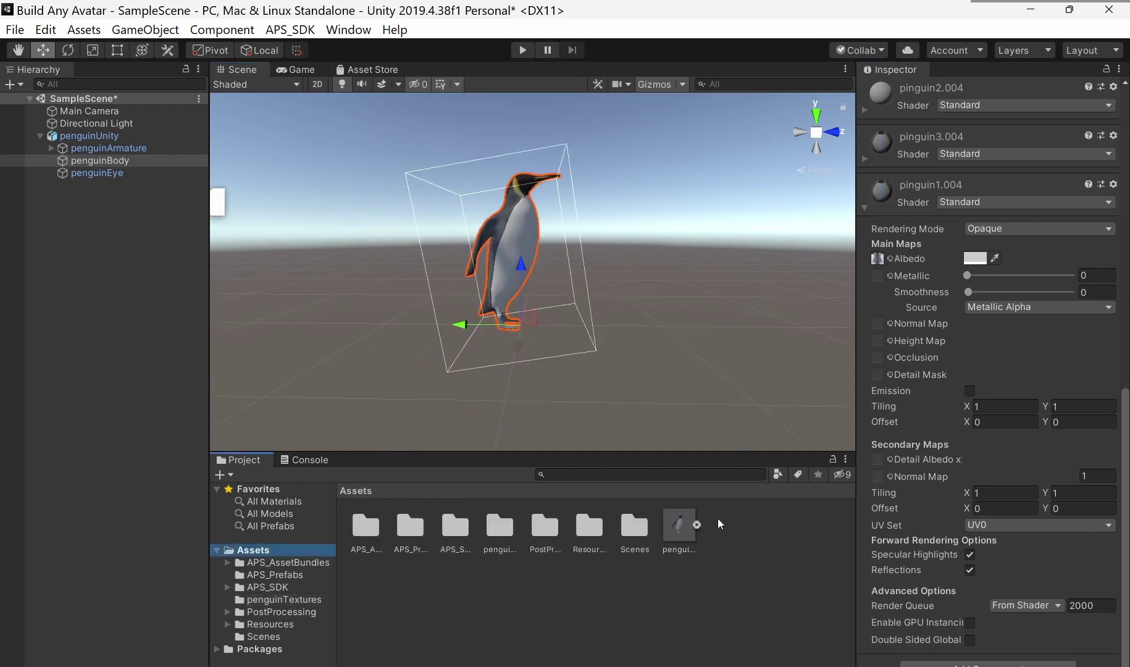
Step: Set penguinUnity's rig Animation Type to Humanoid, apply it, and start configuring the avatar
click(672, 520)
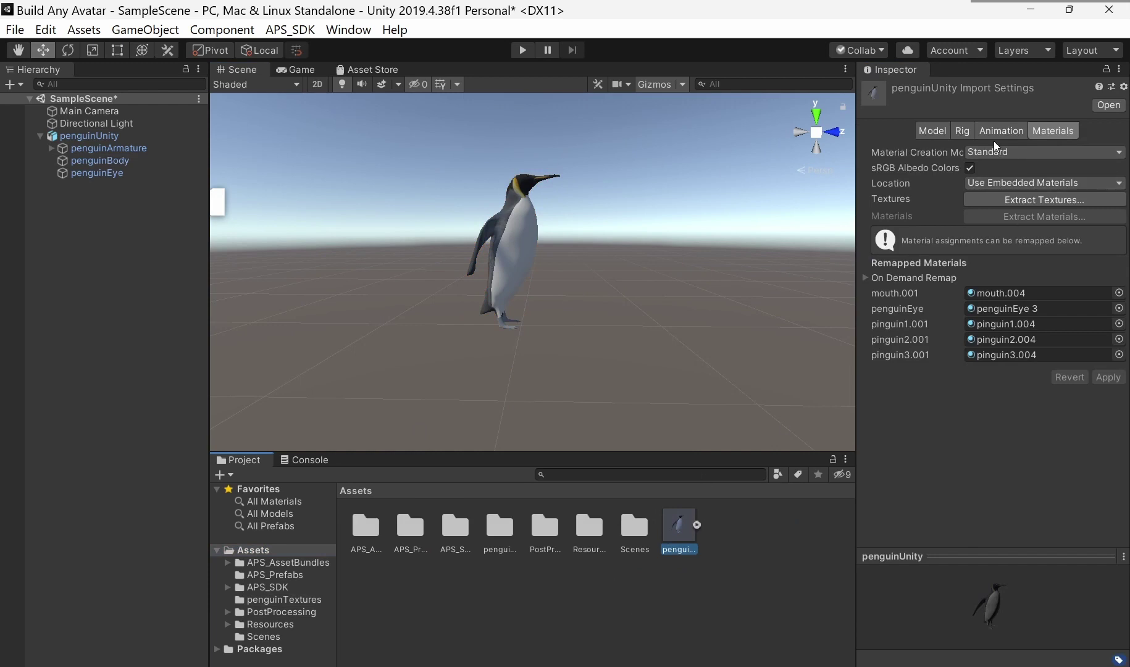
click(960, 133)
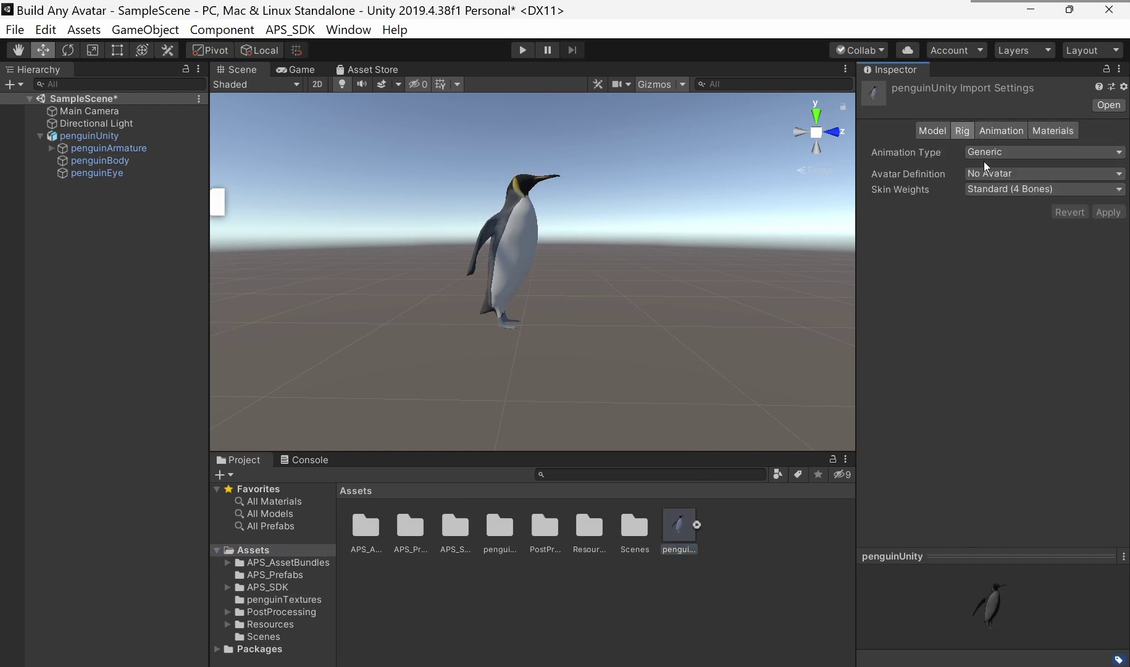
click(1007, 152)
click(1020, 235)
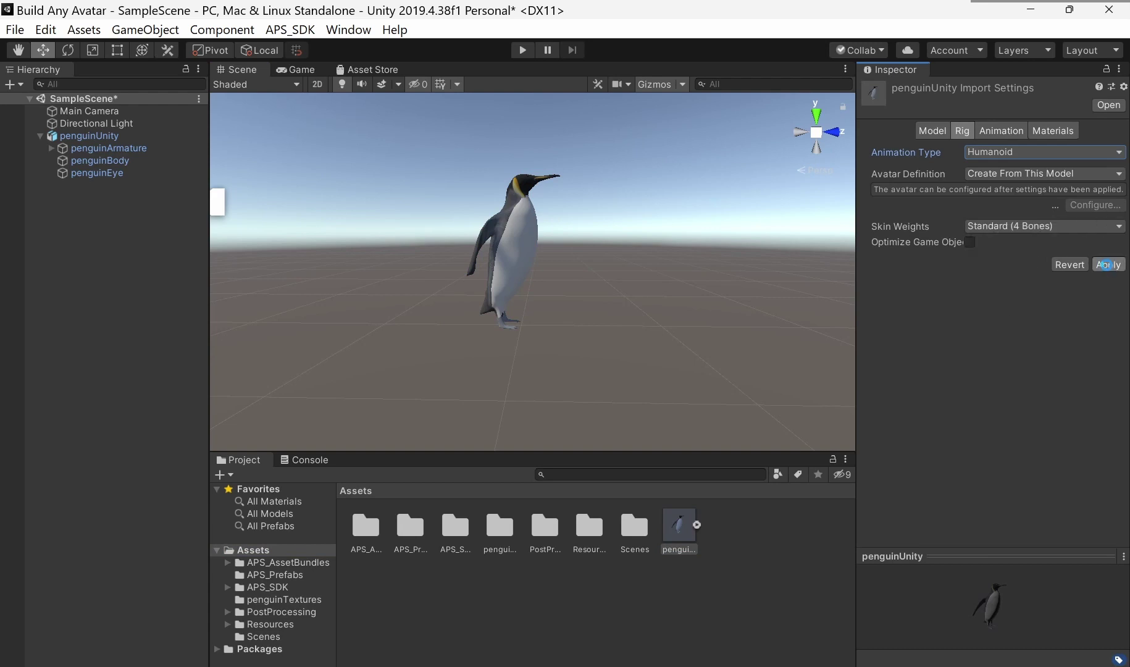
click(1106, 265)
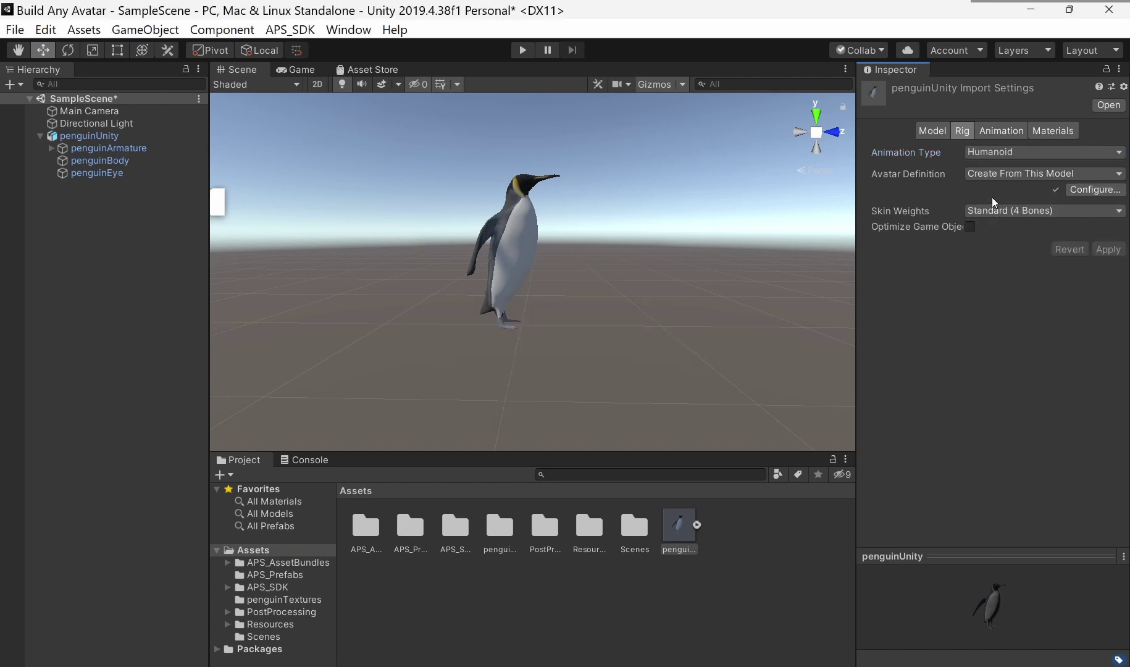
click(1094, 190)
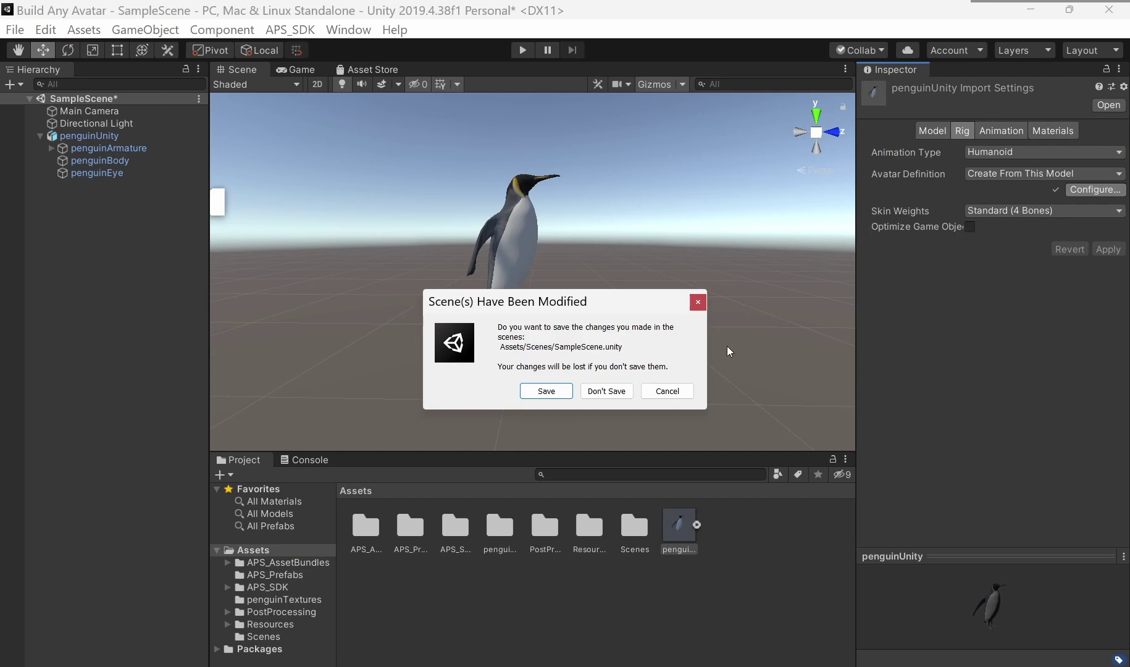
Step: Save SampleScene and check the head mapping's right-eye bone
click(546, 391)
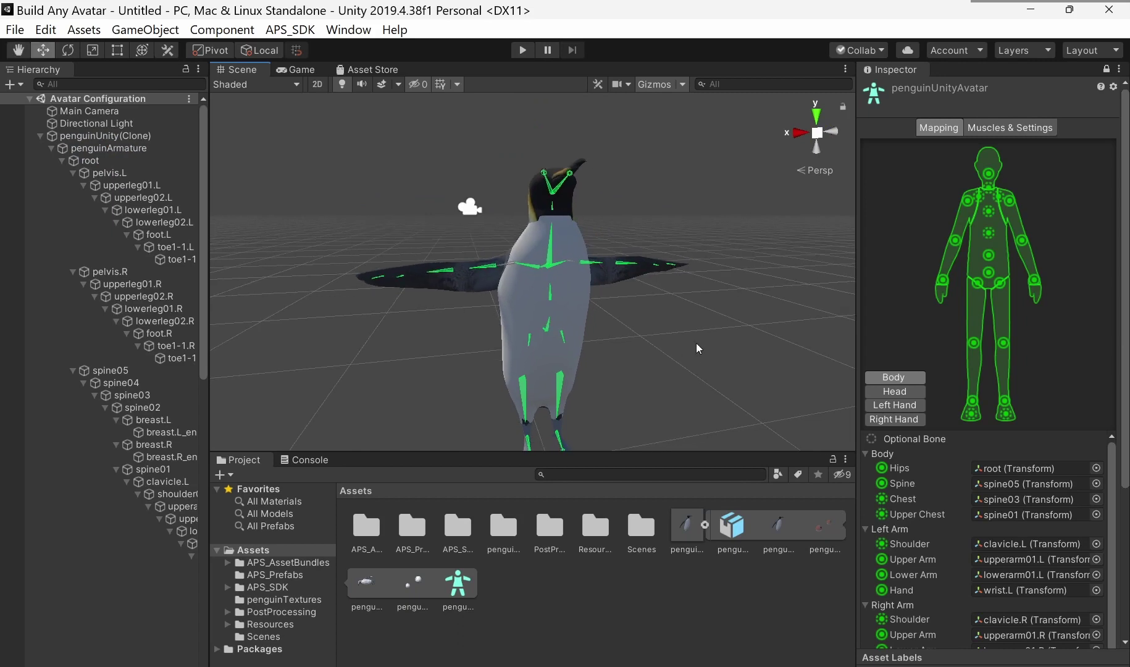
click(909, 393)
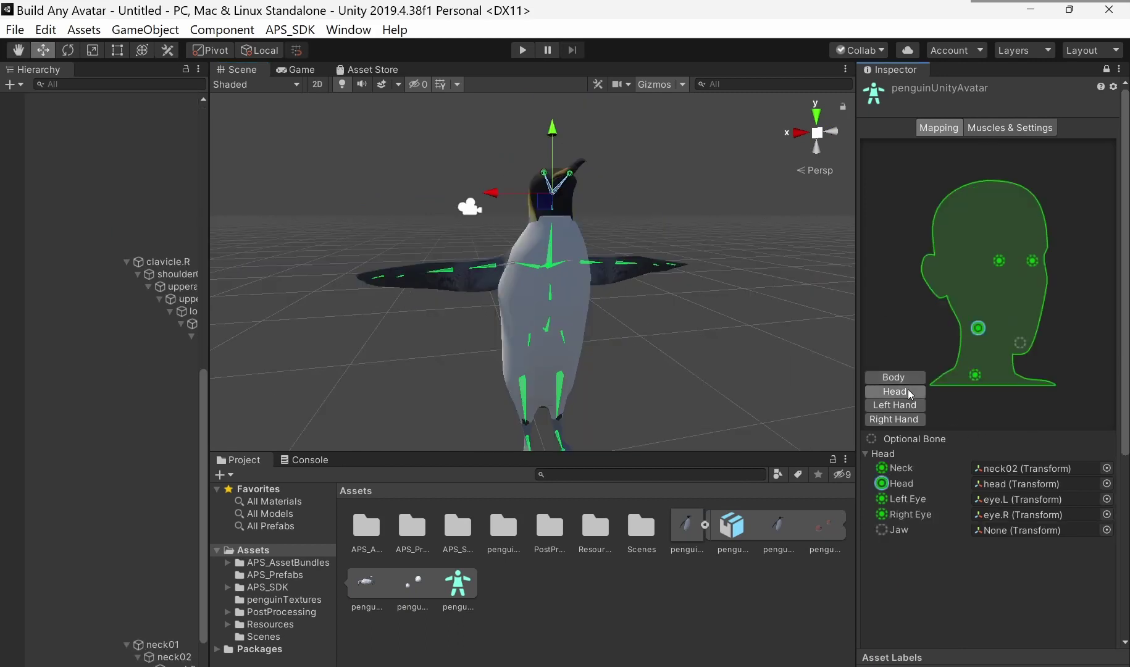
click(1001, 262)
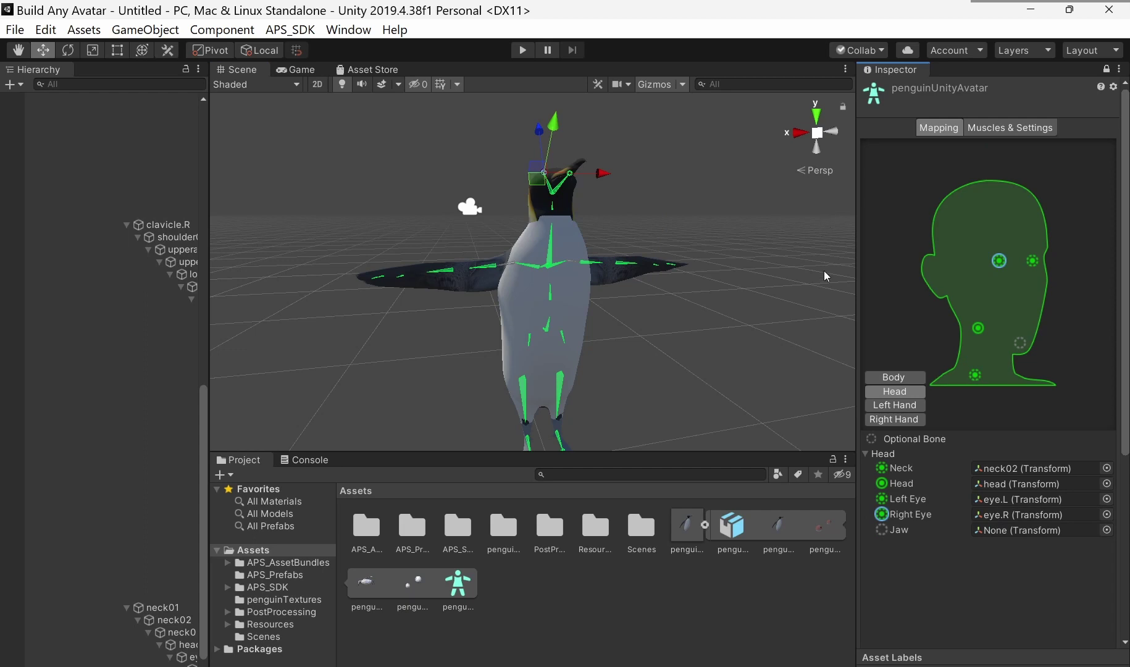
Step: Clear the left hand's Little Proximal, Intermediate and Distal bone assignments to None
click(912, 406)
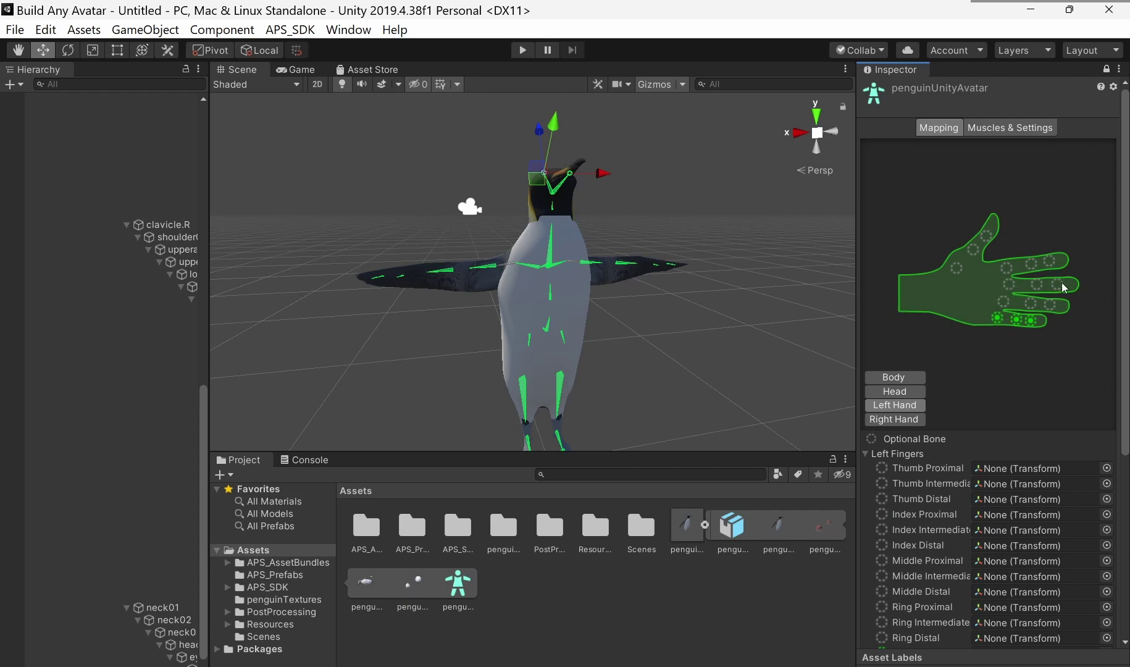
scroll(981, 407, down, 5)
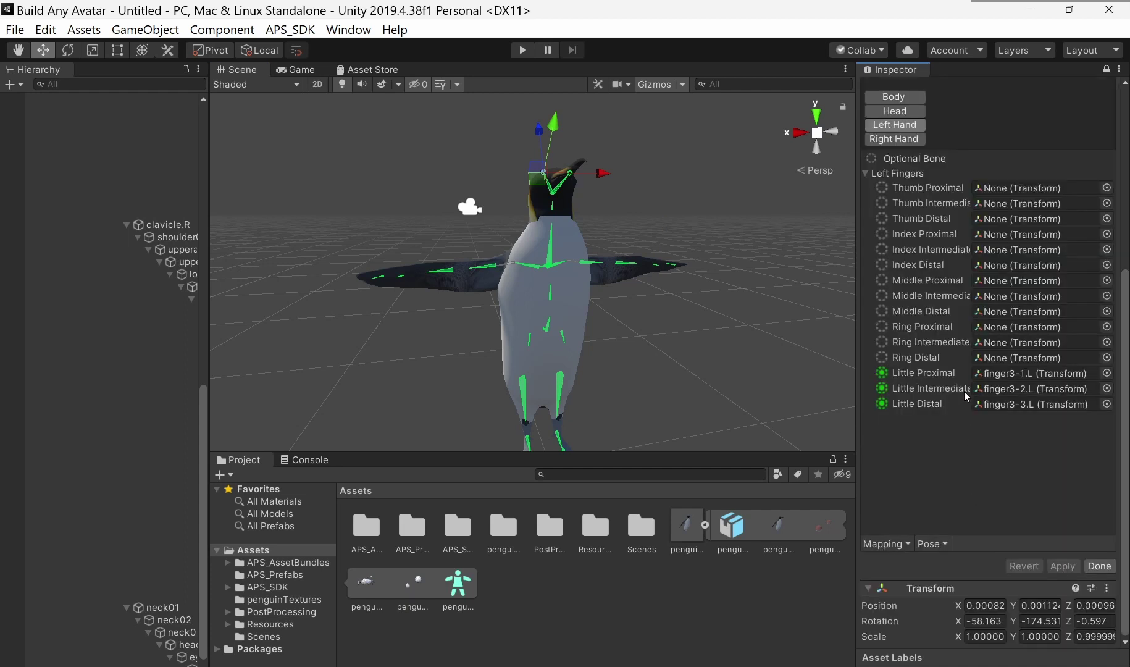
click(1012, 374)
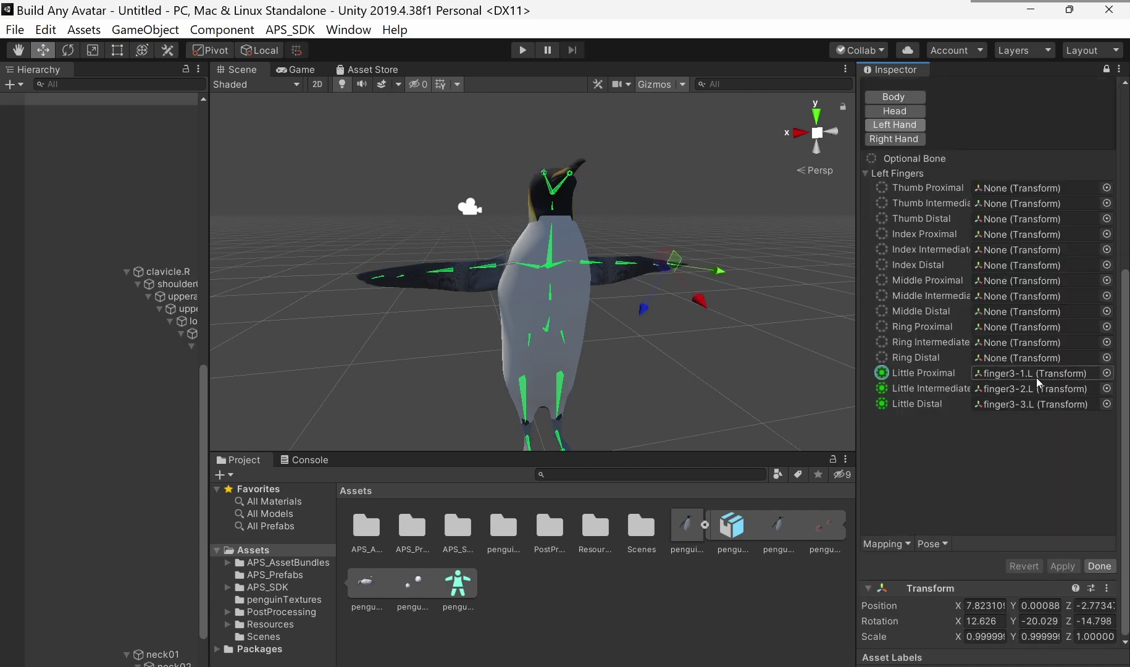
key(Delete)
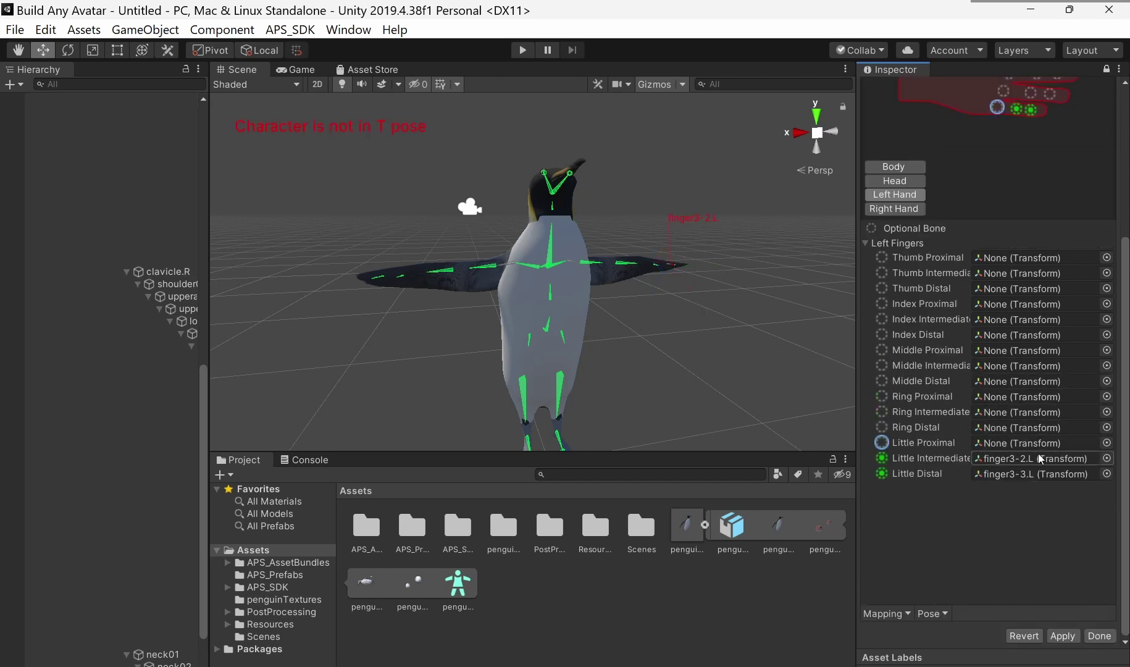
click(1038, 458)
key(Delete)
click(1040, 474)
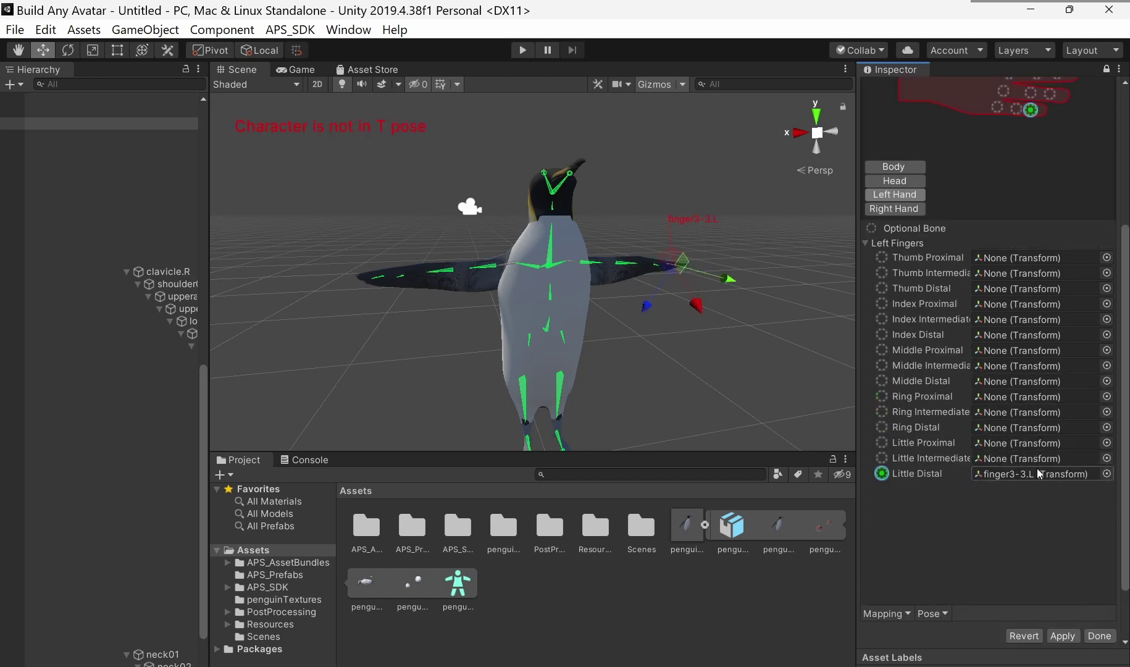
key(Delete)
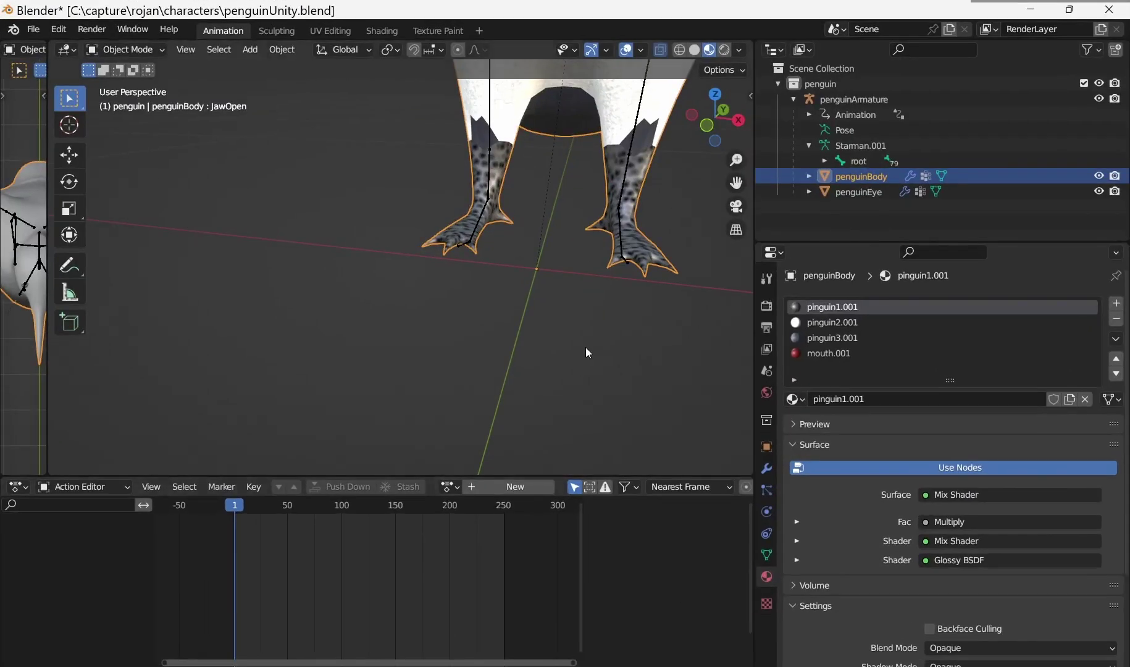
Step: Select the armature and penguinBody together and switch to Weight Paint mode
scroll(585, 347, down, 2)
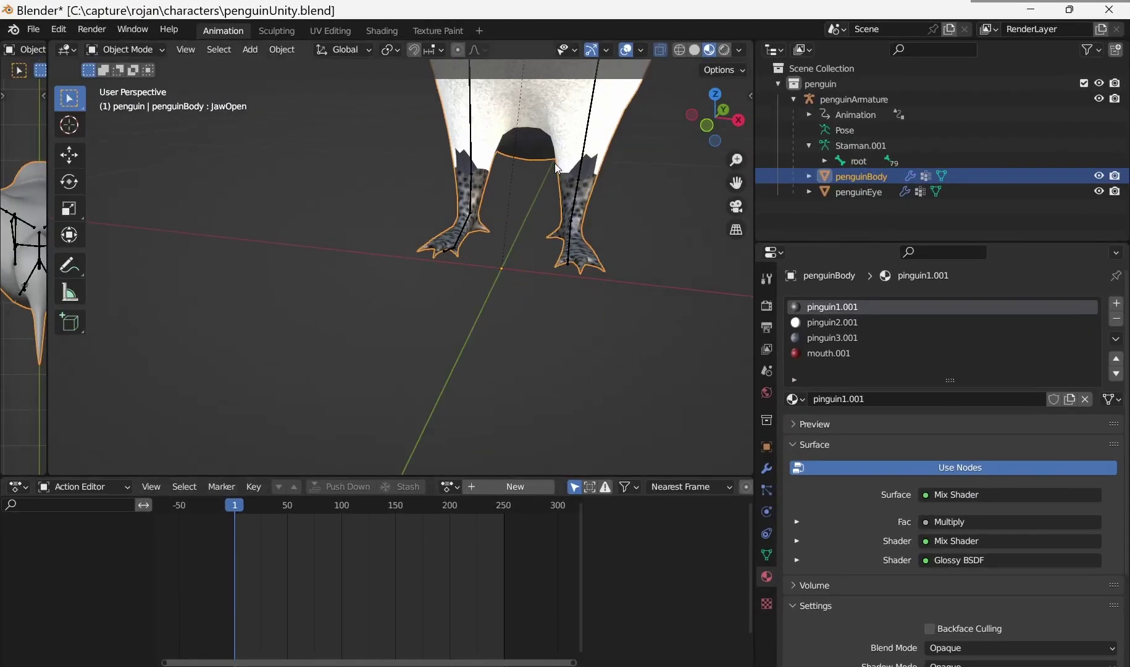
shift+middle_drag(554, 158, 520, 406)
scroll(514, 270, down, 4)
shift+middle_drag(596, 159, 525, 234)
click(521, 238)
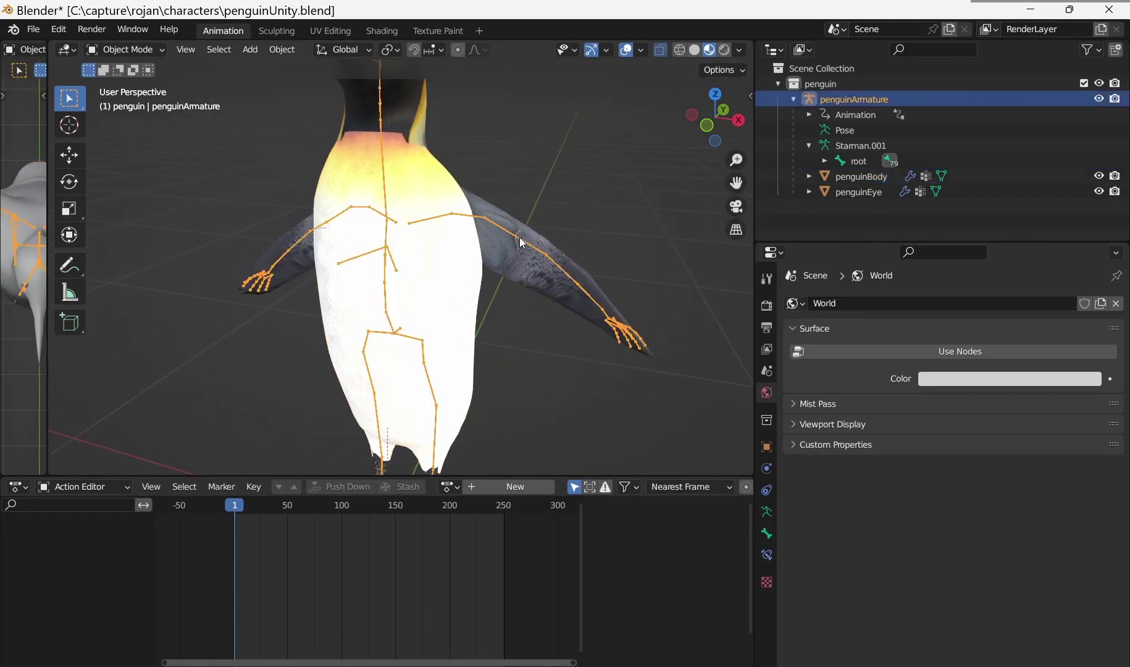
shift+click(474, 202)
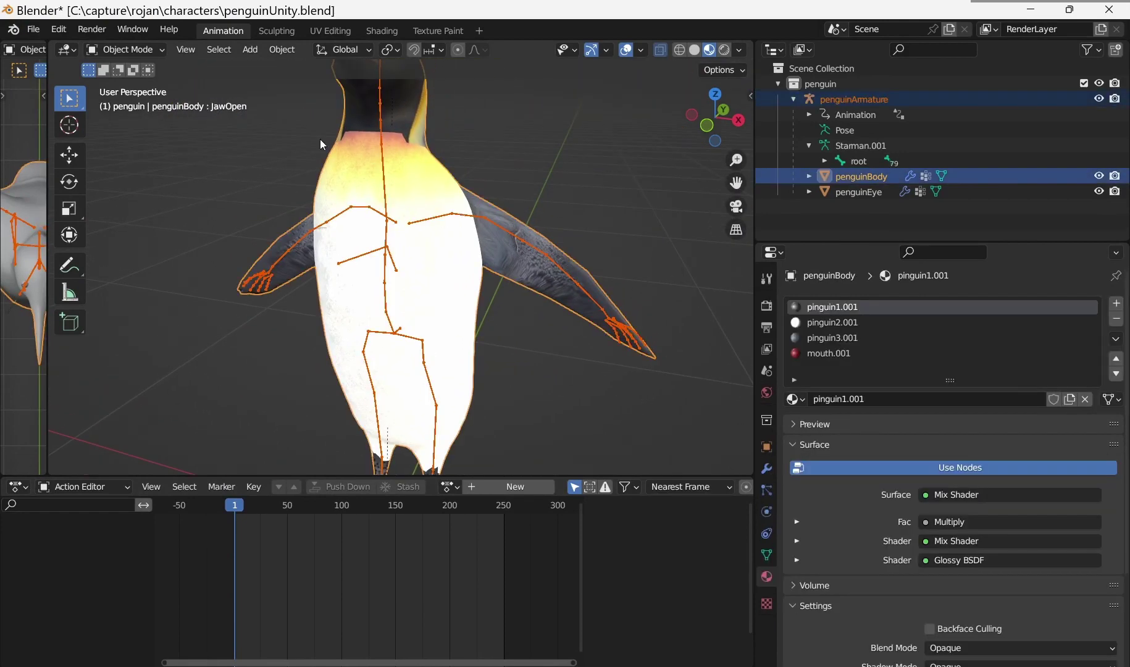
click(144, 54)
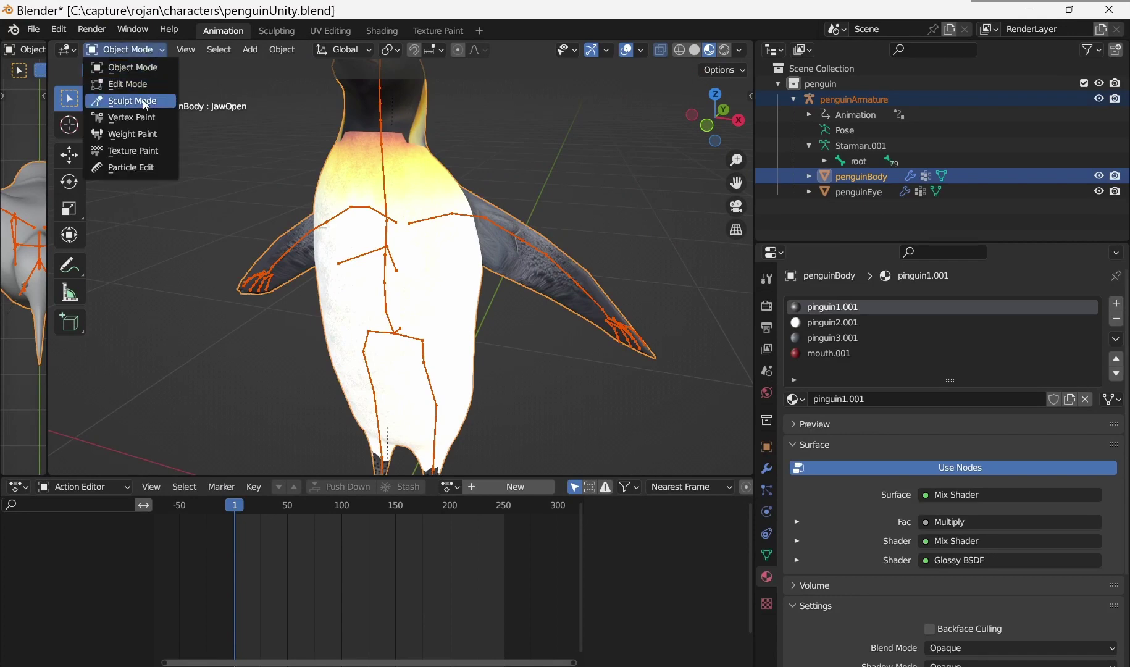
click(141, 139)
Step: View the left flipper's weights for finger5-2.L, finger3-1.L, finger3-2.L and finger3-3.L
scroll(665, 386, up, 4)
shift+middle_drag(665, 379, 152, 273)
middle_drag(398, 302, 522, 234)
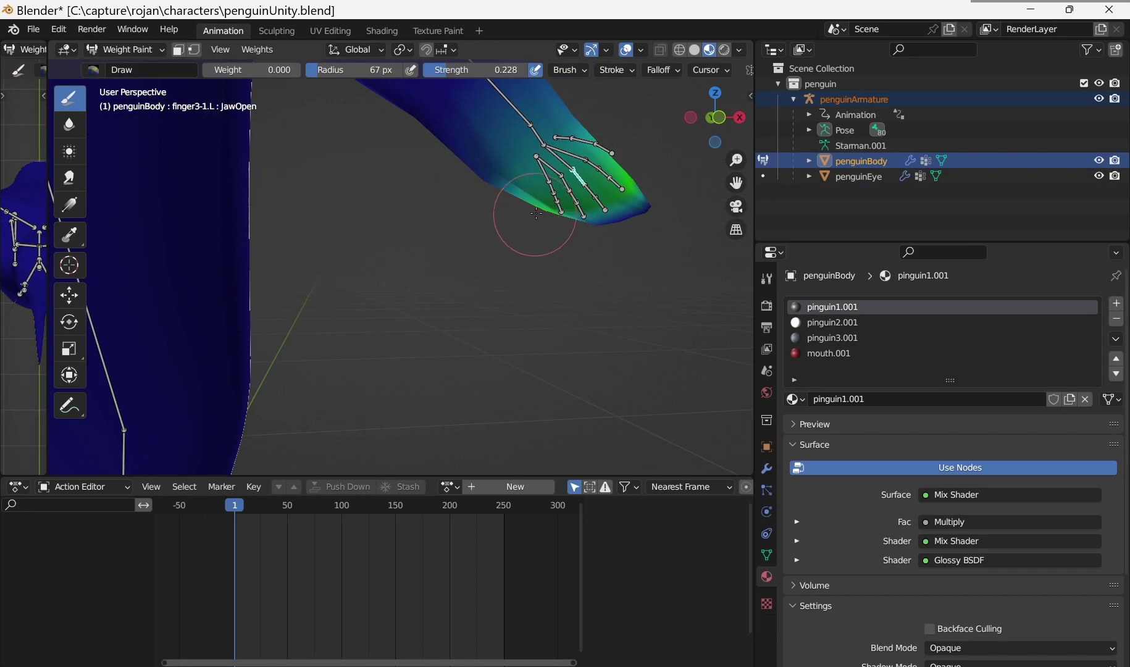
ctrl+click(557, 197)
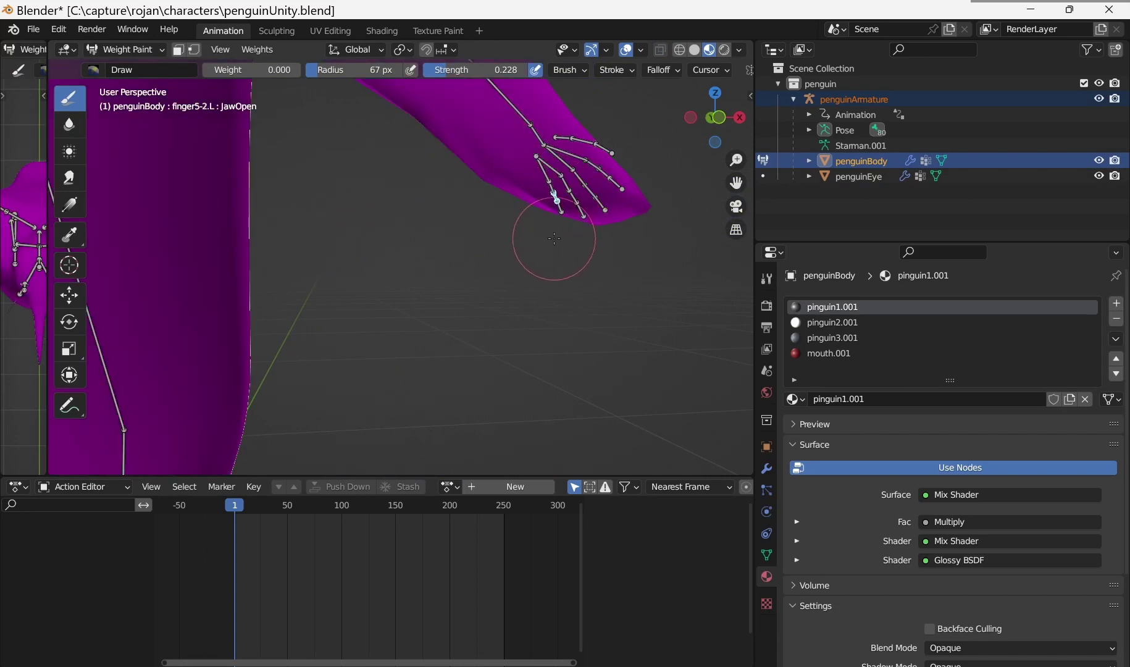
ctrl+click(583, 180)
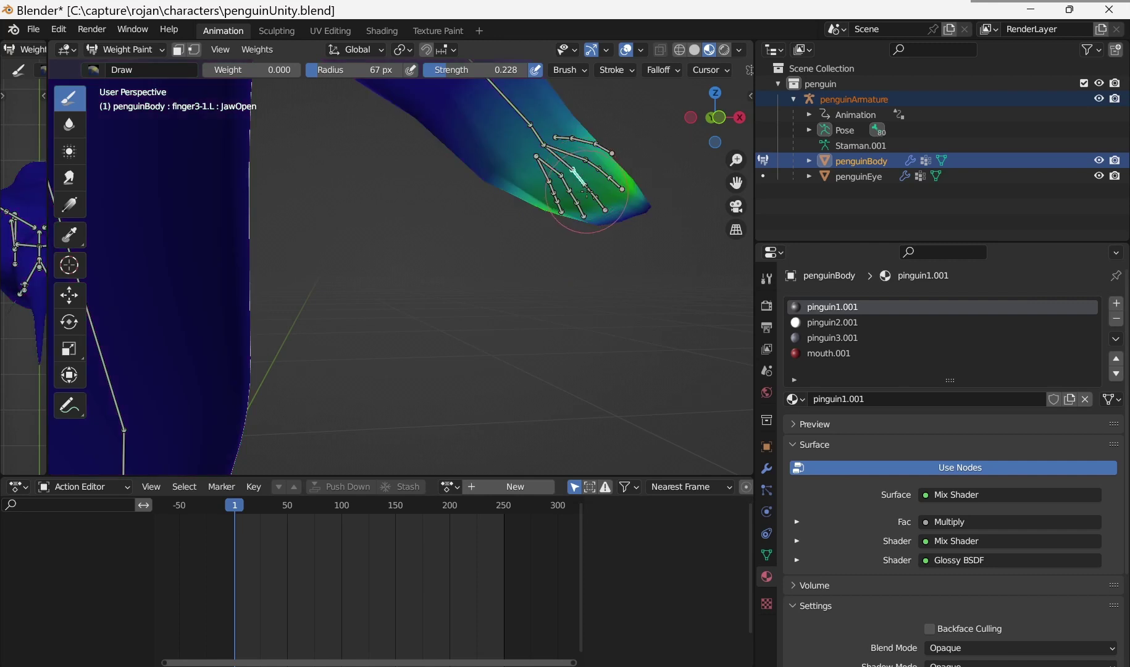
ctrl+click(589, 193)
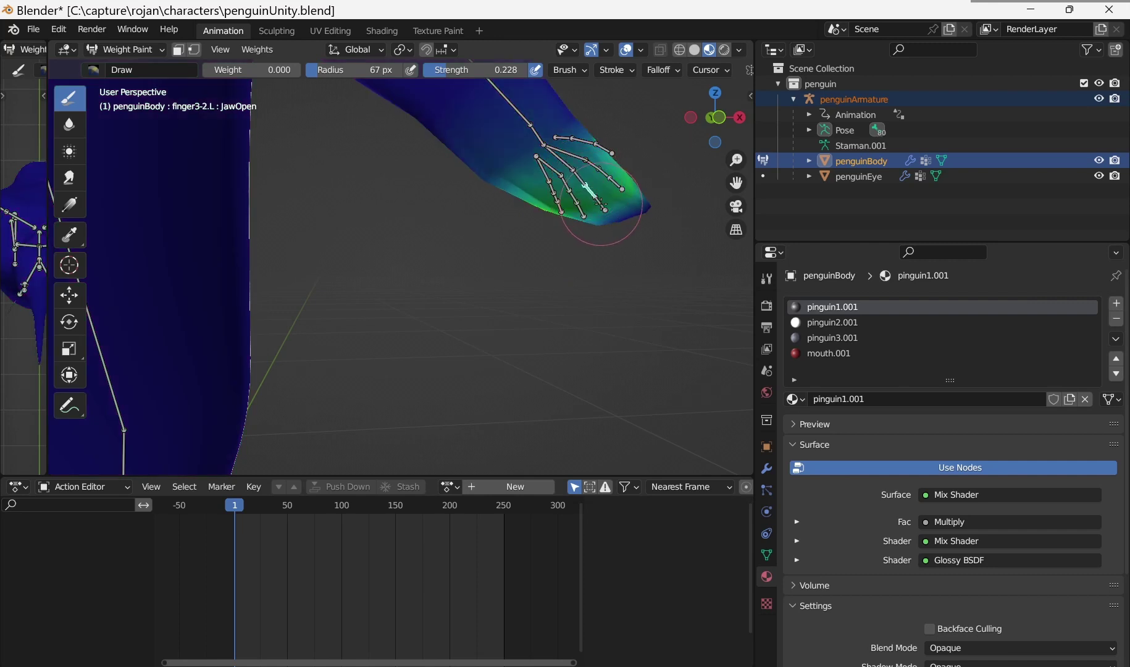
ctrl+click(601, 205)
scroll(559, 339, down, 3)
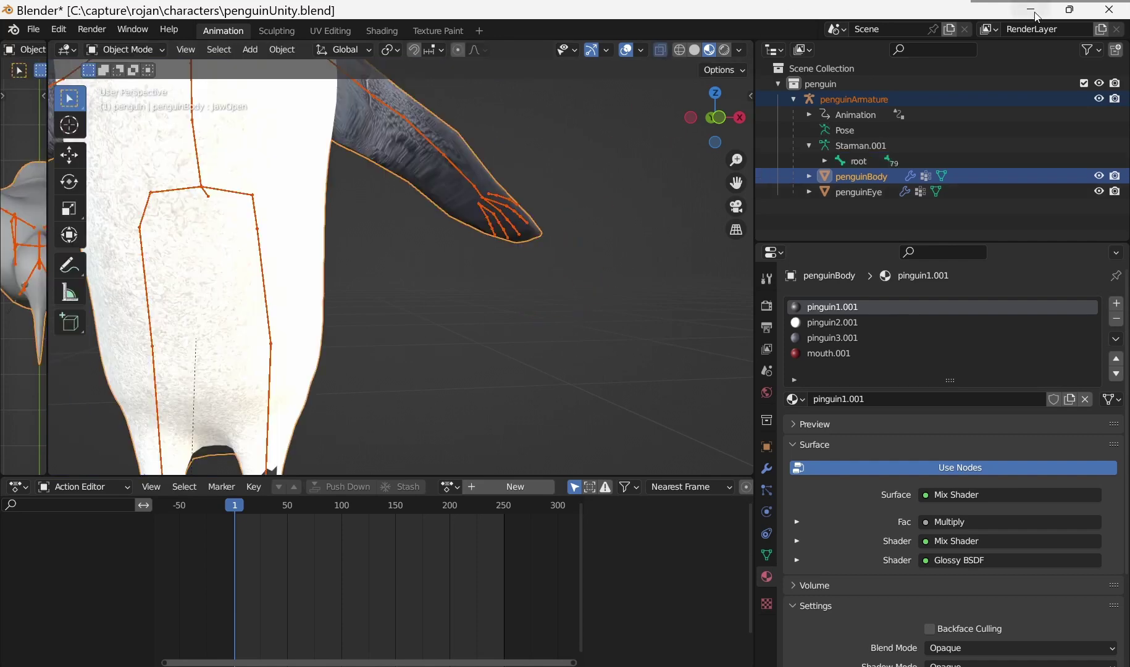
Step: Back in Unity, dock the Hierarchy beside the scene and widen it to show full bone names
click(1033, 11)
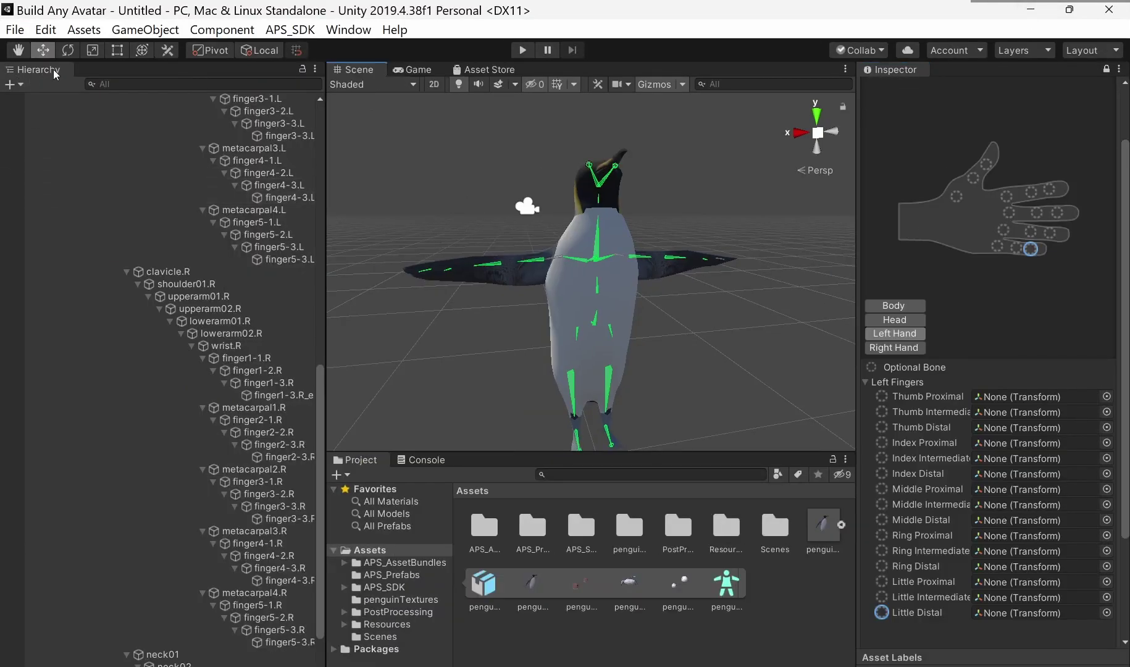
drag(55, 74, 457, 111)
drag(608, 128, 861, 116)
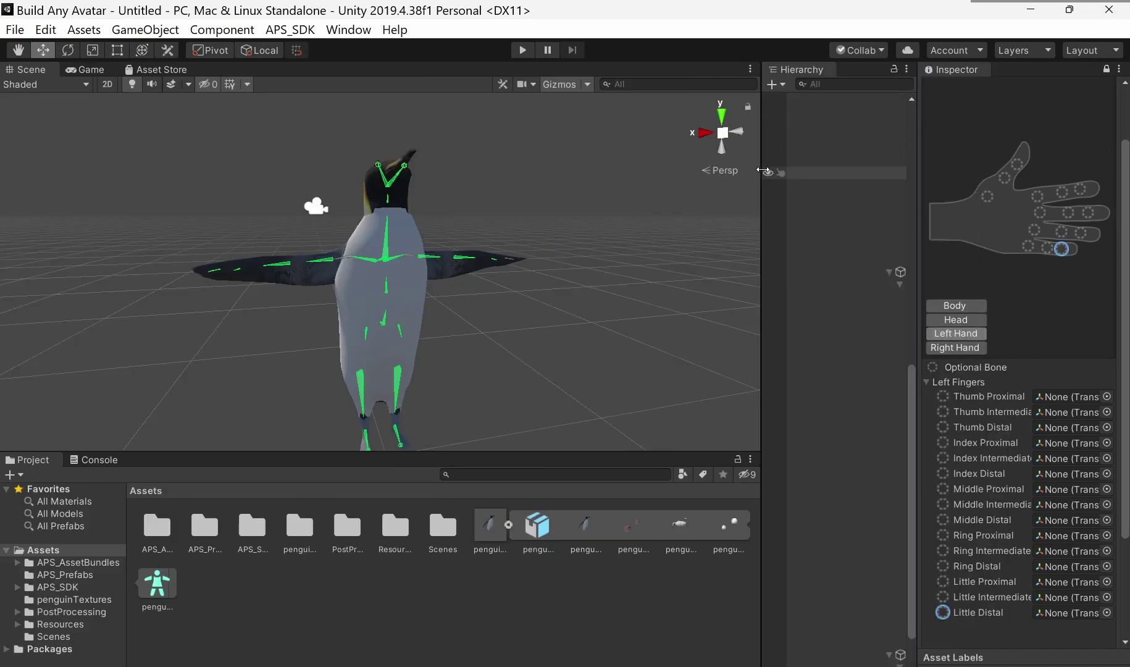
drag(761, 172, 498, 163)
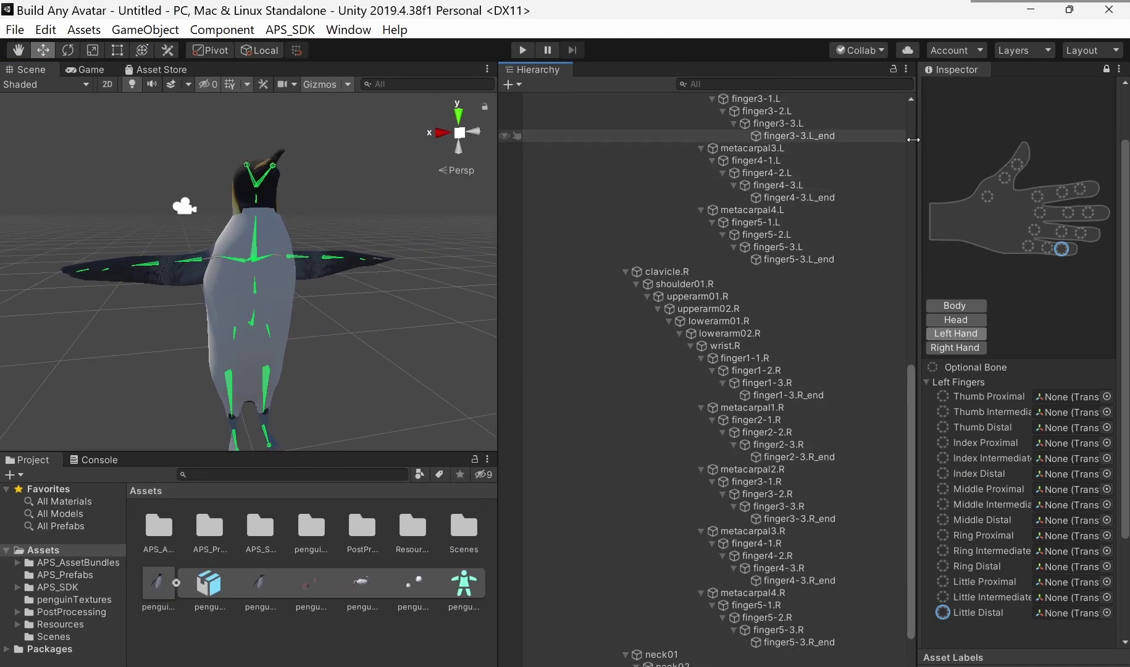
drag(913, 140, 831, 145)
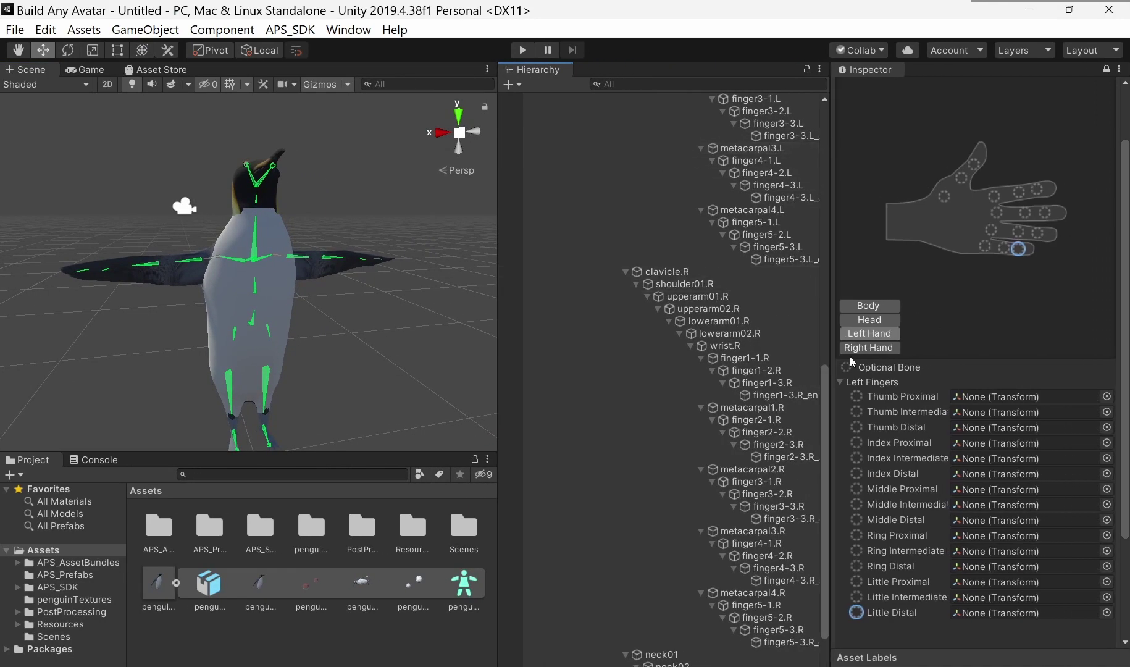
scroll(740, 345, up, 5)
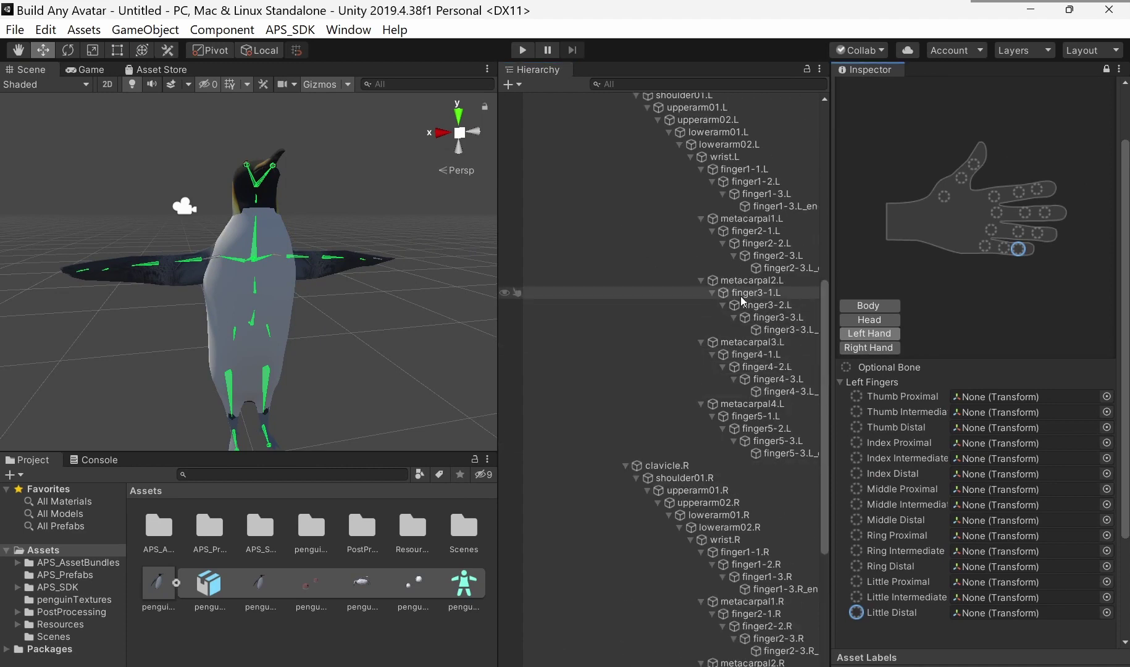
Step: Map finger3-1.L, finger3-2.L and finger3-3.L to the left Middle Proximal, Intermediate and Distal
click(753, 292)
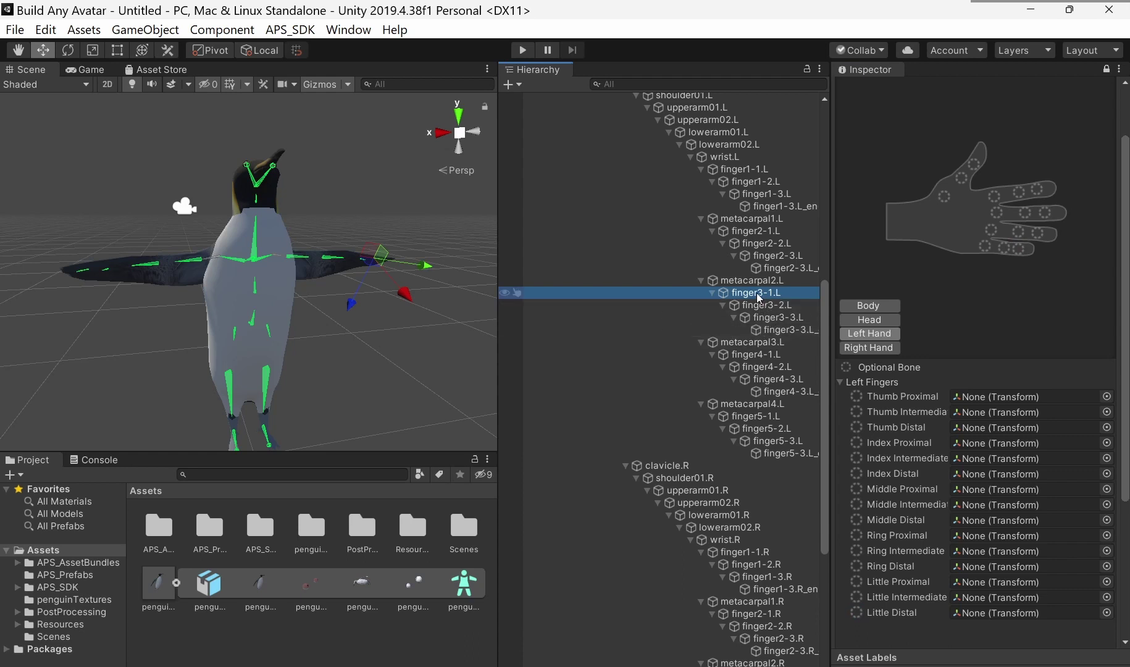
drag(760, 298, 924, 266)
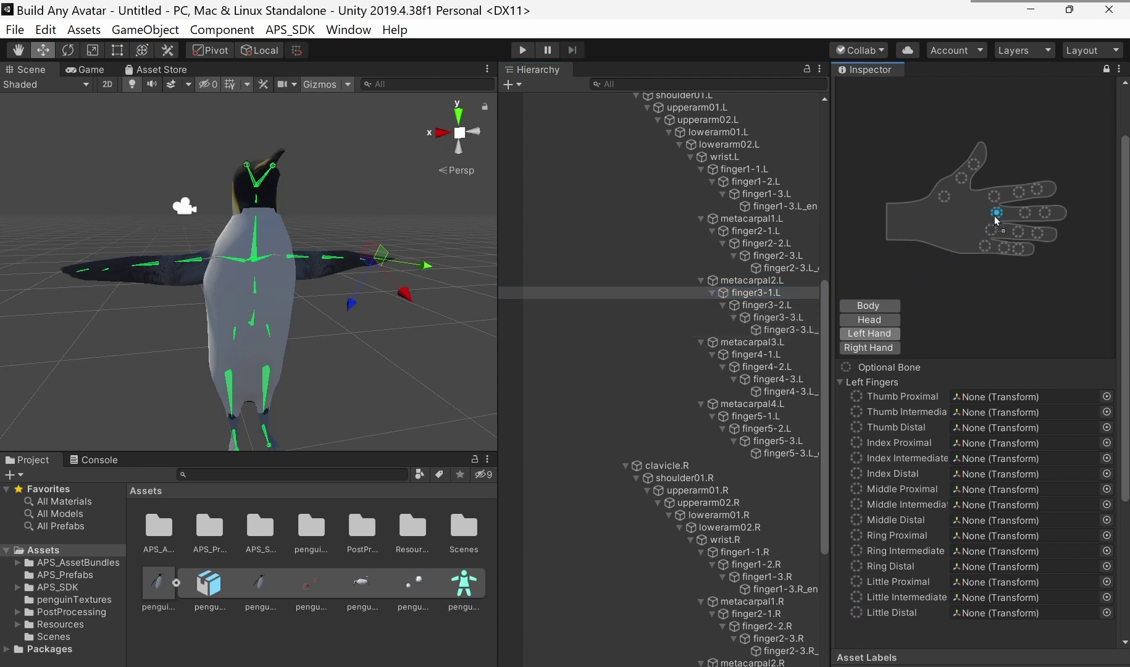
drag(996, 219, 996, 216)
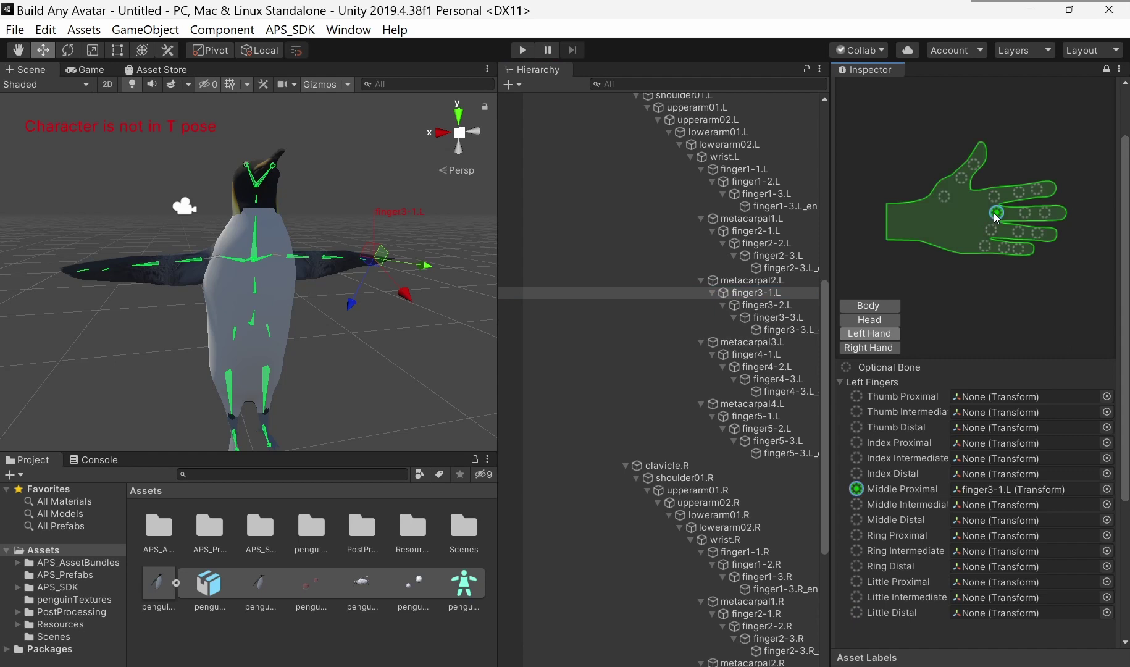
click(782, 305)
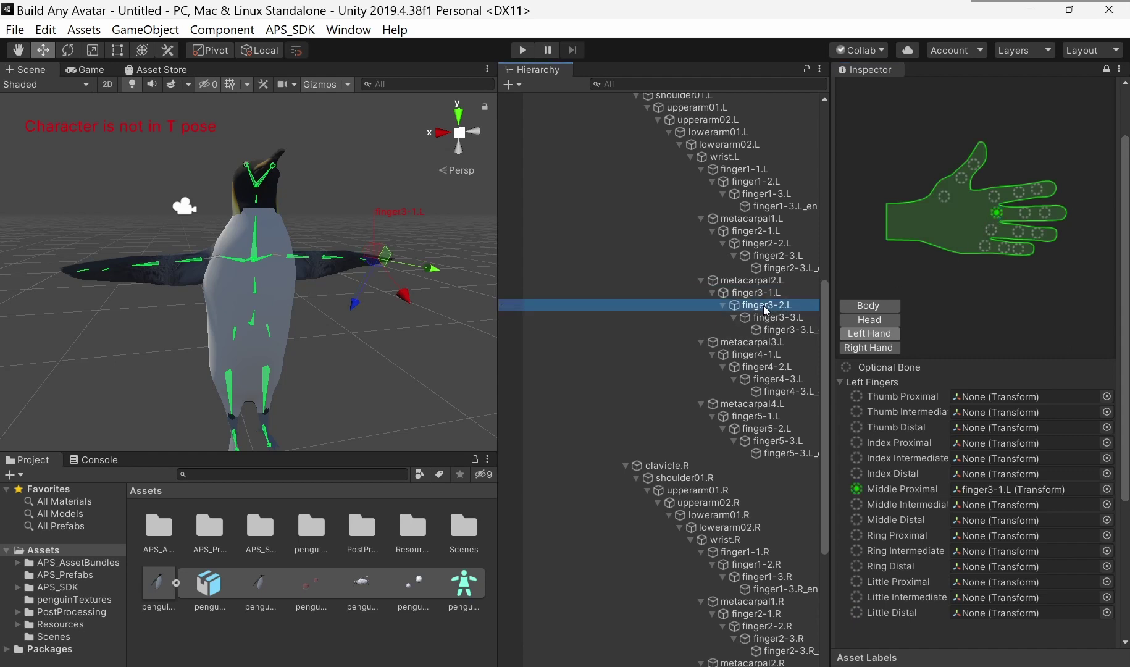
drag(770, 310, 1027, 220)
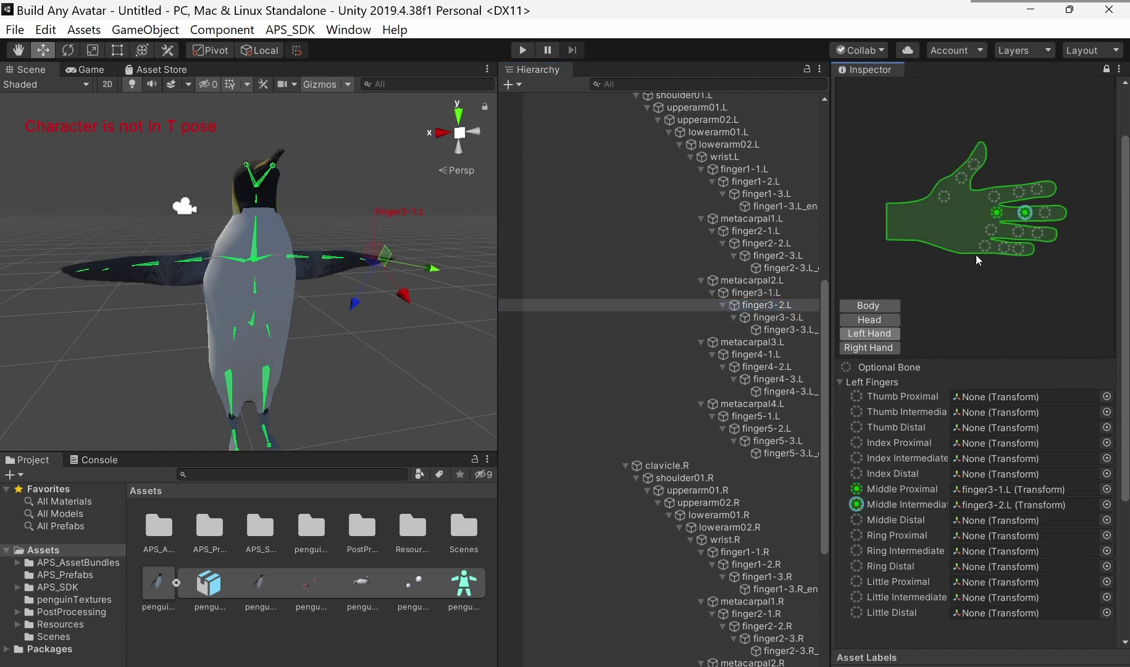
click(775, 319)
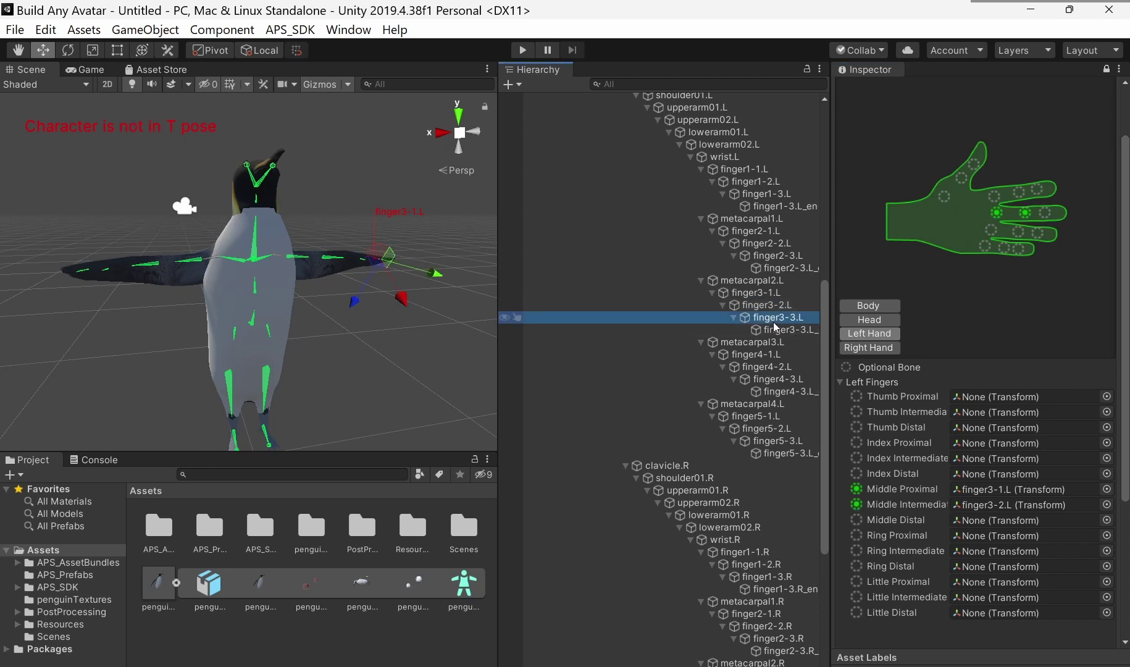
drag(777, 324, 1046, 214)
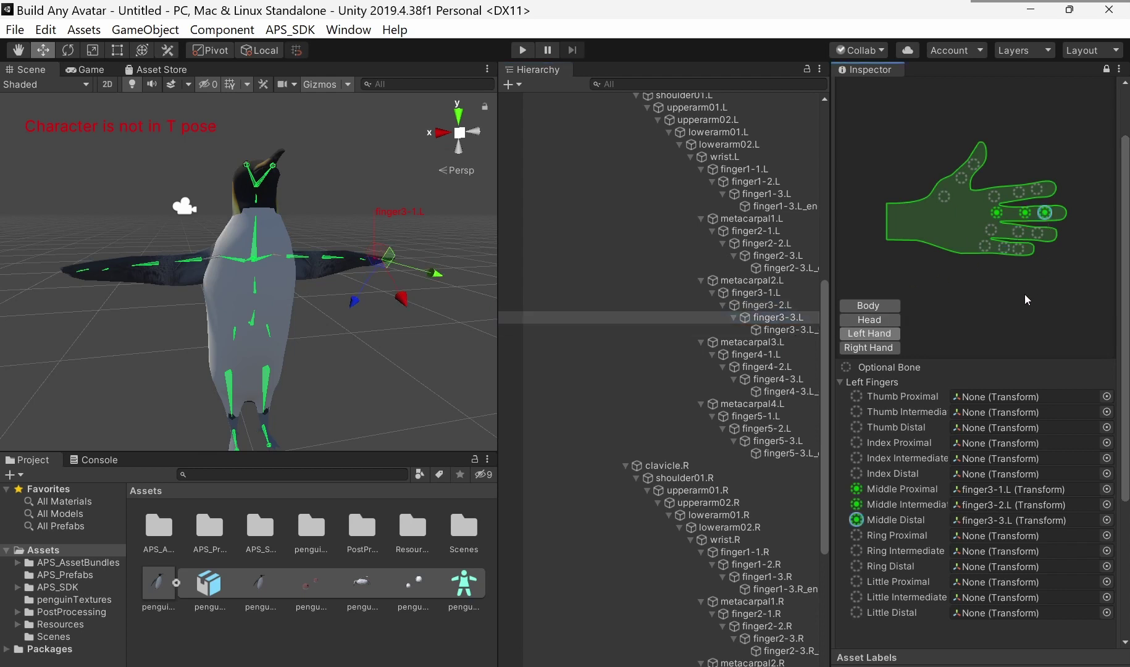
Step: Clear the right hand's Little Proximal, Intermediate and Distal bone slots to None
click(869, 348)
scroll(756, 370, down, 10)
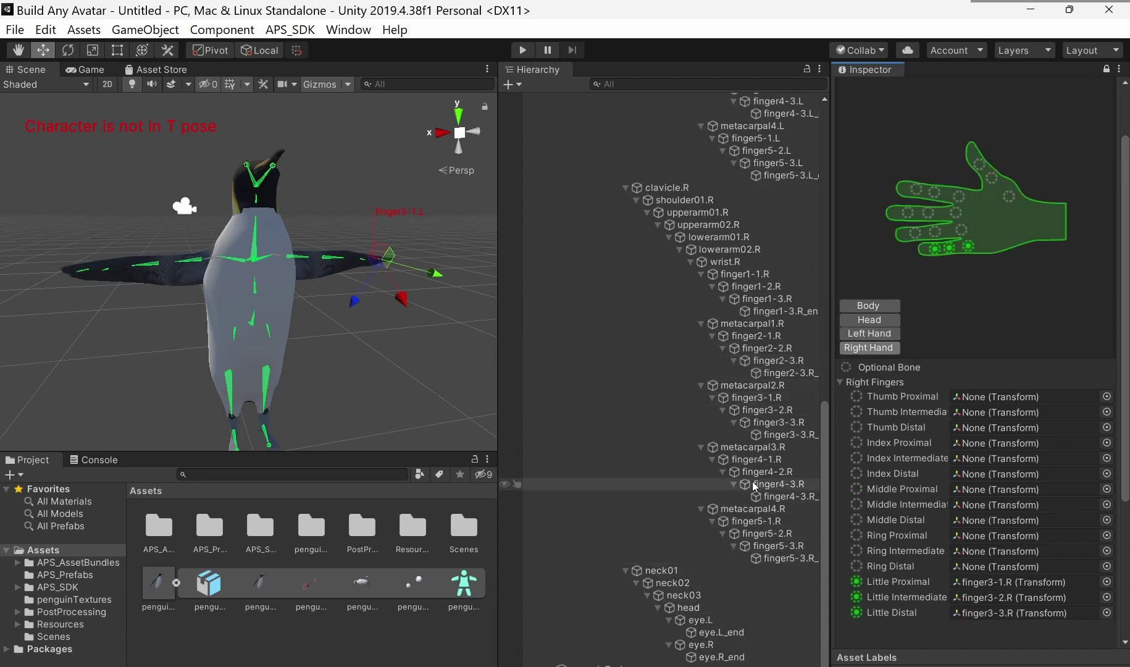
click(765, 400)
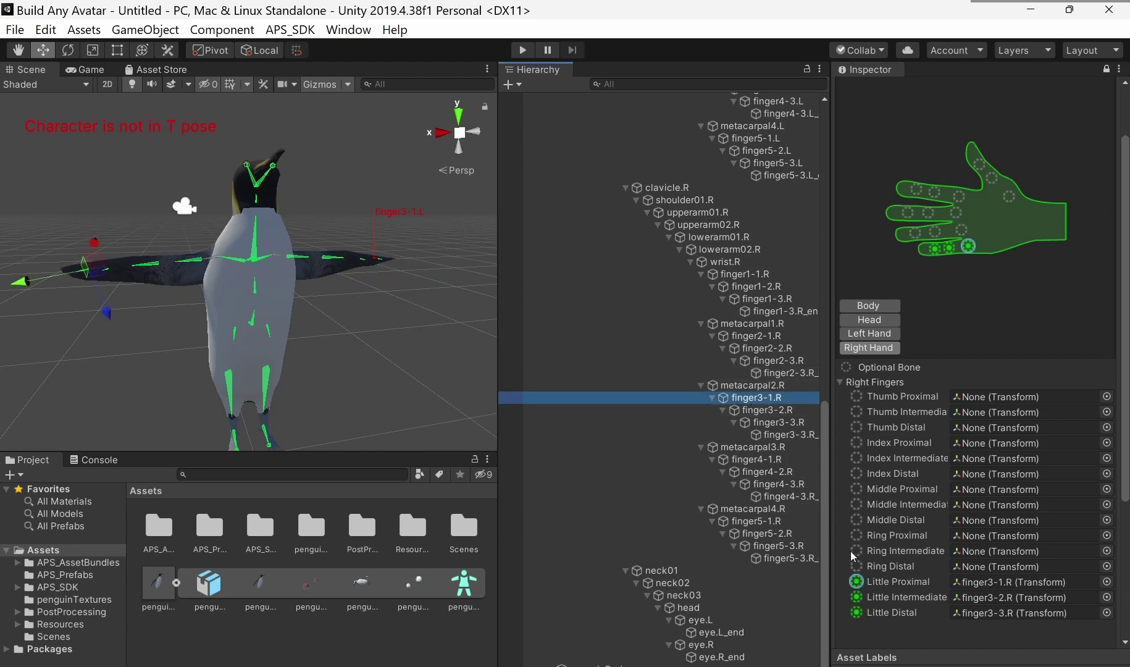
click(1032, 583)
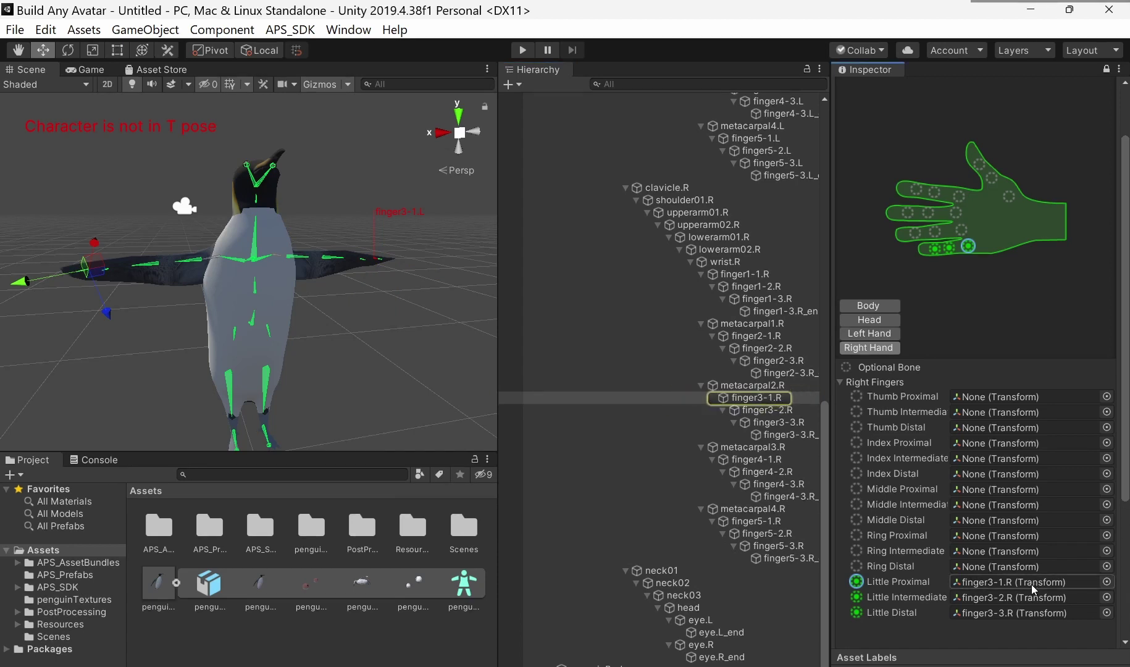
key(Delete)
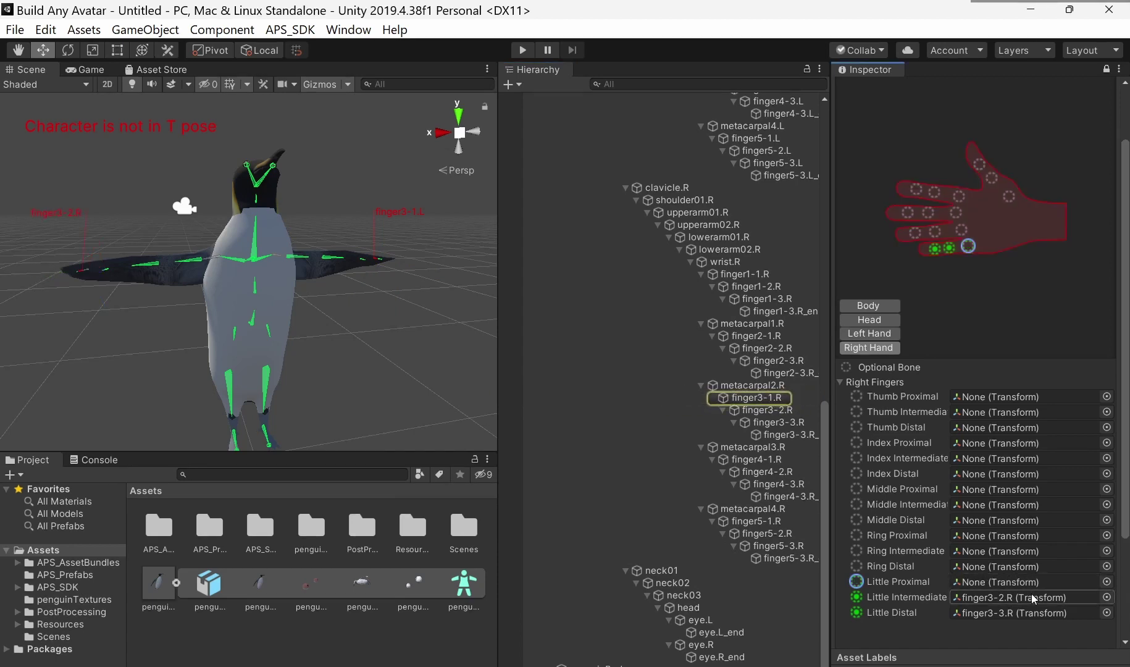
click(1033, 598)
key(Delete)
click(1024, 613)
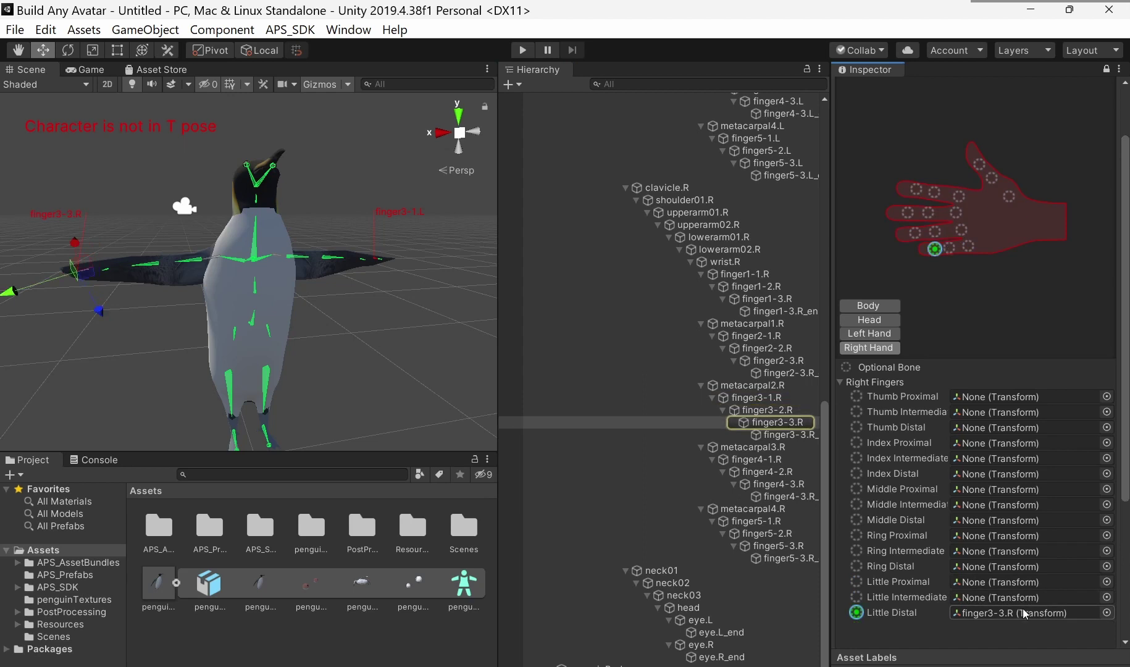
key(Delete)
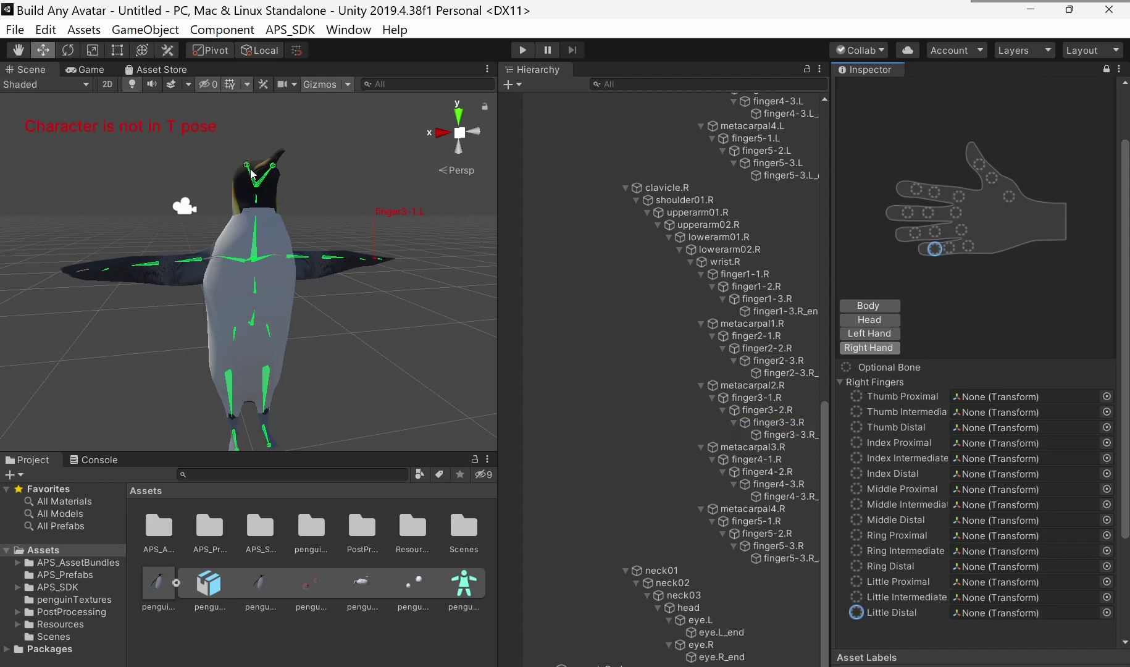
Step: Reset the avatar's pose with Pose > Reset
scroll(924, 609, down, 5)
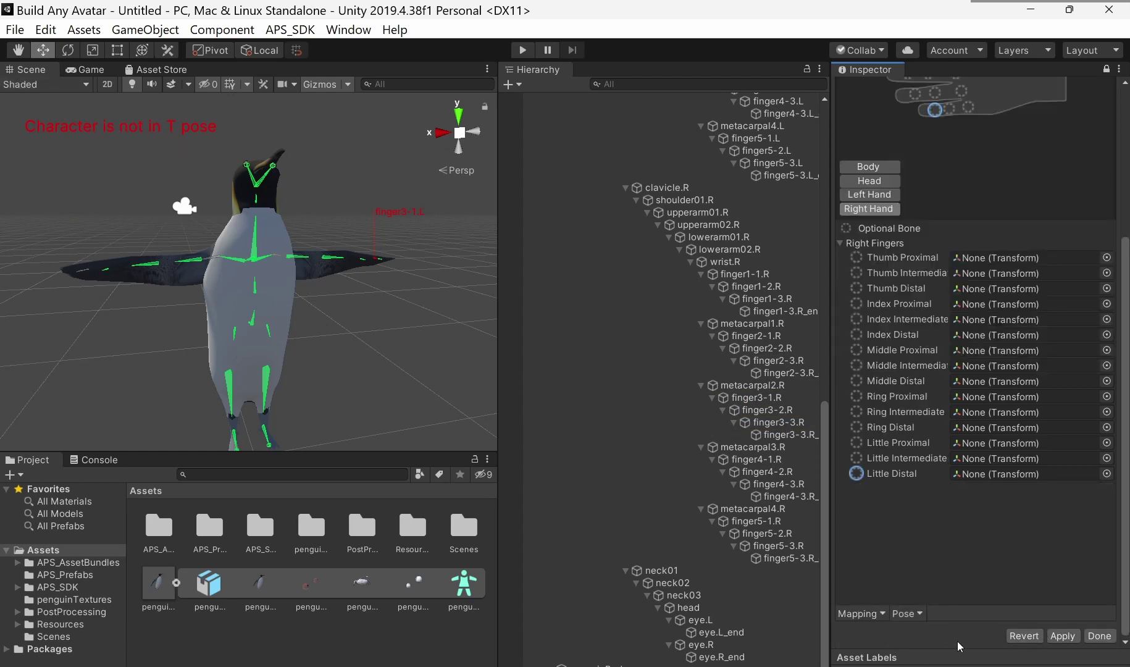
click(906, 613)
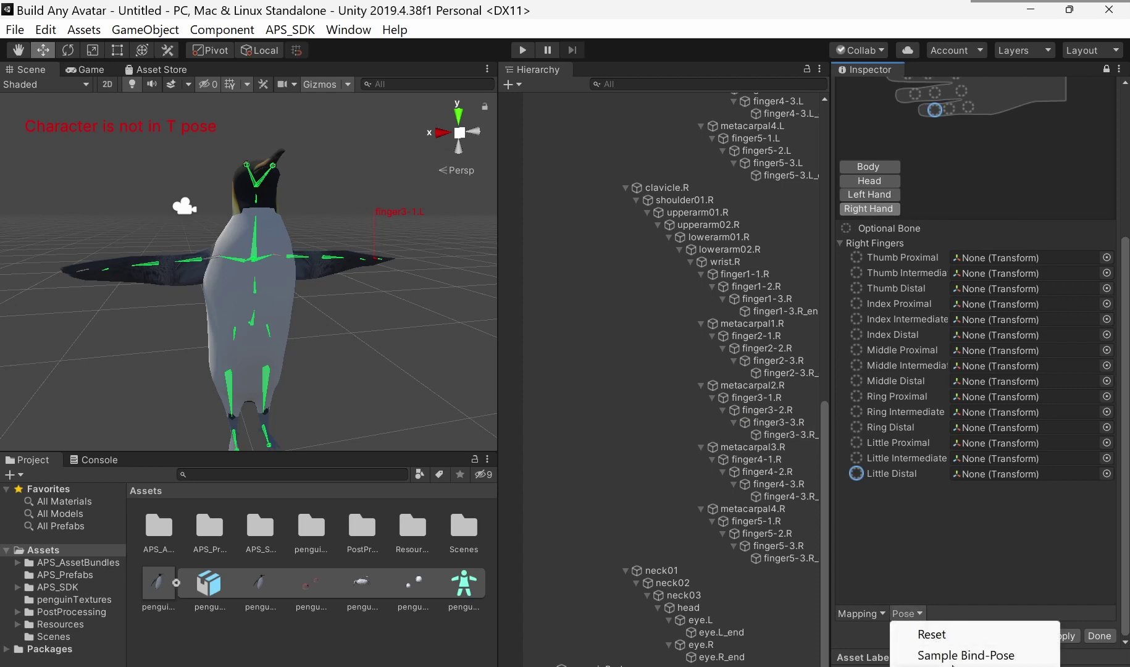
click(966, 655)
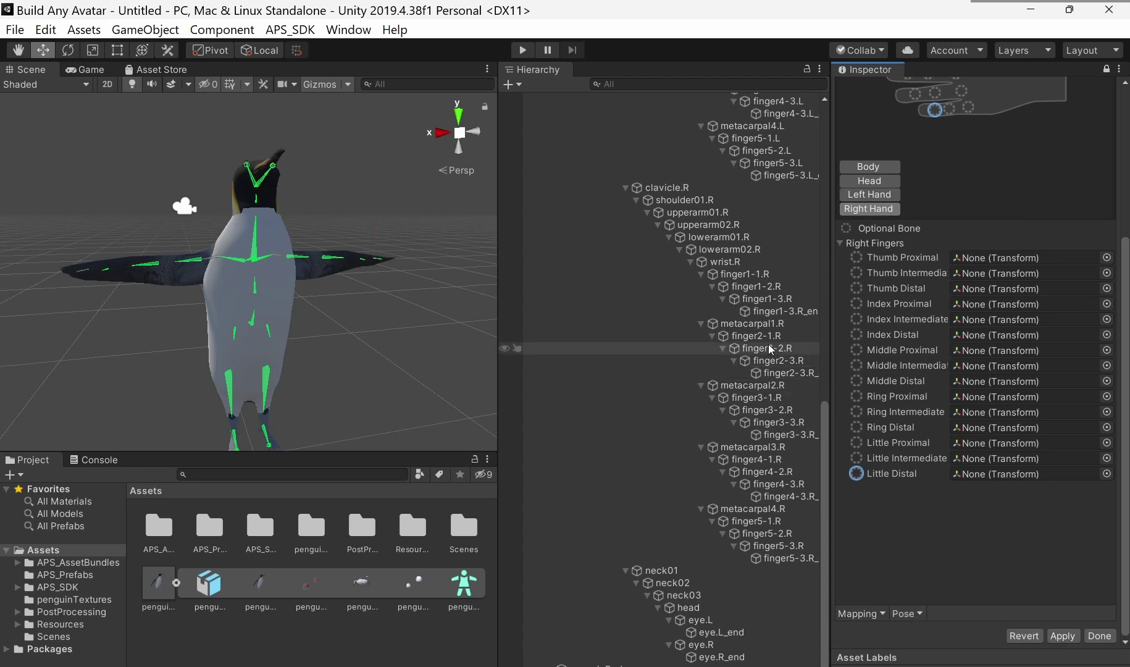
Step: Map finger3-1.R, finger3-2.R and finger3-3.R to the right Middle Proximal, Intermediate and Distal bones
scroll(727, 362, up, 5)
scroll(727, 364, up, 10)
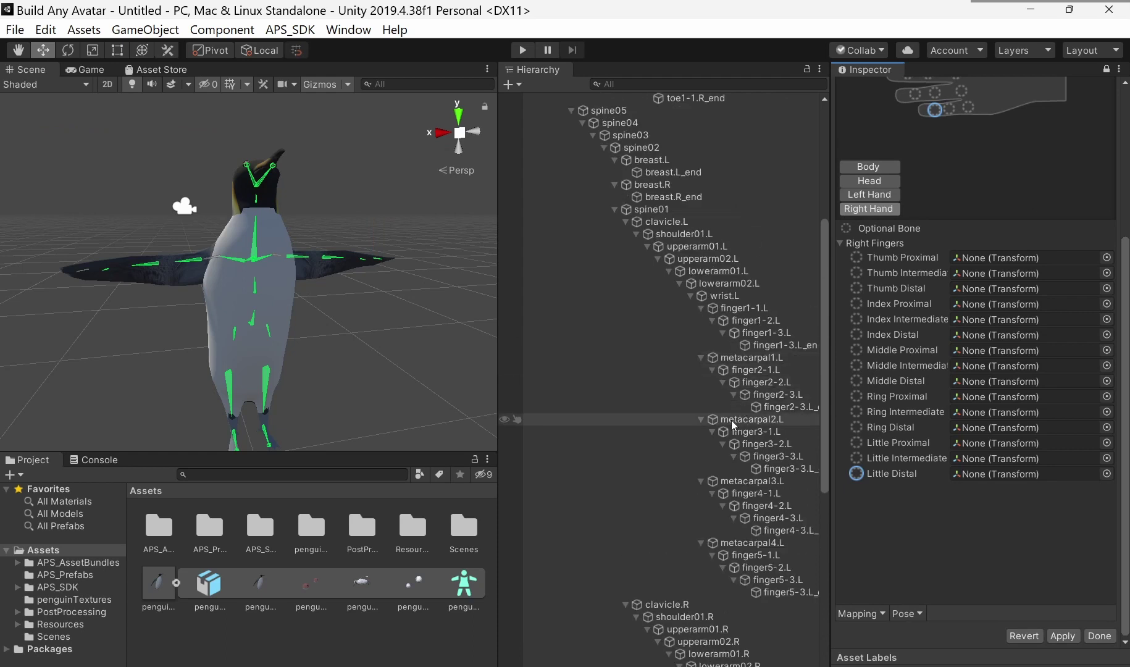
scroll(750, 432, down, 10)
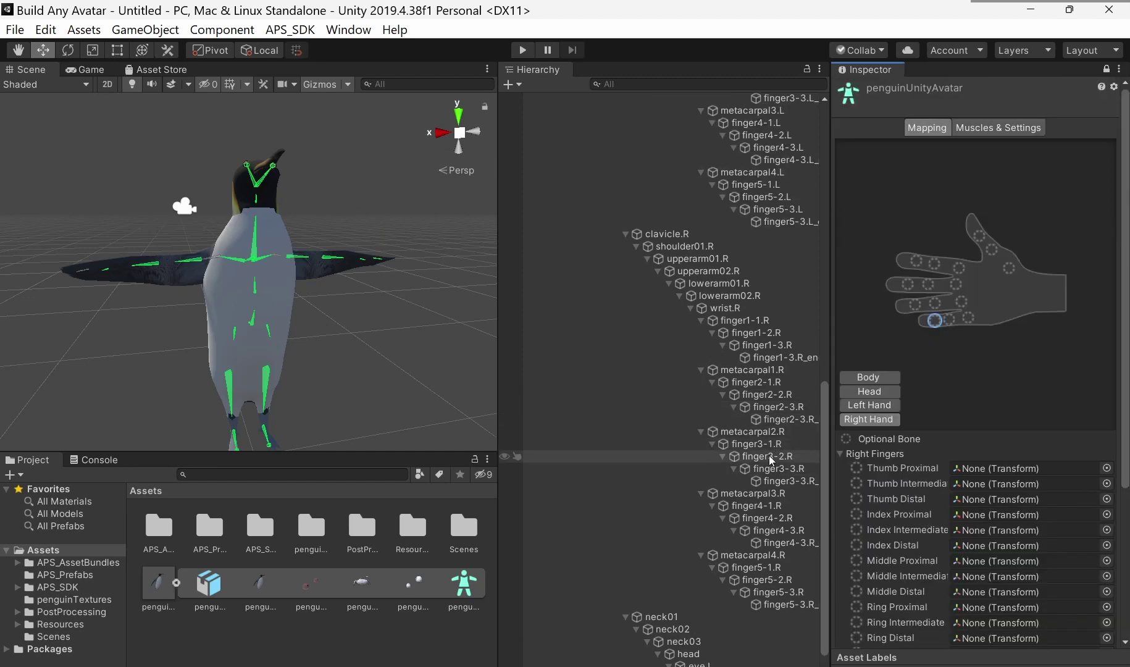
click(757, 444)
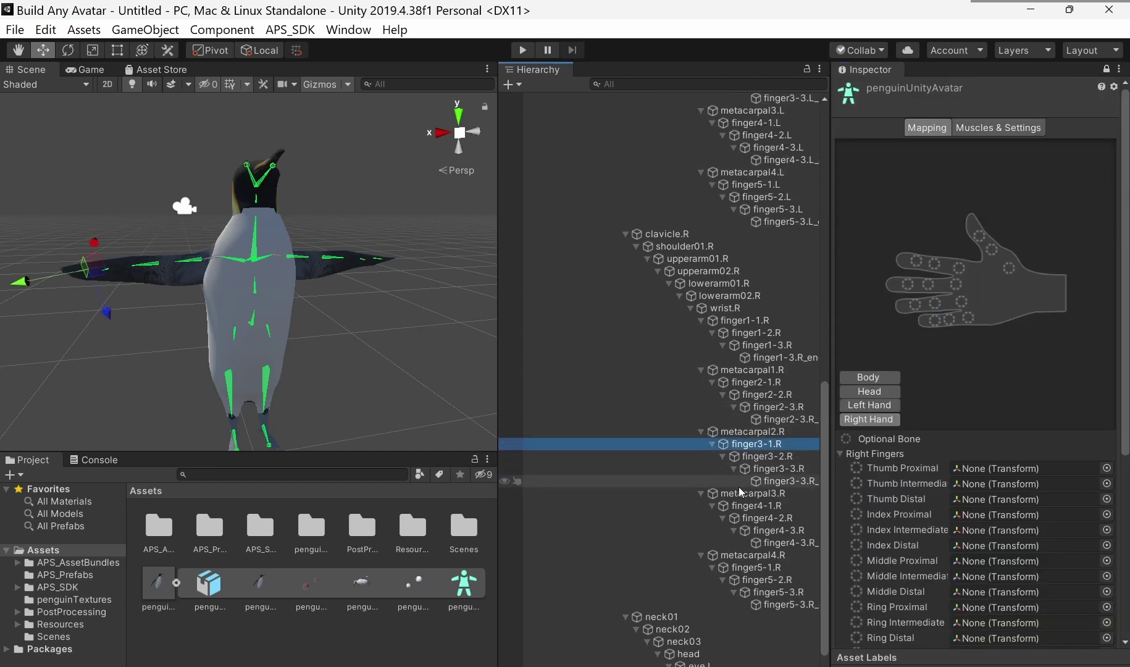
drag(757, 444, 954, 289)
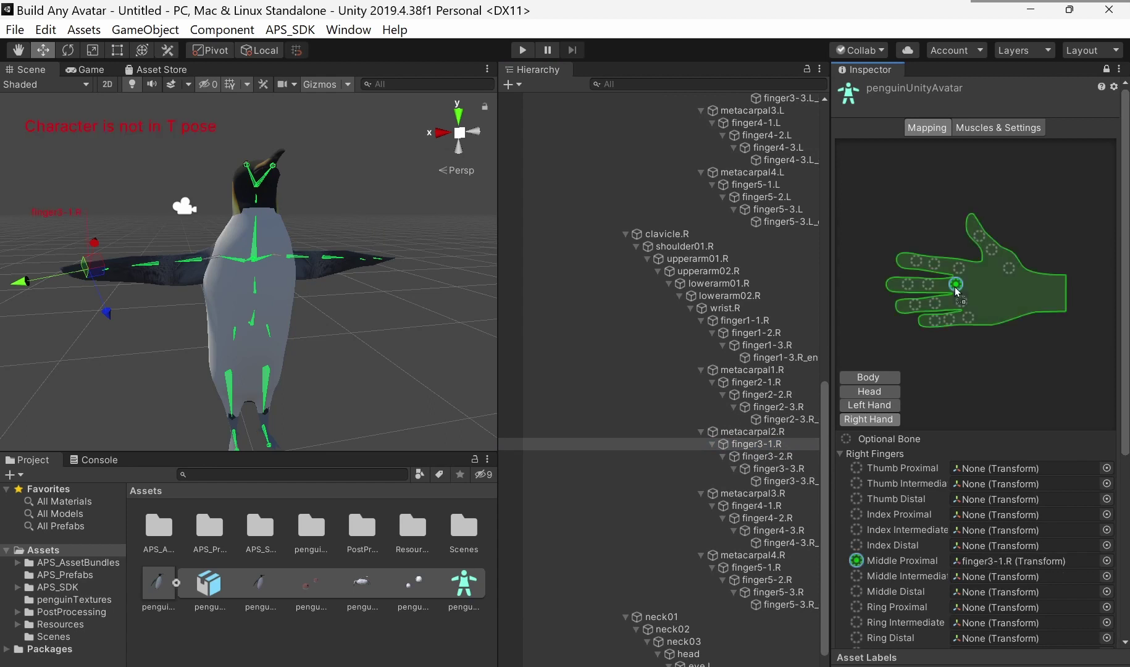
click(774, 460)
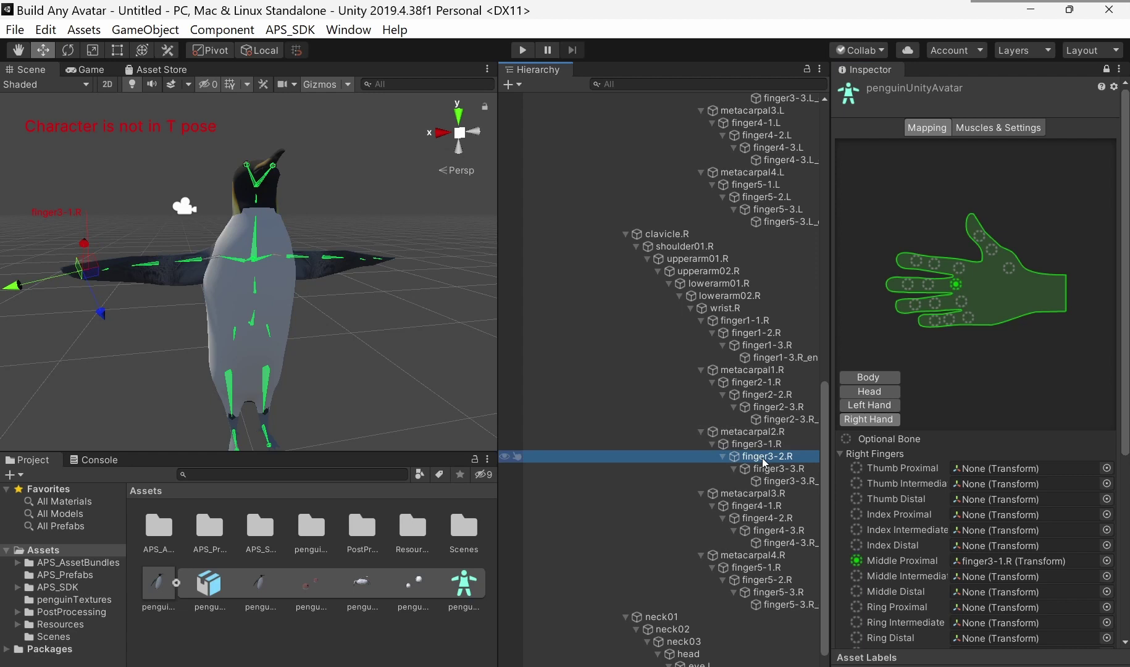
drag(775, 460, 862, 424)
drag(935, 288, 929, 285)
click(771, 471)
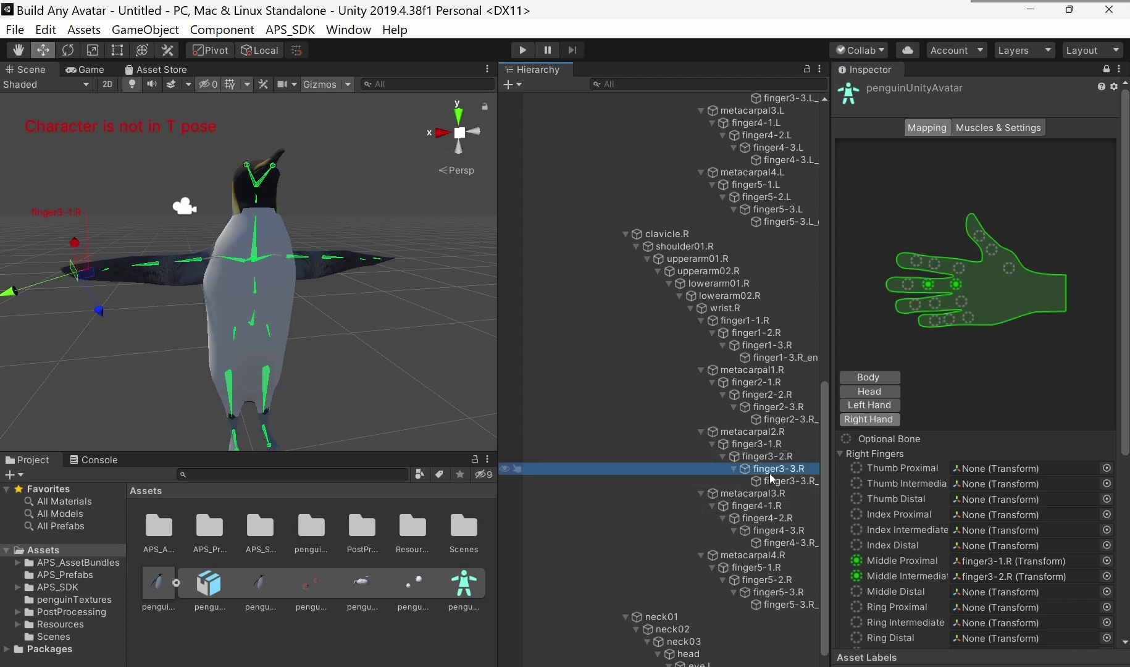
drag(771, 474, 869, 424)
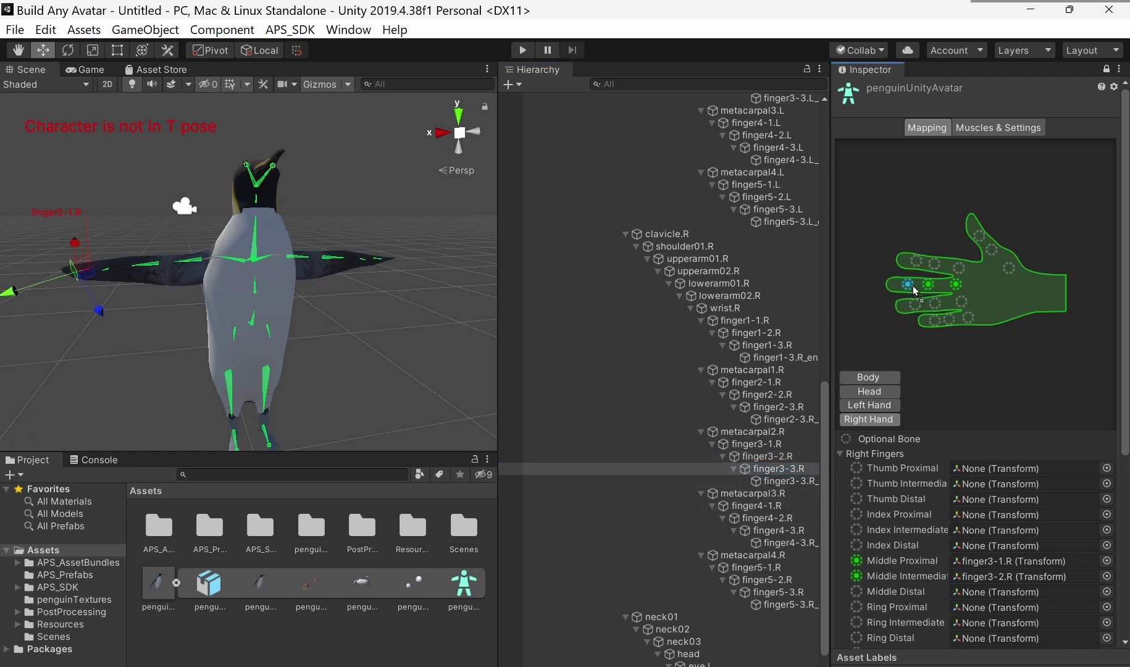
drag(914, 290, 914, 290)
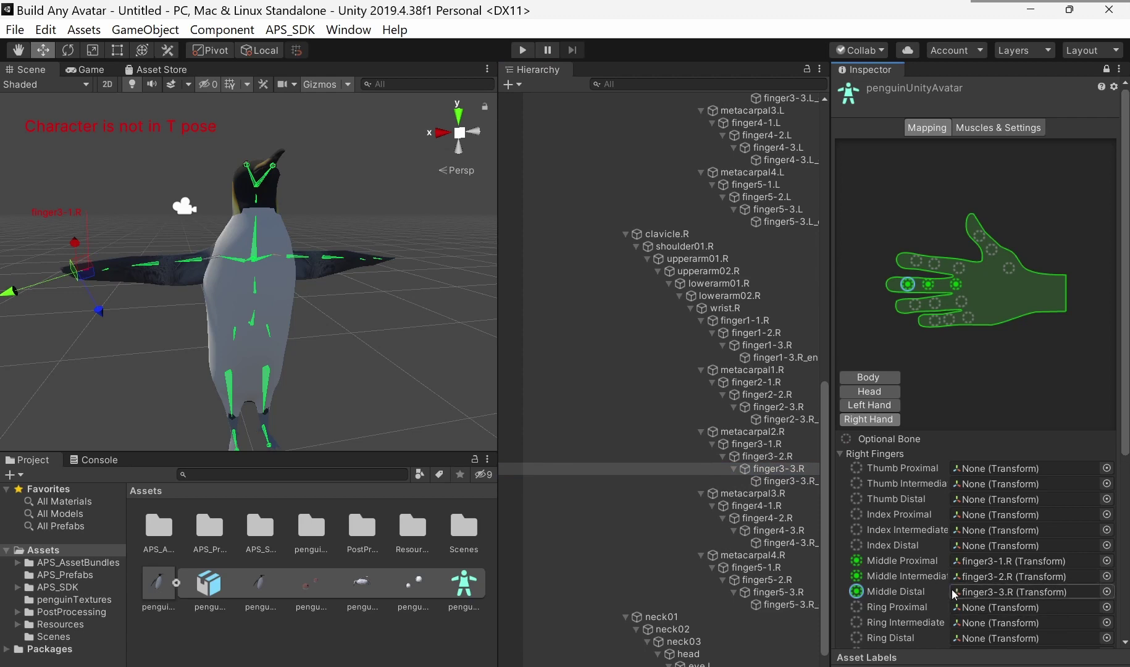
Step: Force the penguin into a T-pose with Pose > Enforce T-Pose
scroll(926, 546, down, 5)
click(919, 544)
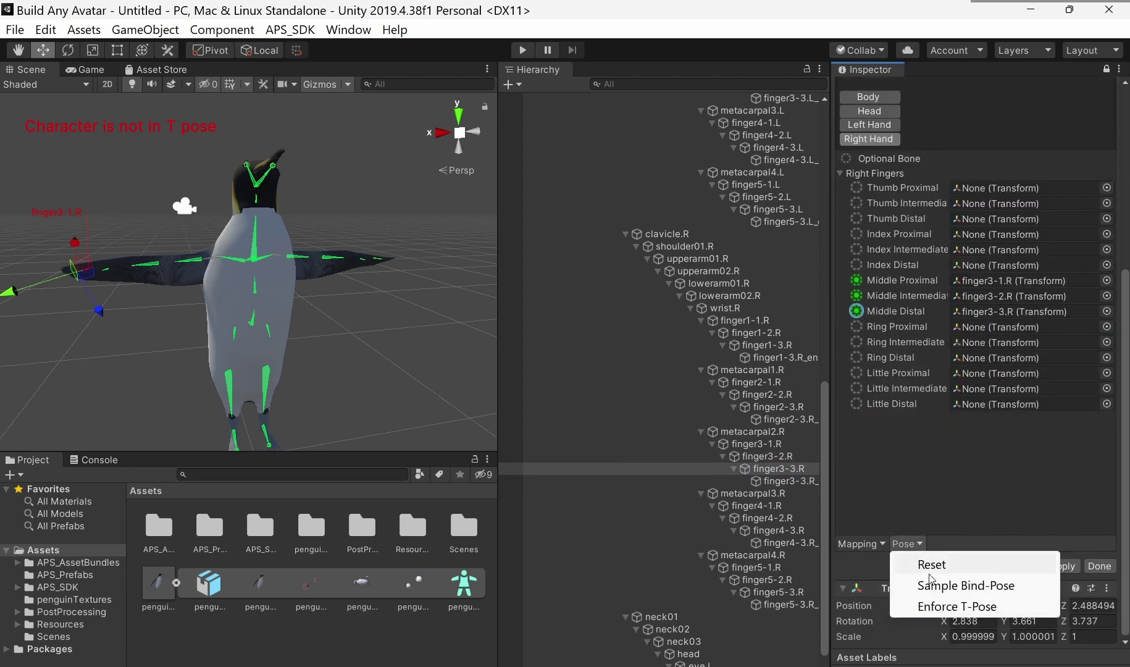
click(970, 608)
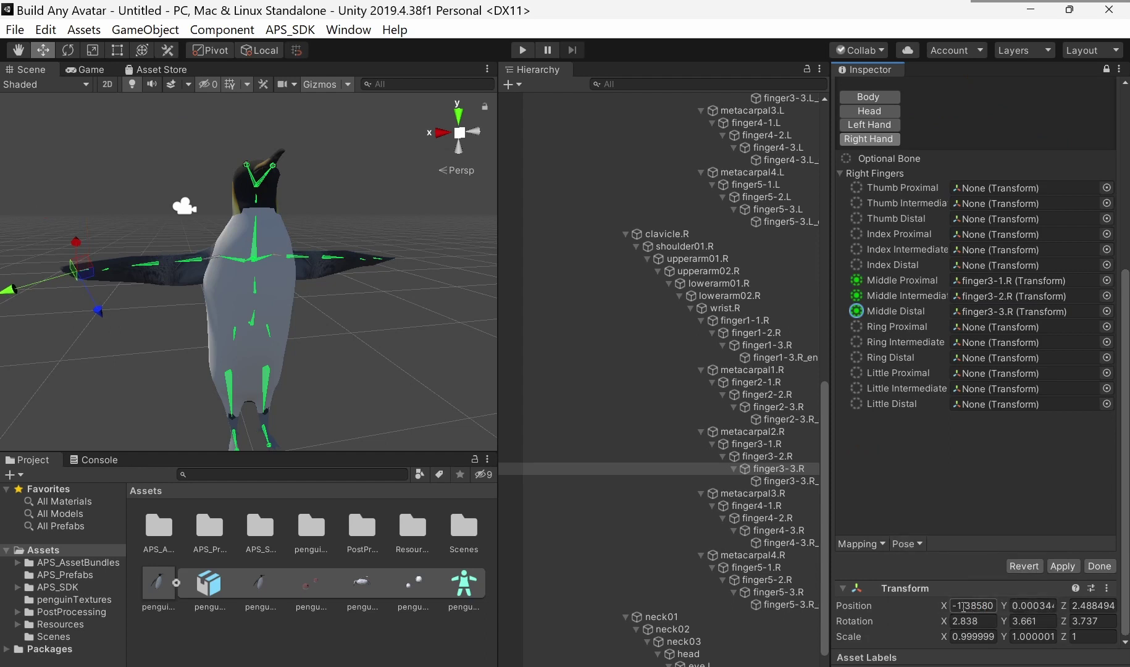
scroll(210, 347, up, 5)
scroll(68, 276, down, 5)
scroll(961, 244, up, 5)
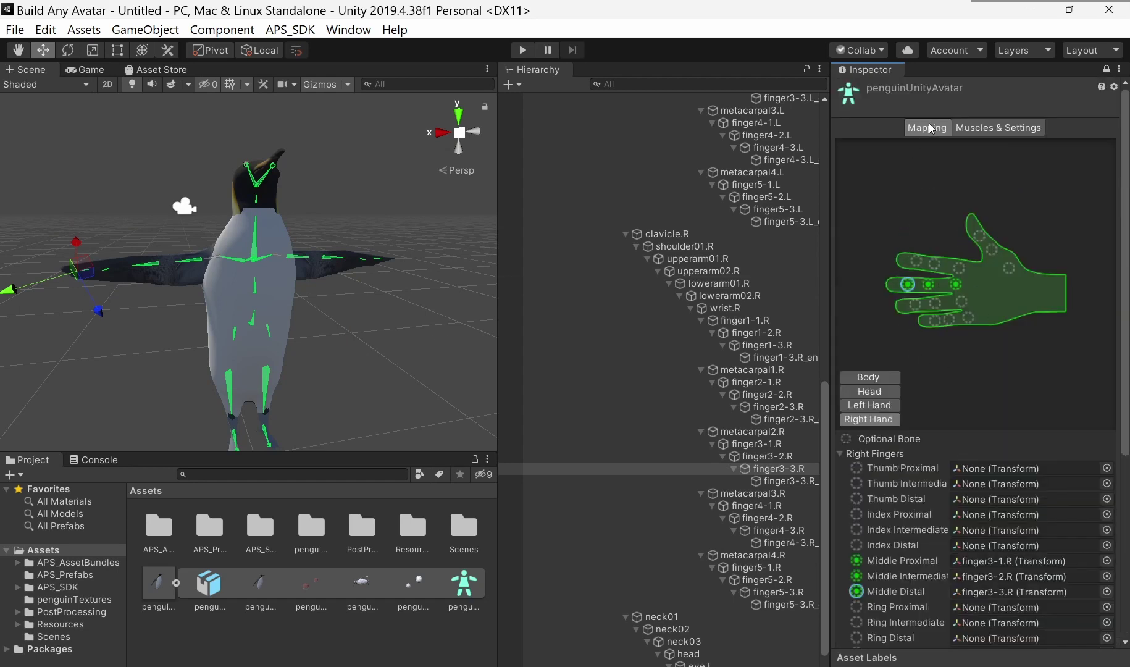
Step: Apply the pending import settings, test a Muscles & Settings preview slider, then Reset All
click(1005, 131)
click(604, 387)
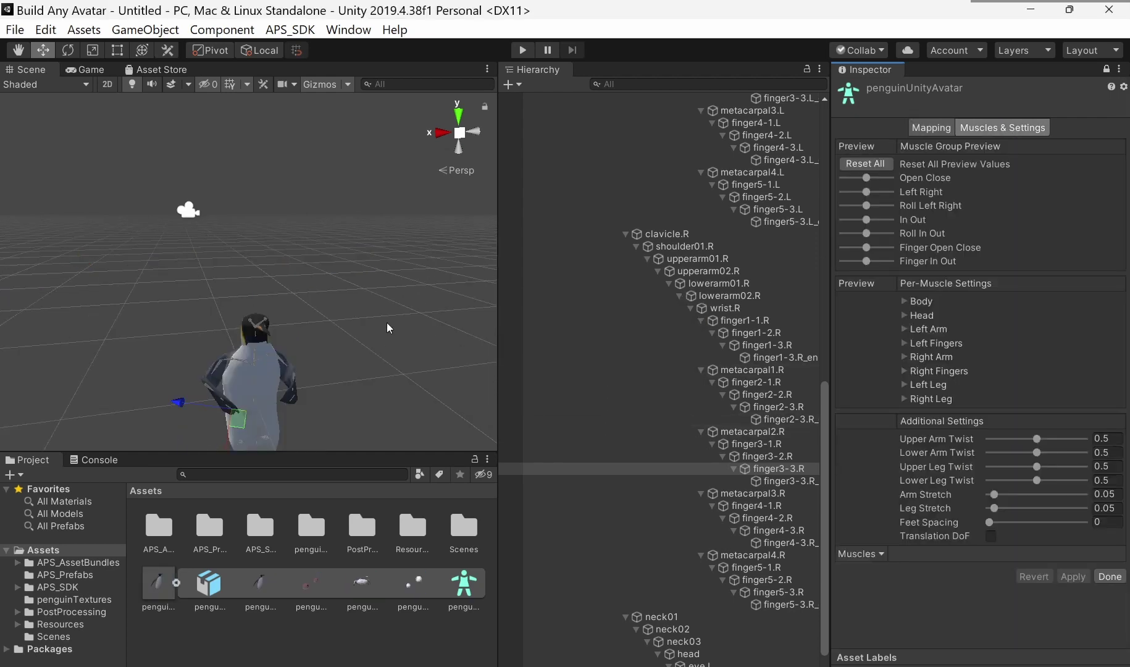
scroll(300, 370, down, 3)
middle_drag(300, 370, 298, 331)
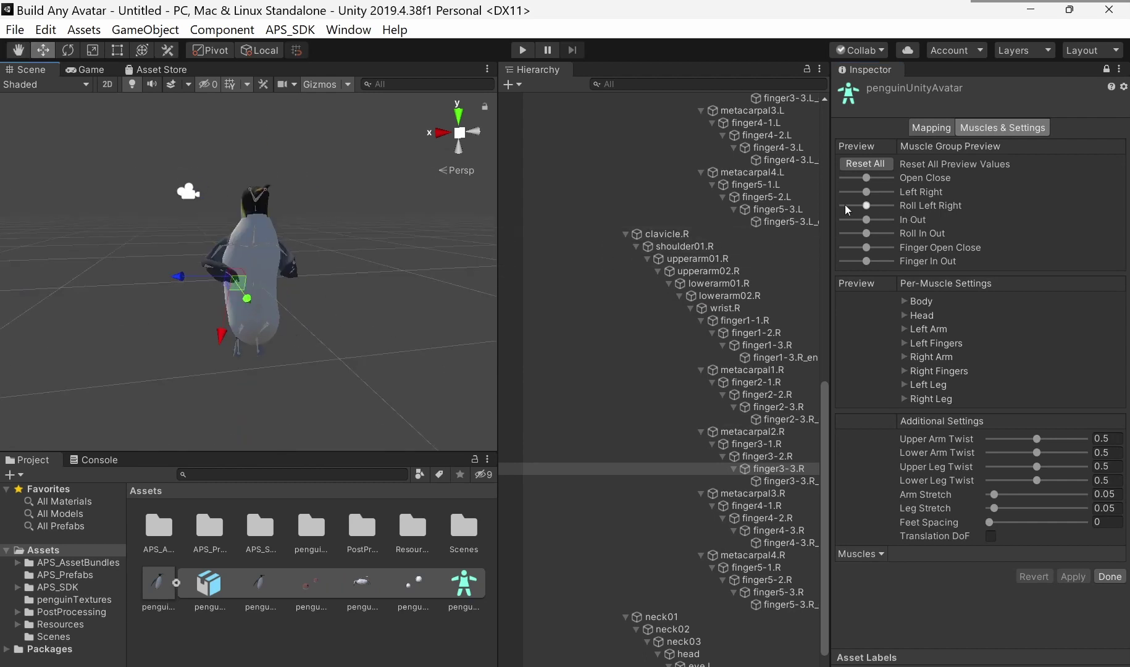
drag(832, 205, 718, 250)
mouse_move(713, 193)
mouse_down()
mouse_move(724, 195)
mouse_move(700, 198)
mouse_move(714, 199)
mouse_up()
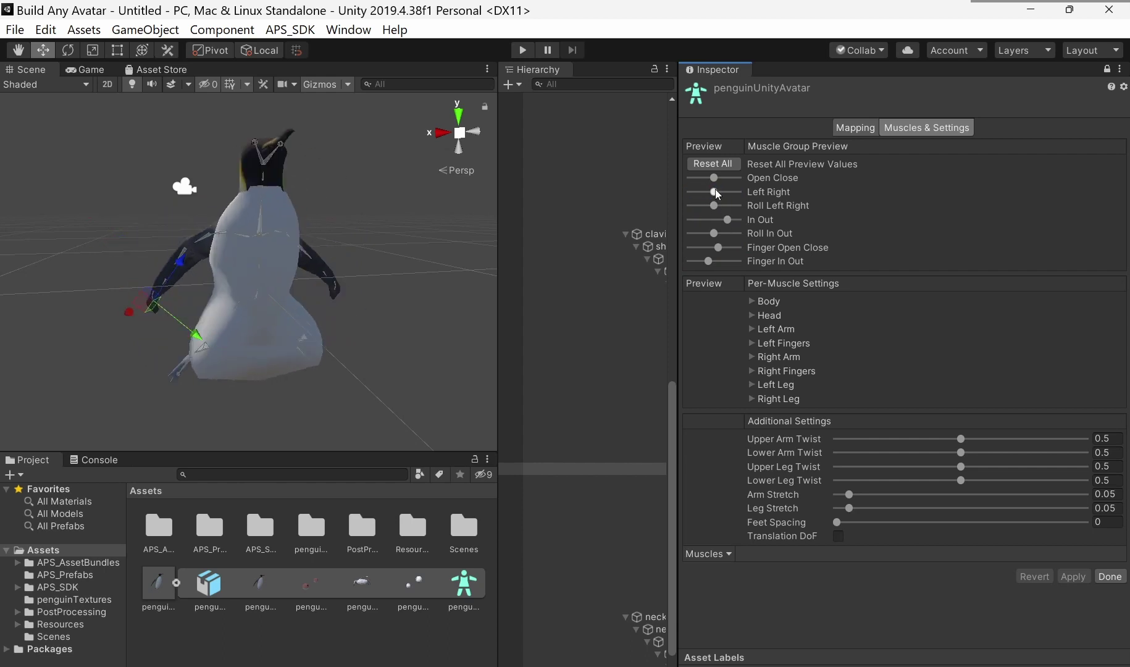
click(717, 165)
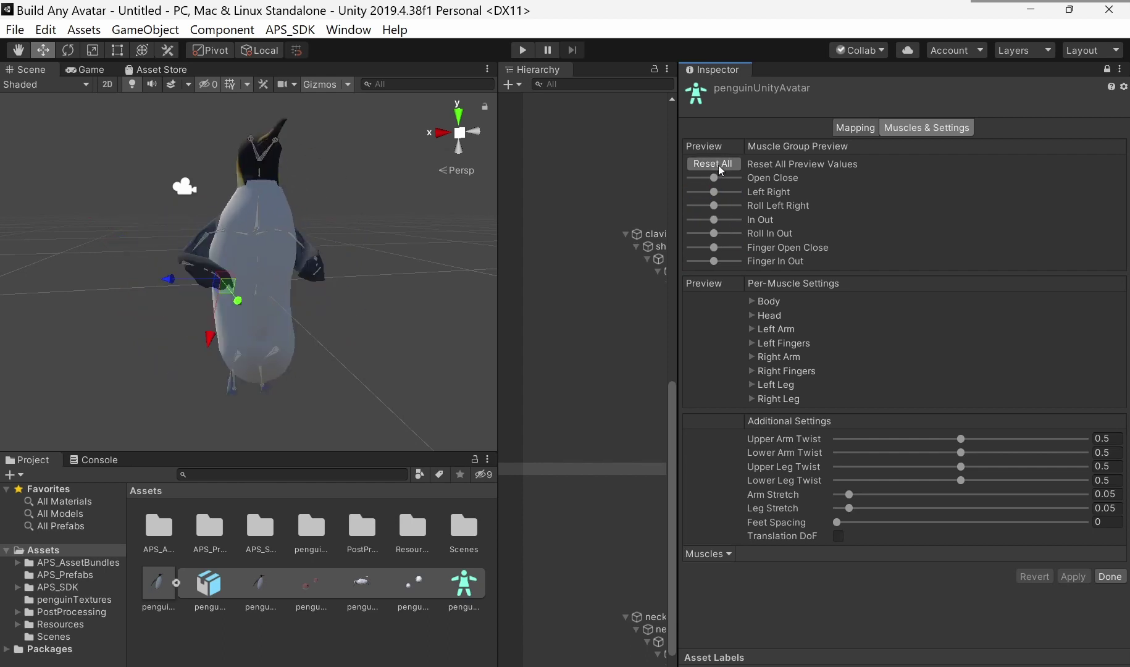
Step: Finish avatar configuration with Done and return to SampleScene
click(1109, 576)
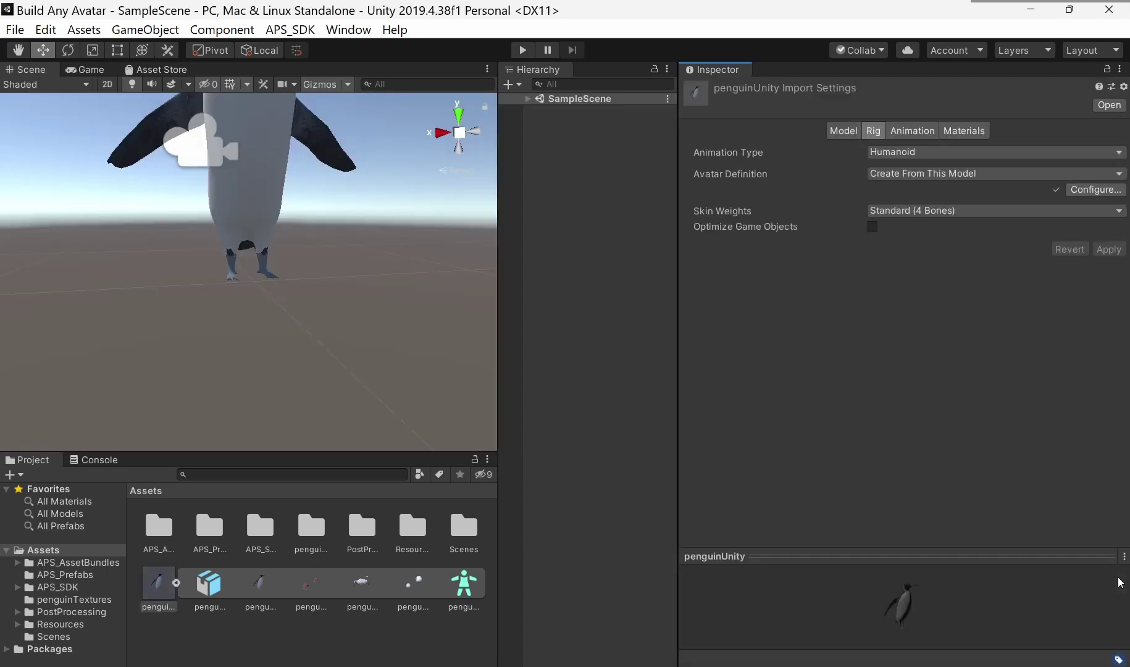
scroll(305, 184, up, 2)
scroll(308, 185, down, 4)
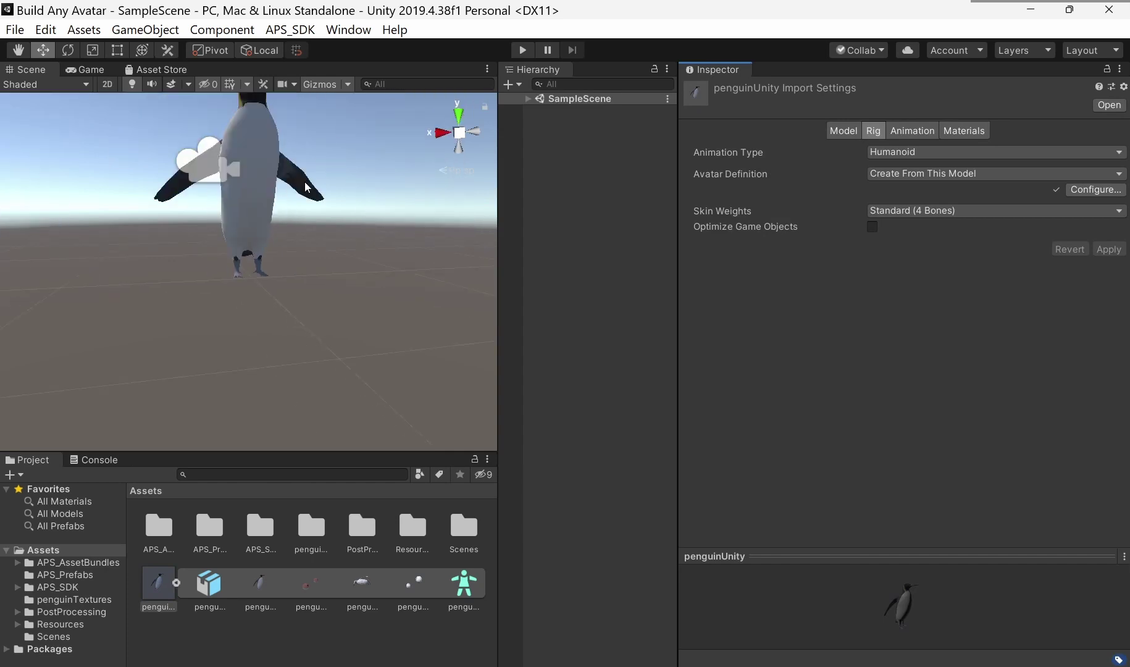
mouse_move(315, 172)
middle_down()
mouse_move(326, 217)
mouse_move(323, 191)
middle_up()
Step: Dock the Hierarchy on the left, expand SampleScene, penguinUnity and penguinArmature, and select penguinUnity
drag(554, 70, 12, 112)
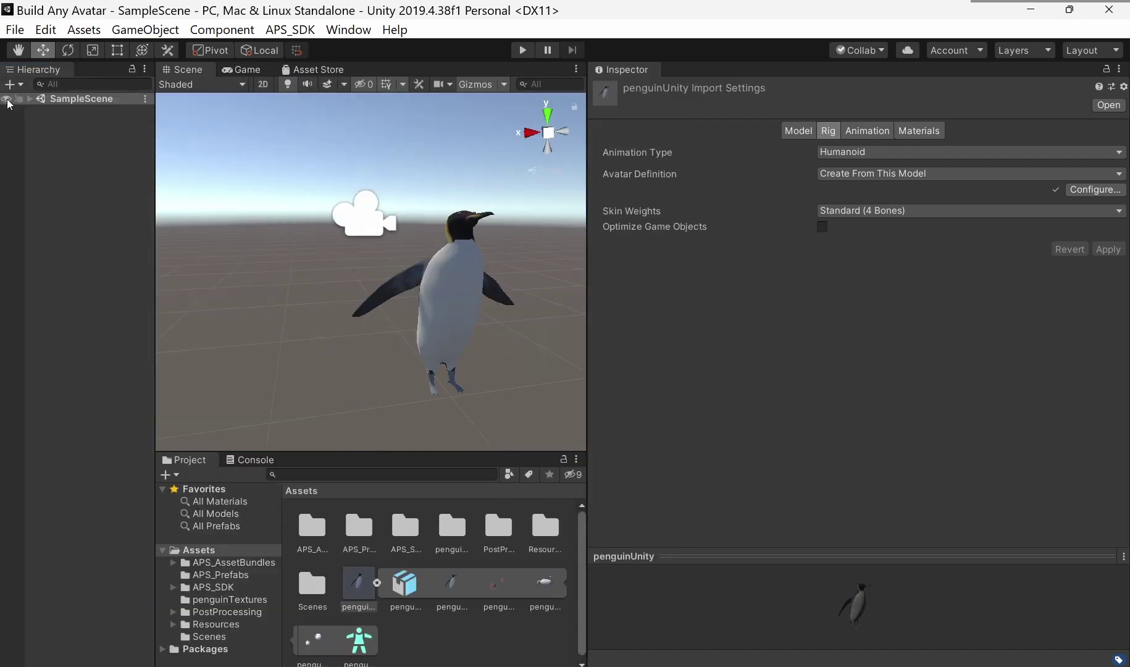
click(29, 98)
click(39, 135)
click(51, 148)
drag(589, 282, 696, 284)
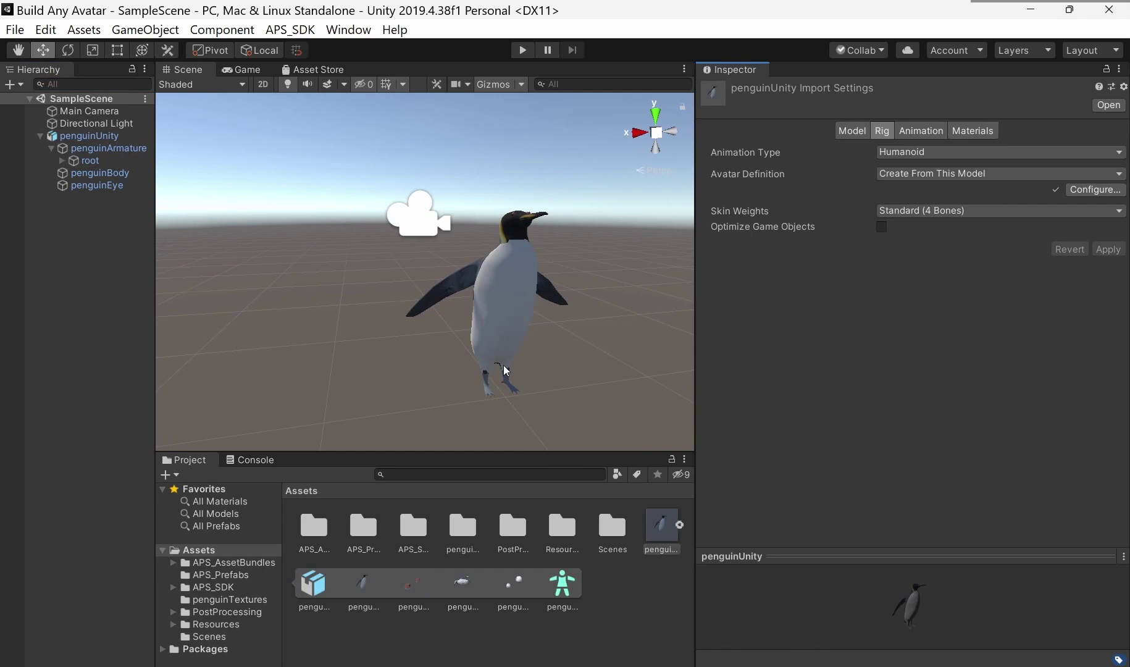
middle_drag(600, 338, 537, 321)
click(86, 136)
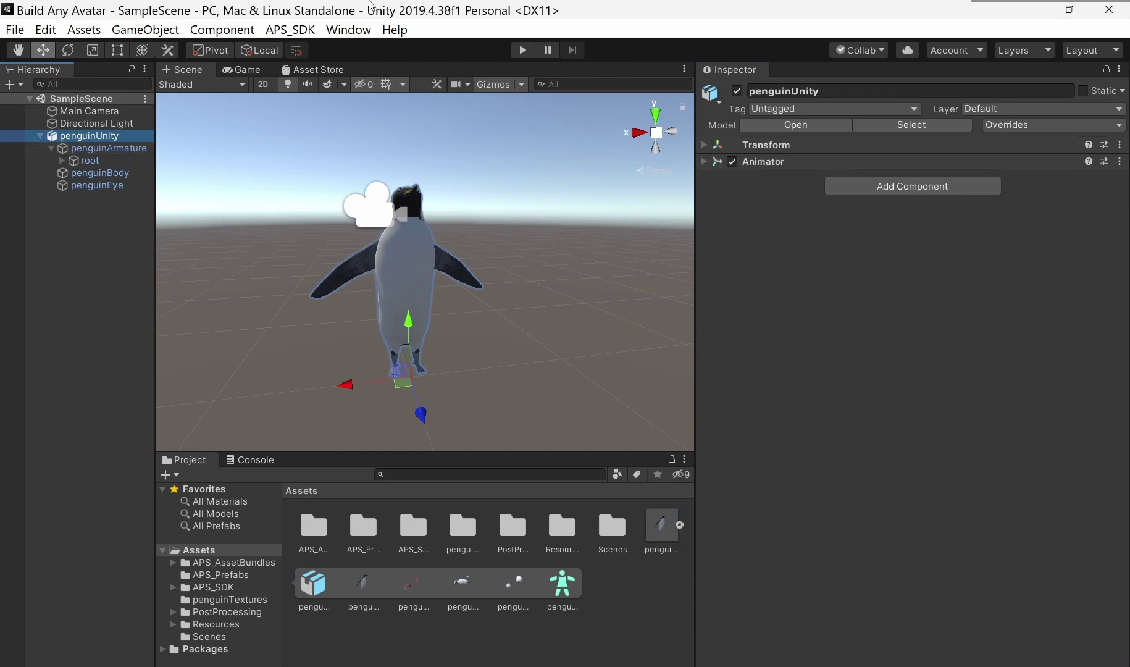
Step: Add a New APS_SDK (avatar) component to penguinUnity and build the avatar from its FBX
click(308, 32)
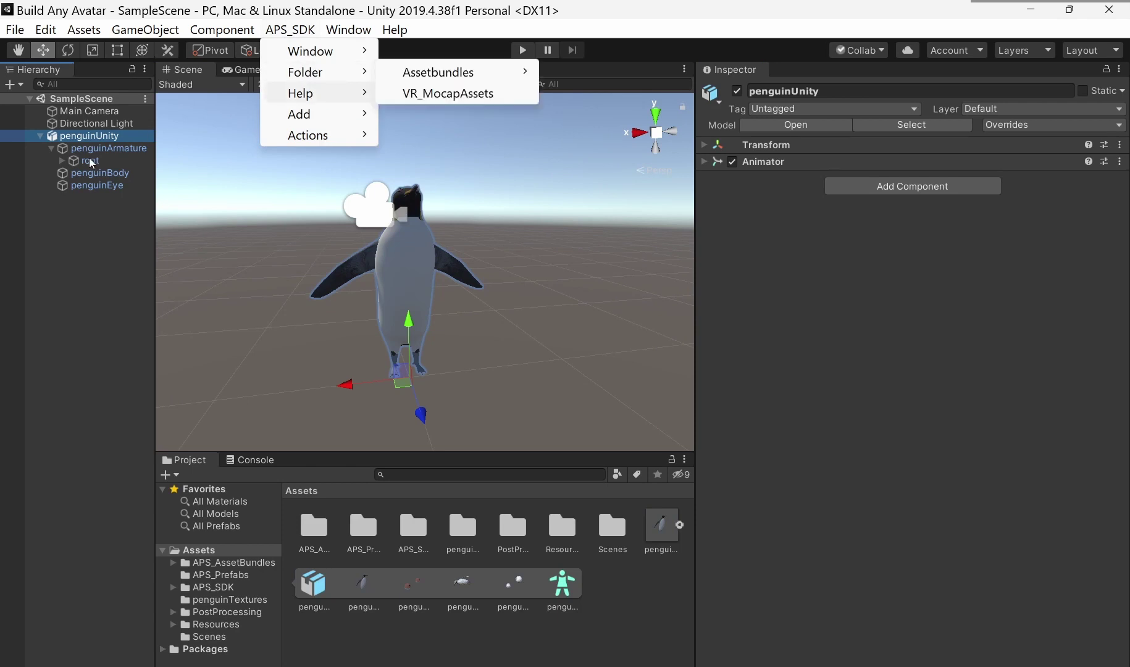
click(107, 141)
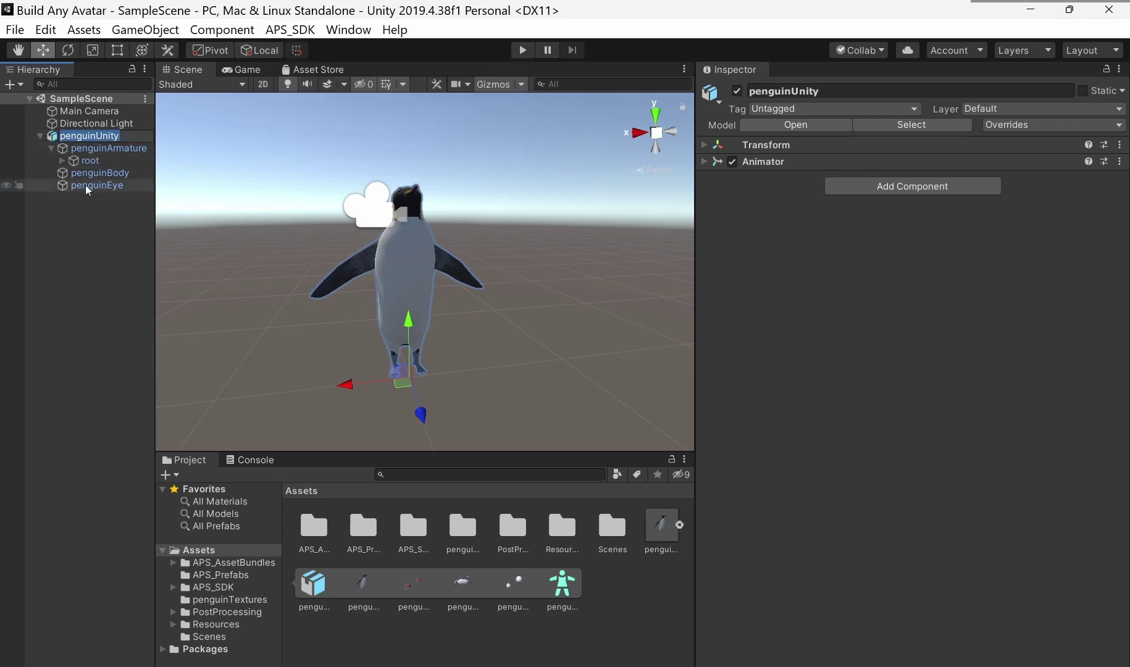
click(67, 205)
click(89, 136)
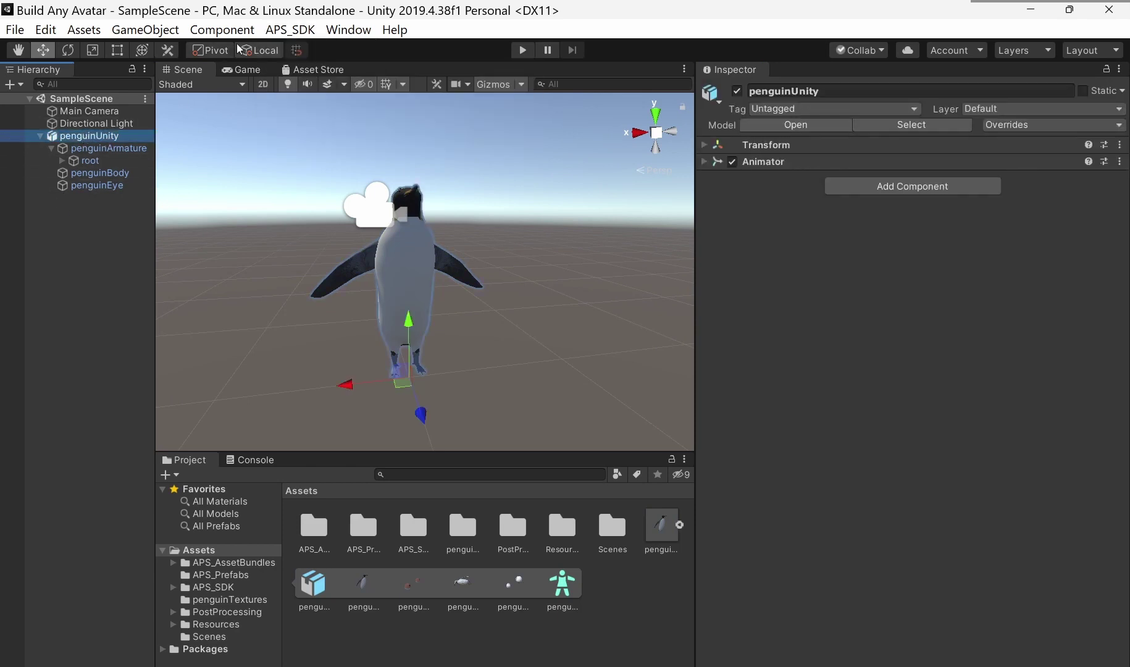
click(271, 30)
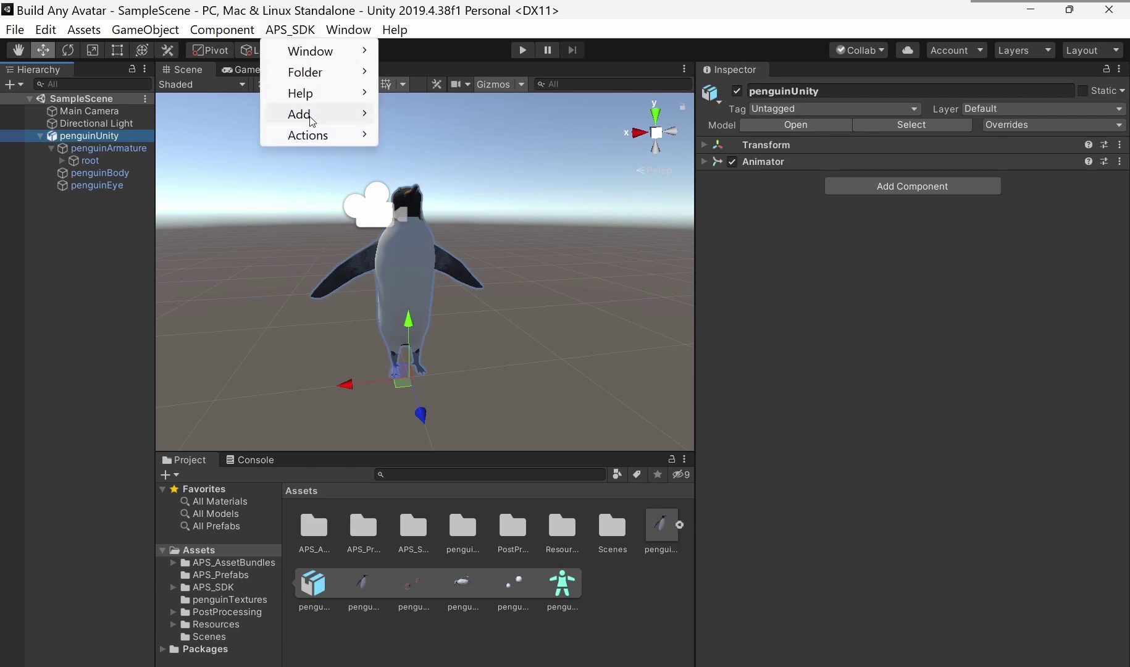
mouse_move(314, 118)
mouse_move(432, 114)
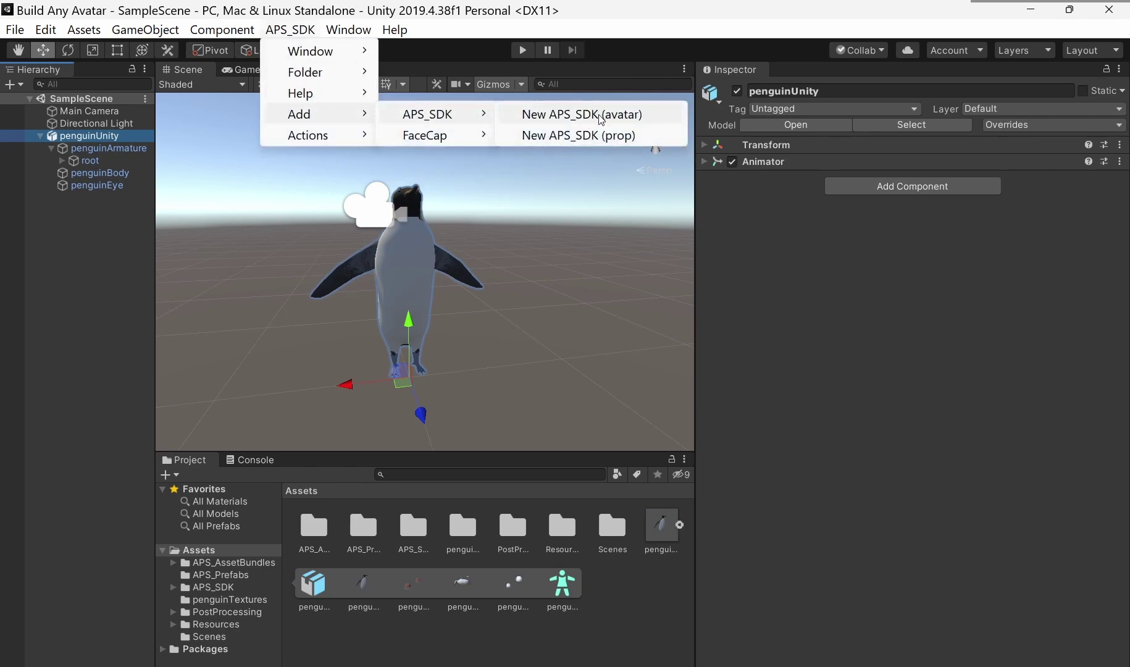
click(624, 115)
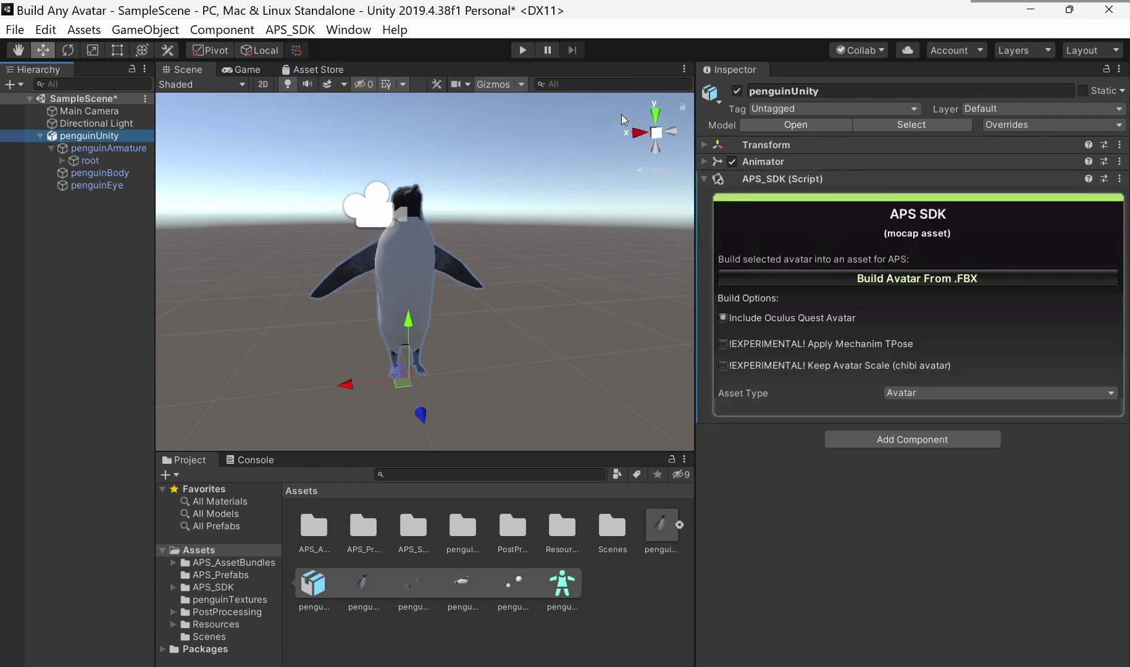
click(942, 285)
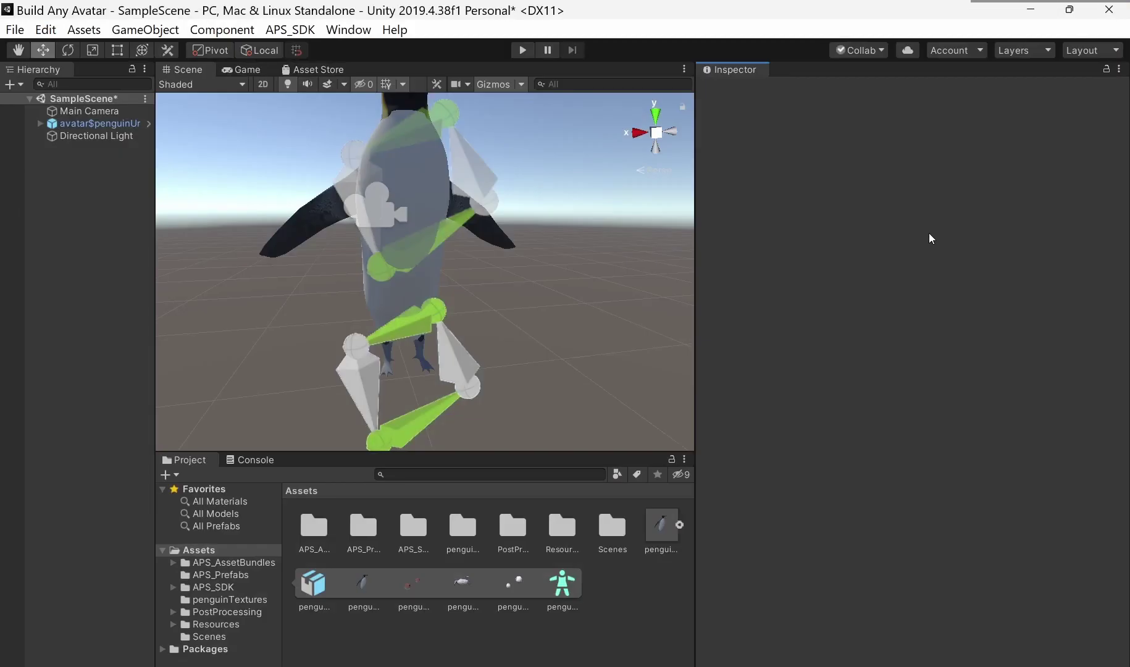
Step: Select the penguin avatar and add an HMD Eye Target Helper
click(1109, 11)
scroll(554, 300, down, 4)
middle_drag(443, 309, 506, 369)
scroll(508, 333, up, 4)
click(506, 331)
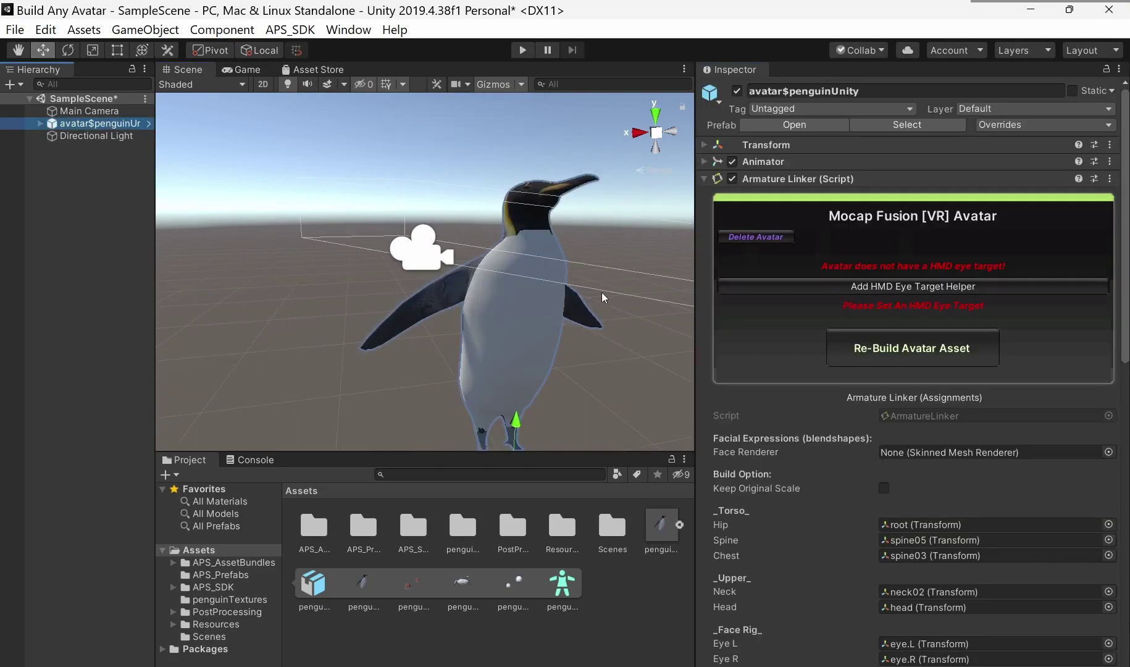
middle_drag(603, 298, 472, 286)
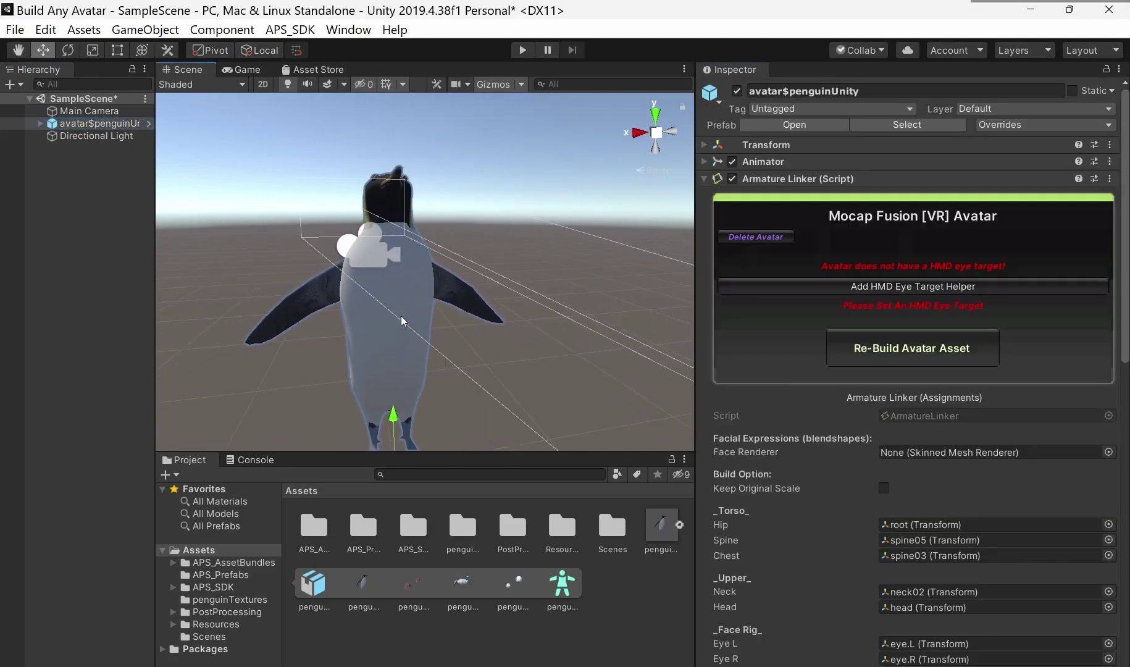
scroll(410, 318, down, 3)
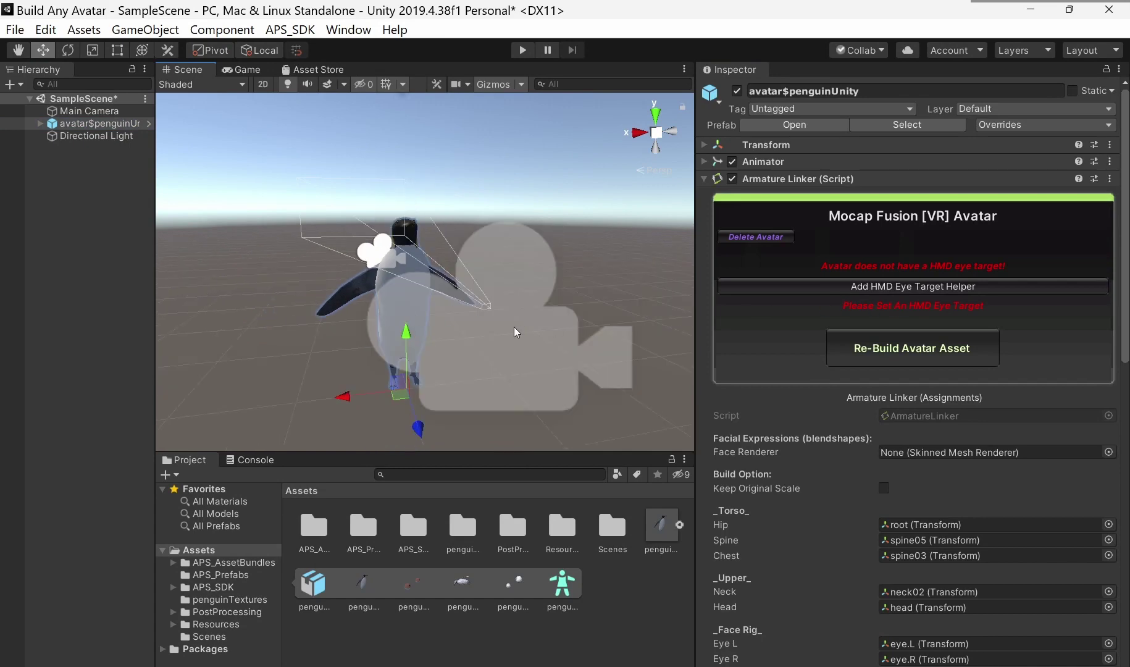
scroll(516, 331, up, 3)
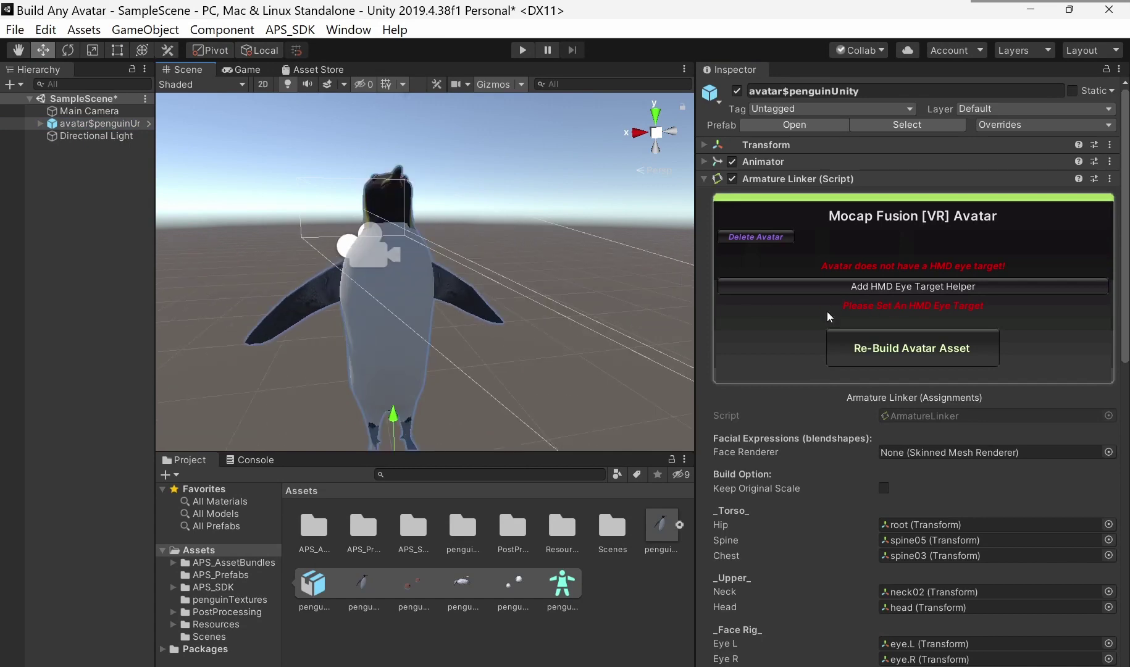
click(901, 287)
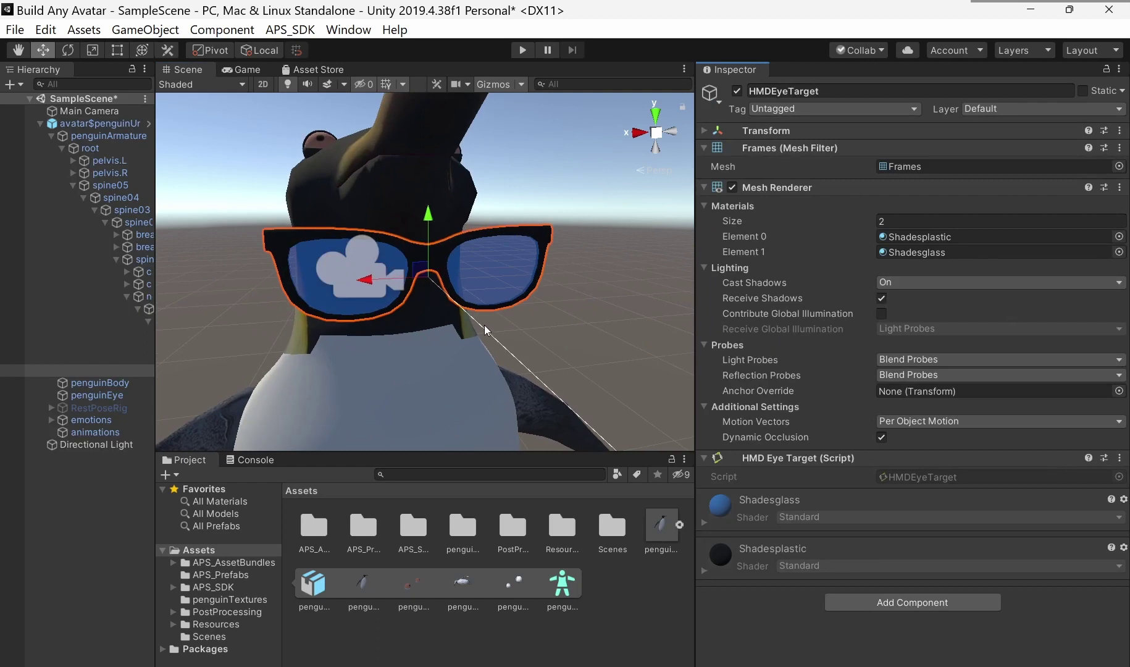
Step: Move the sunglasses up and forward to sit at the front of the head by the beak
scroll(469, 325, down, 5)
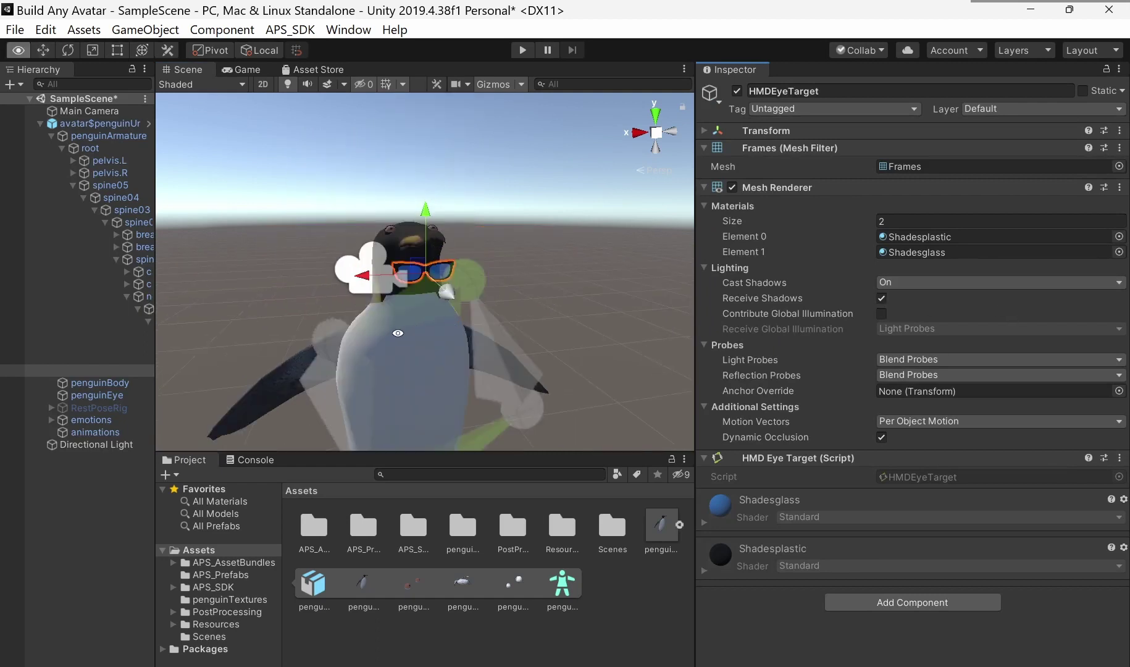
alt+drag(398, 333, 586, 329)
drag(430, 220, 431, 184)
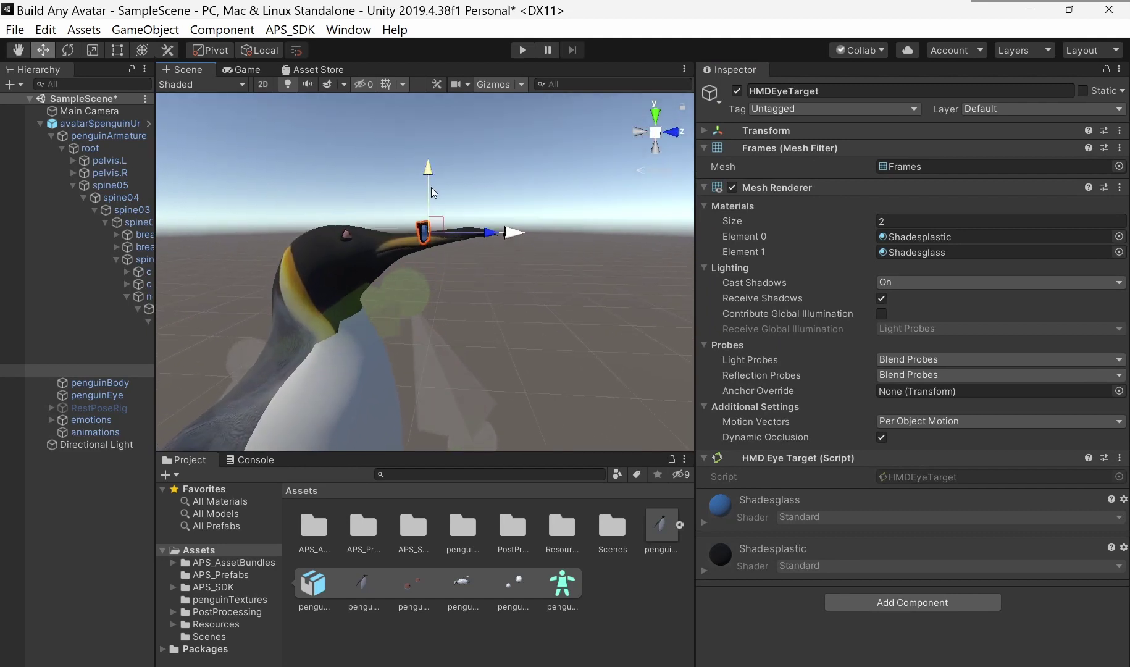
drag(489, 237, 437, 309)
middle_drag(436, 309, 512, 303)
drag(513, 231, 541, 235)
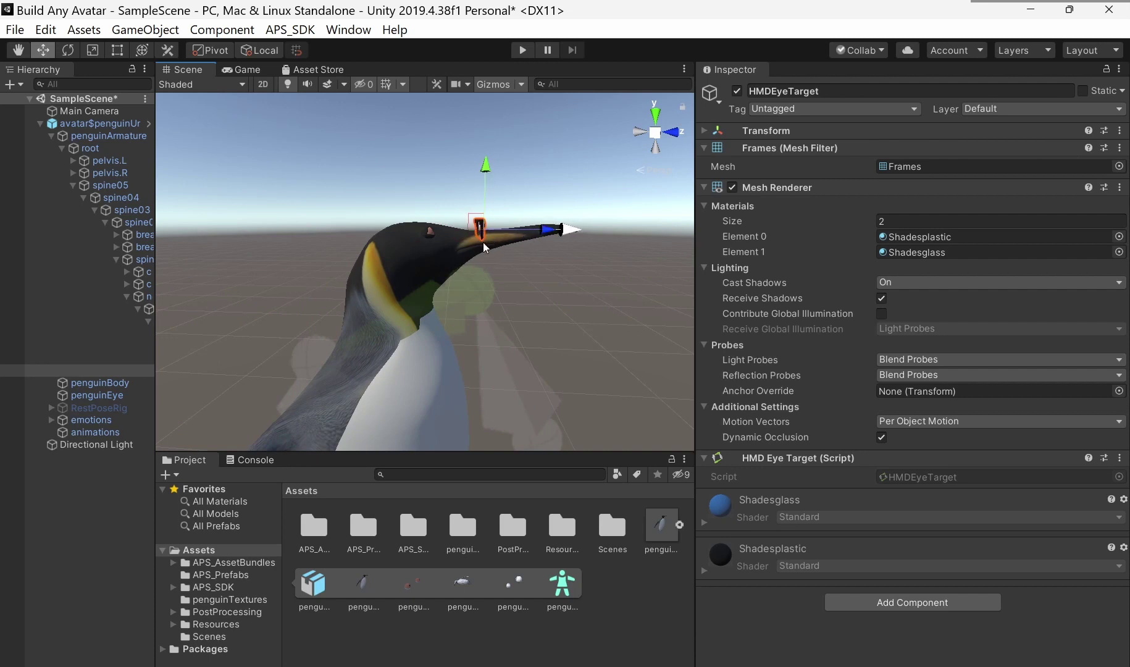
scroll(454, 276, down, 3)
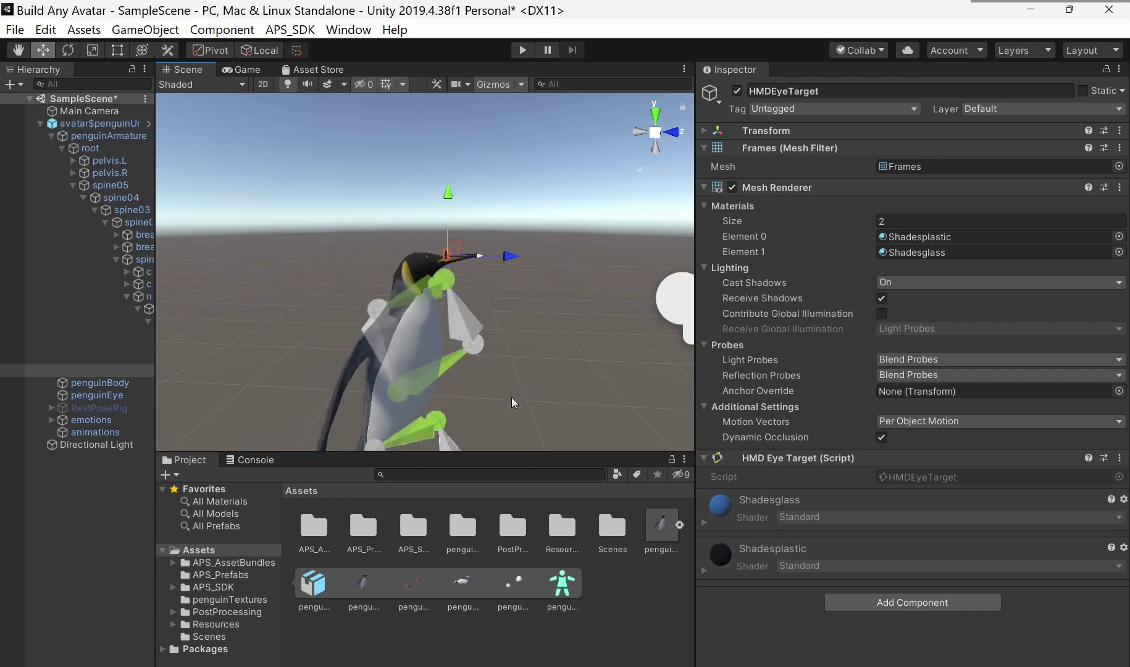
scroll(238, 315, down, 3)
Step: Test the scene in play mode, stop it, and select avatar$penguinUnity
click(236, 311)
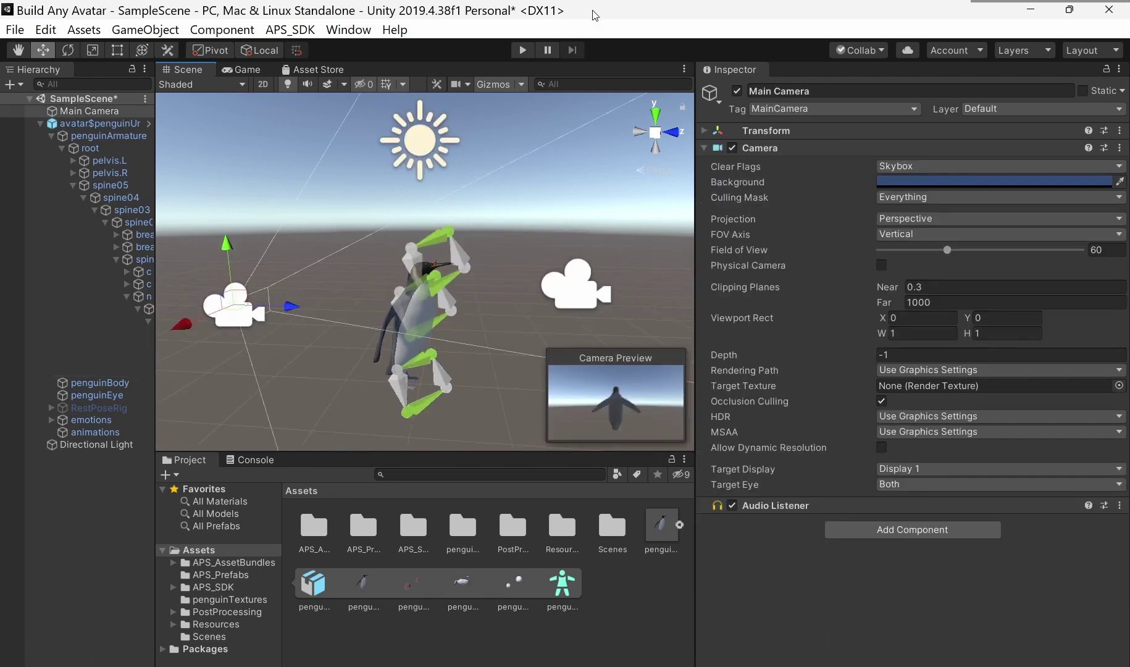
click(530, 53)
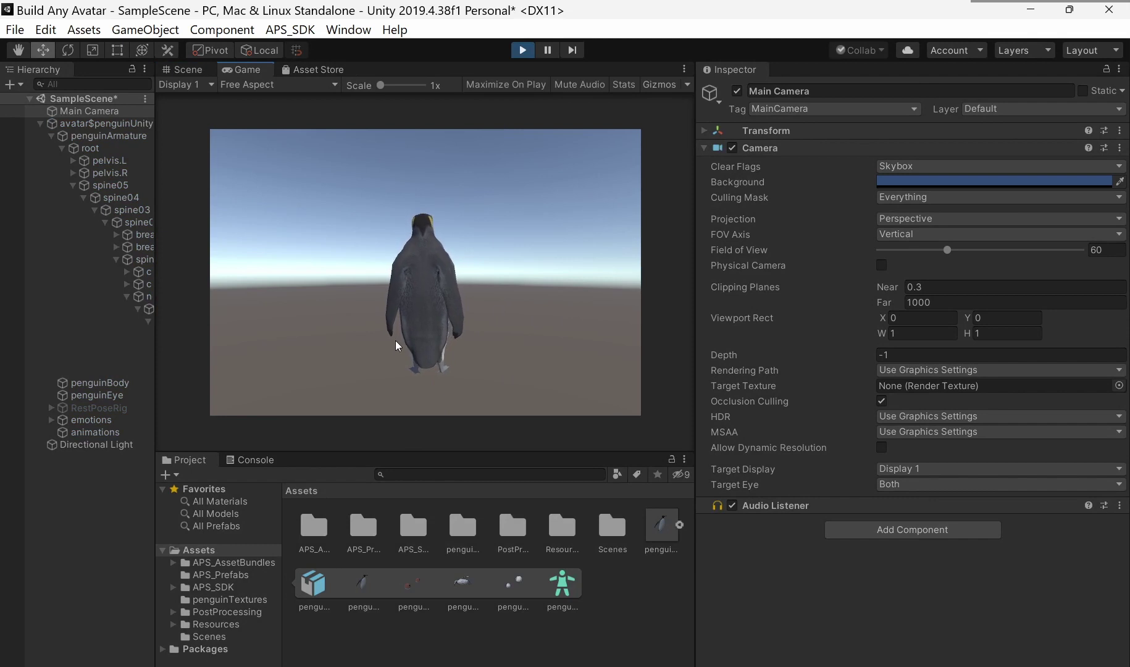
click(522, 50)
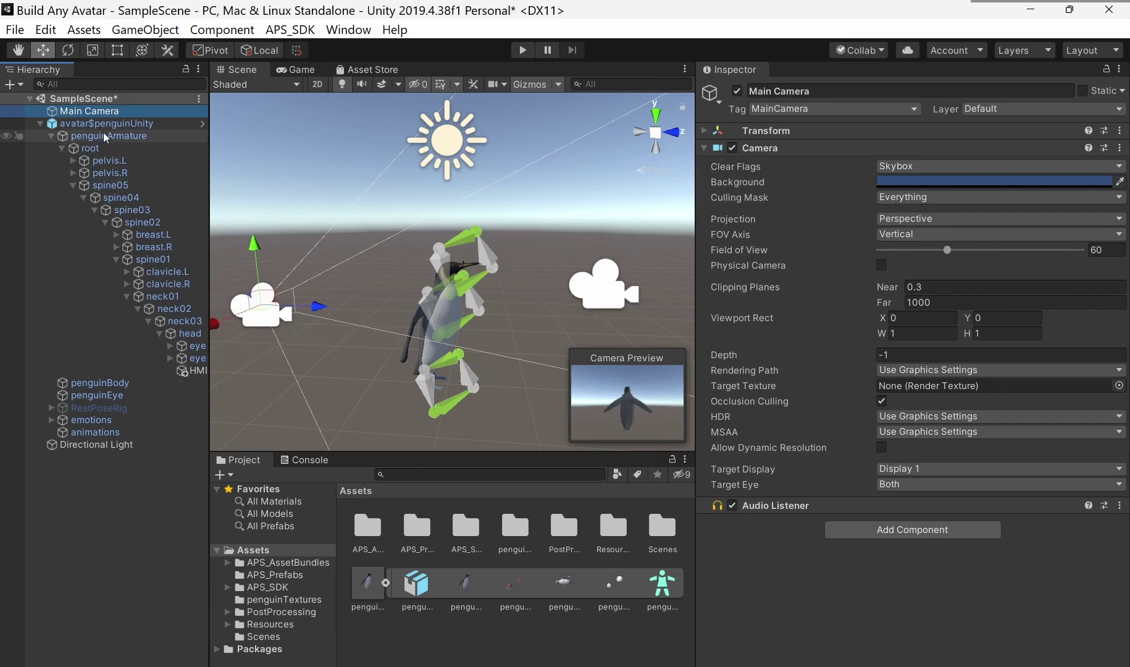
click(106, 124)
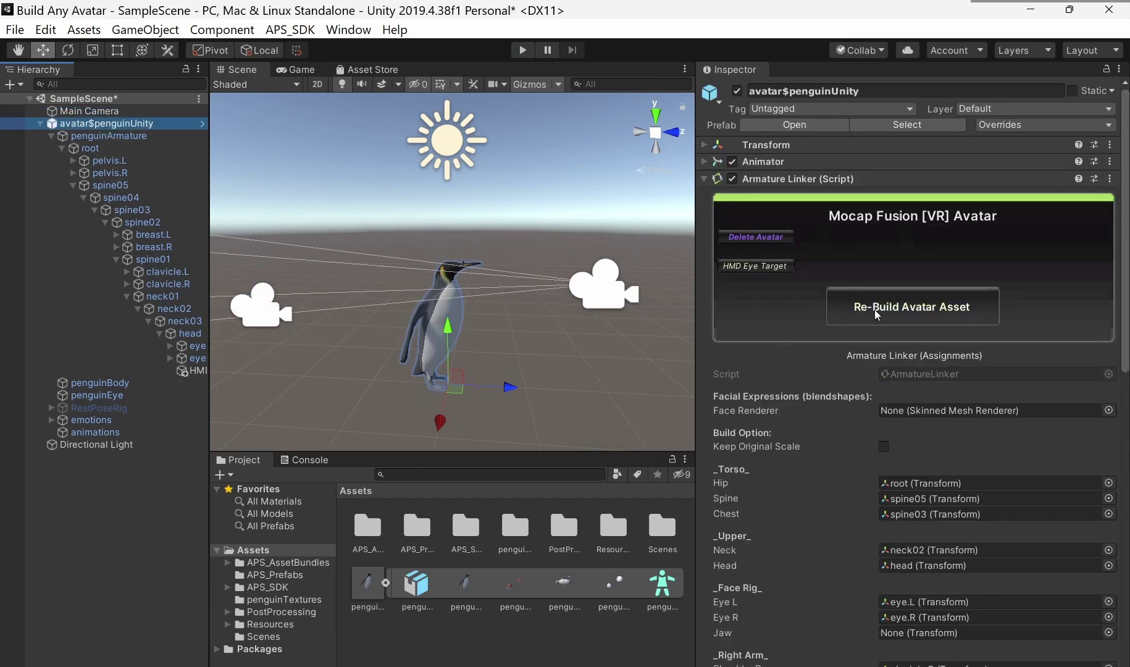
Step: On penguinBody, try the CheekPuff, JawOpen and eye blink blend shape sliders
scroll(876, 314, down, 3)
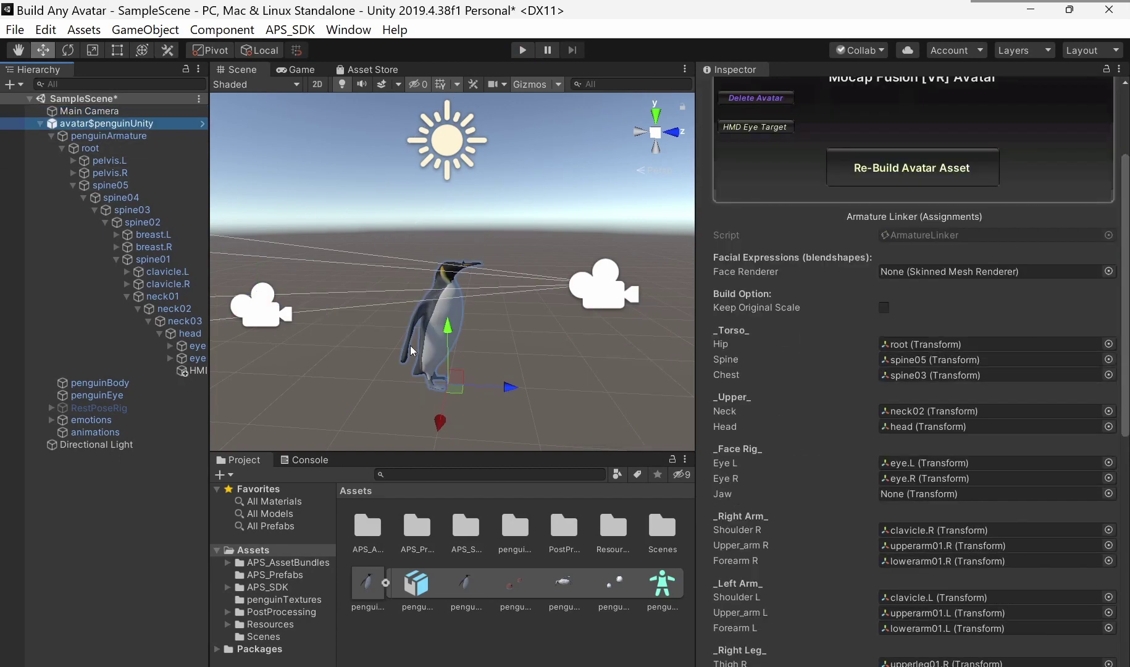
scroll(410, 351, up, 5)
click(469, 351)
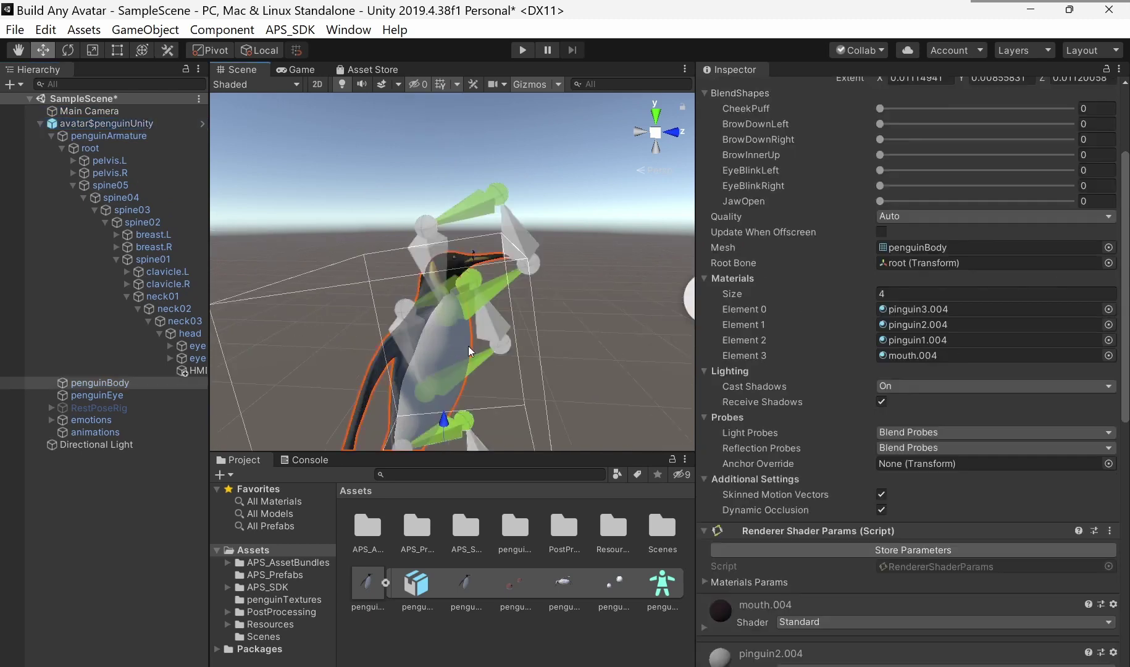
scroll(946, 337, up, 3)
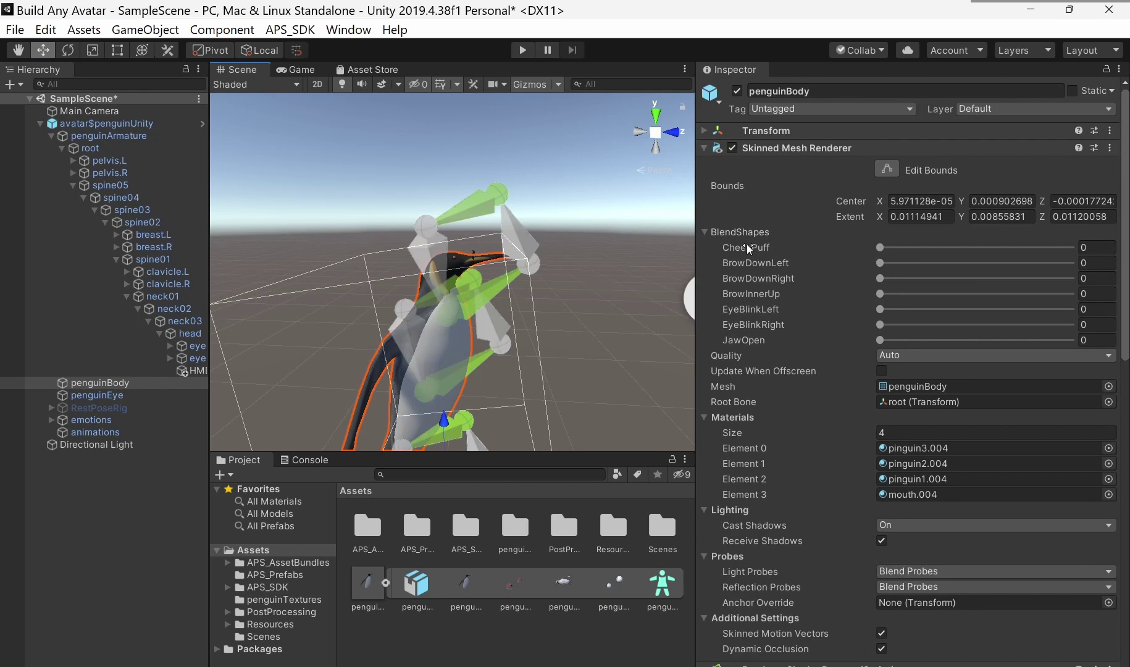
scroll(625, 282, up, 5)
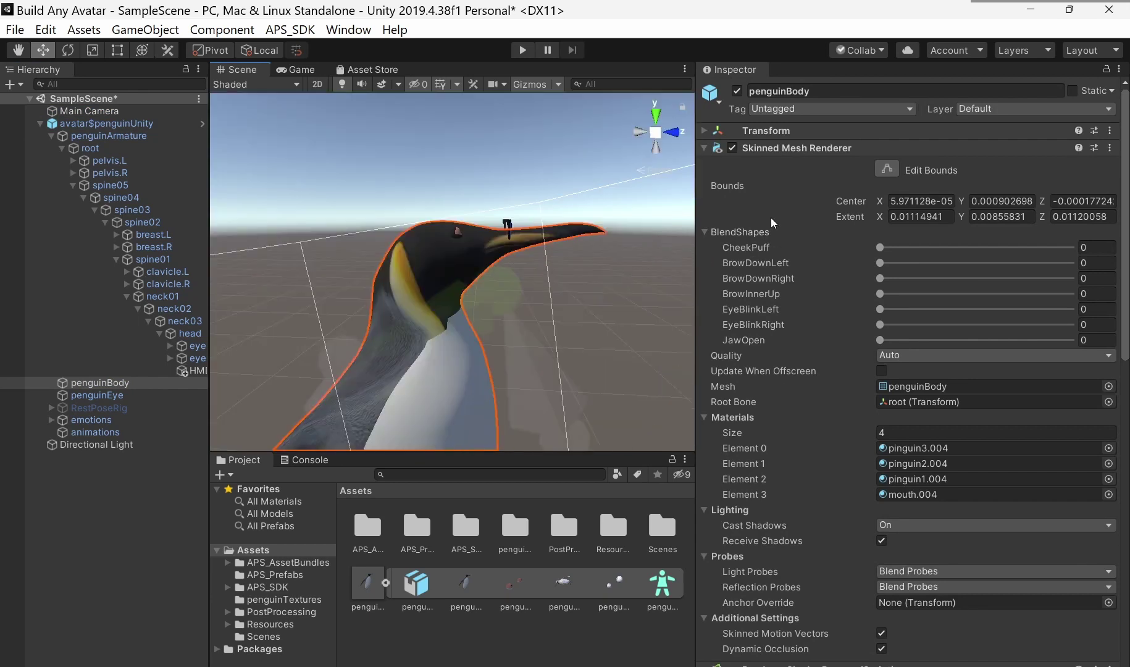
mouse_move(881, 250)
mouse_down()
mouse_move(965, 257)
mouse_move(869, 262)
mouse_up()
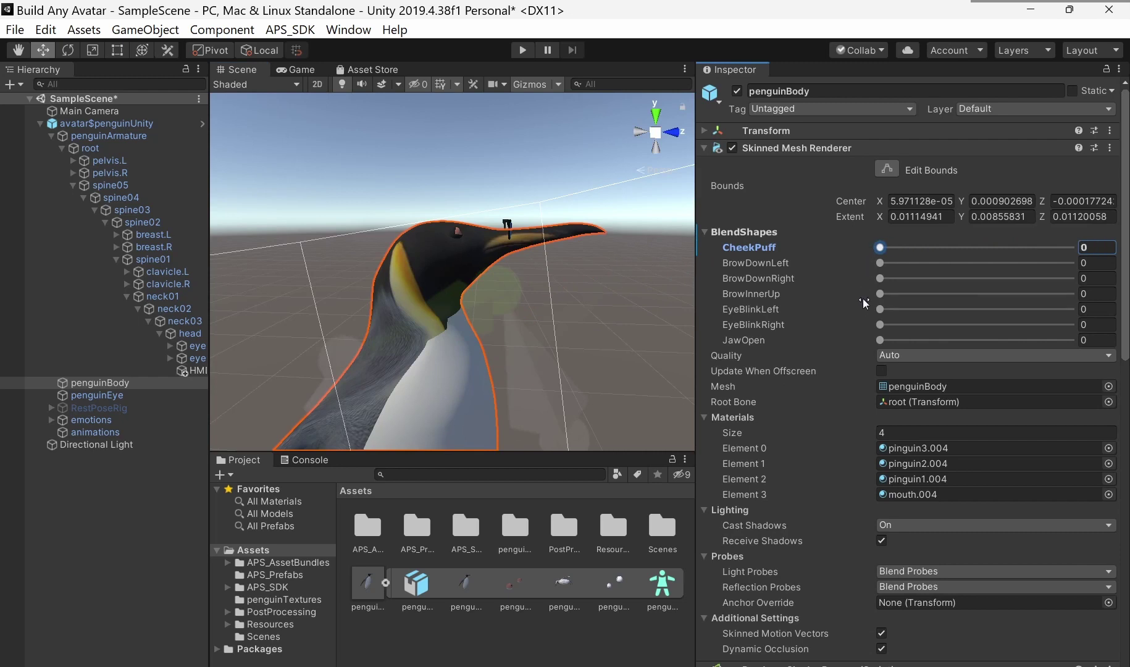
mouse_move(880, 339)
mouse_down()
mouse_move(1016, 311)
mouse_move(880, 310)
mouse_move(1009, 324)
mouse_move(879, 325)
mouse_up()
click(880, 325)
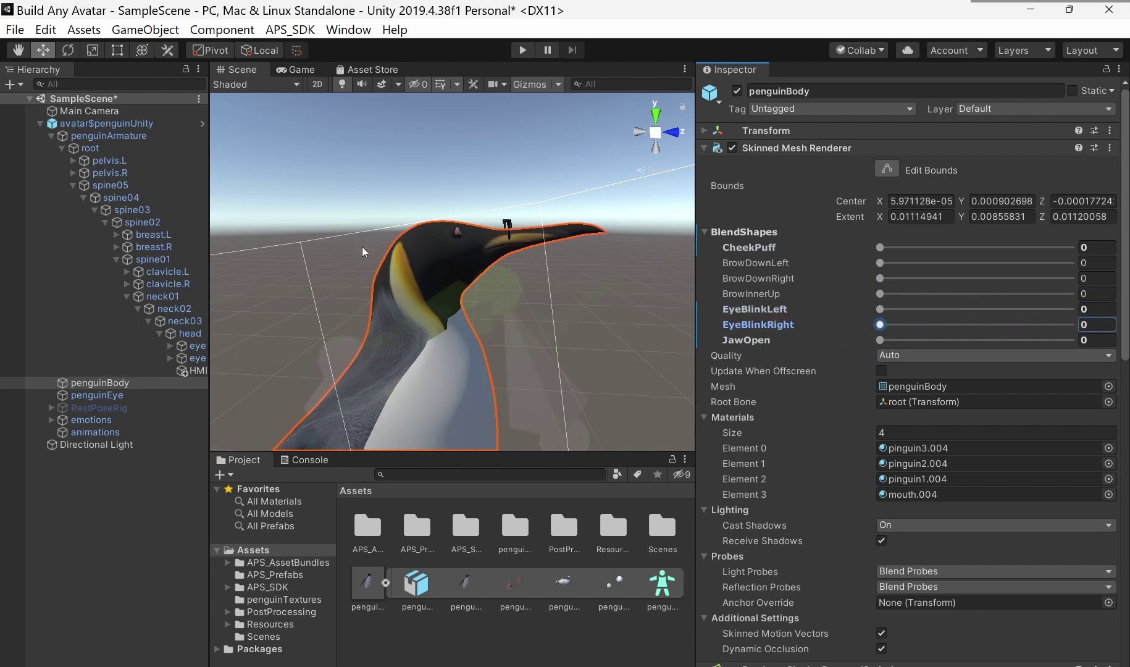
Step: Set penguinBody as the Armature Linker's Face Renderer on the avatar
click(148, 126)
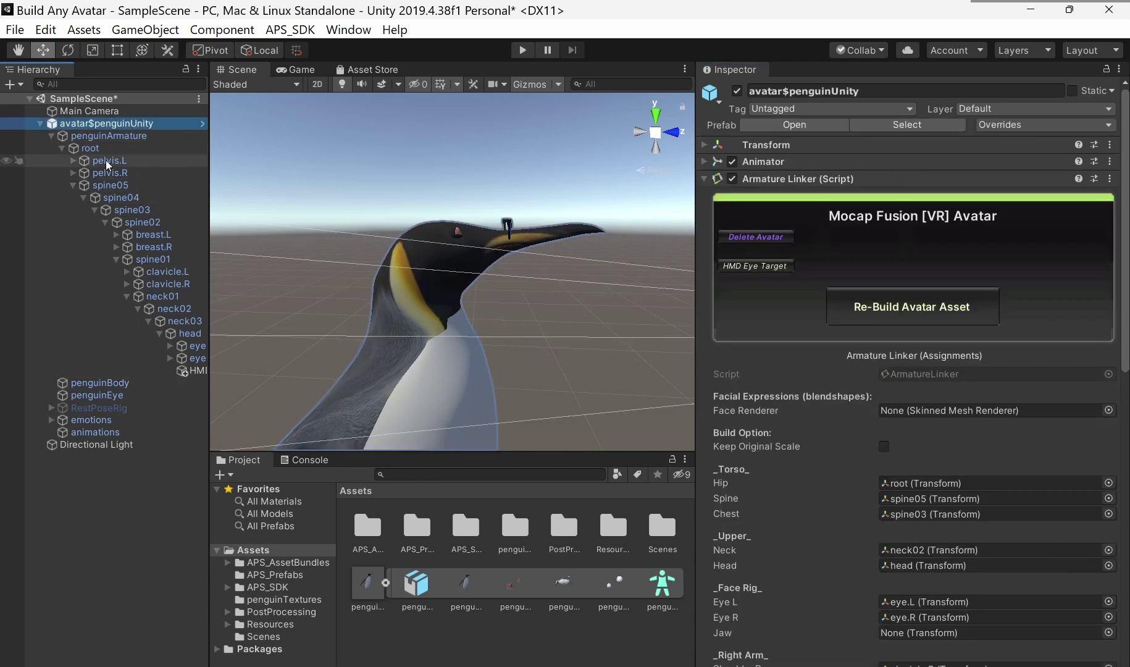
click(62, 148)
click(52, 136)
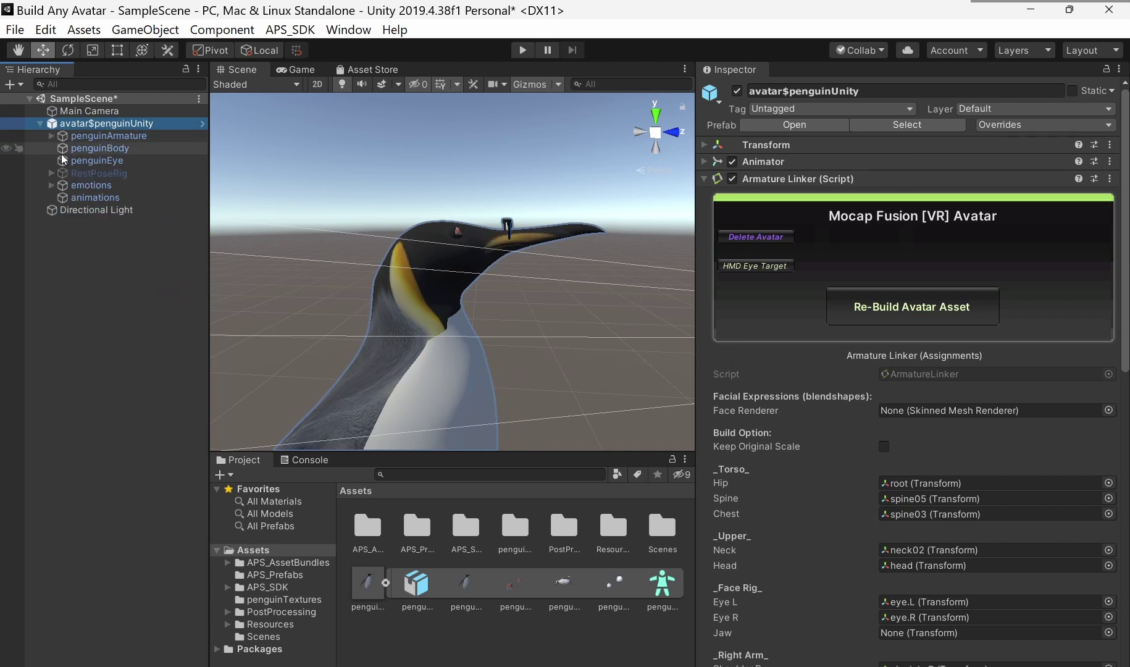
drag(99, 153, 956, 413)
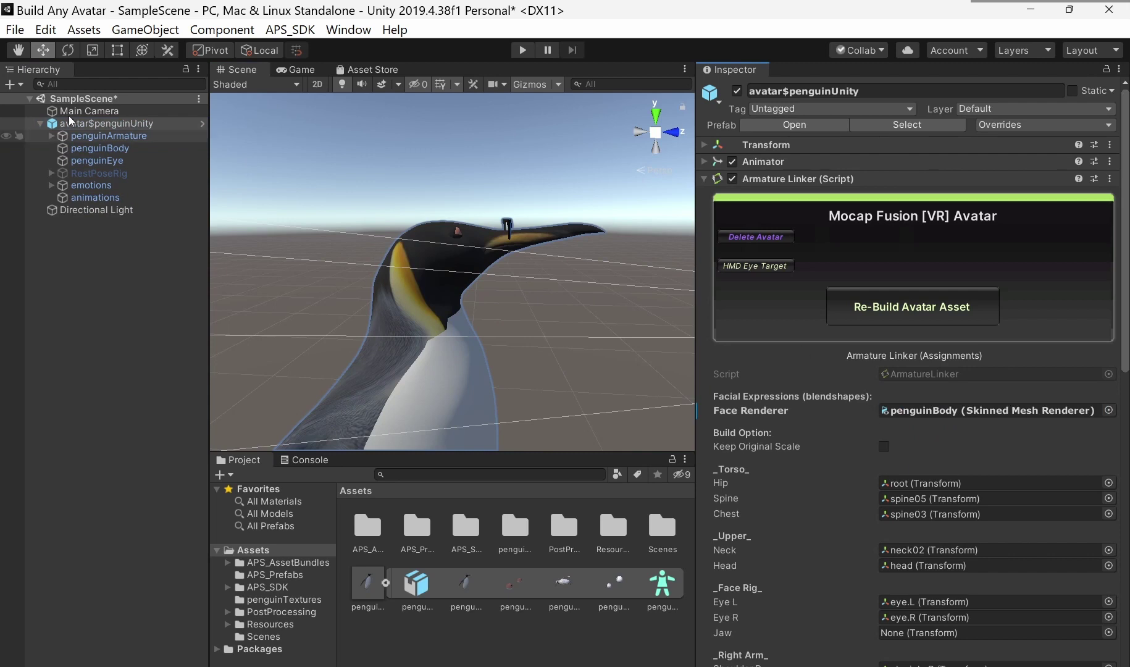
Step: Add a New FacecapLinker to the avatar and auto-map its ARKit blendshapes with Guess Links
click(110, 137)
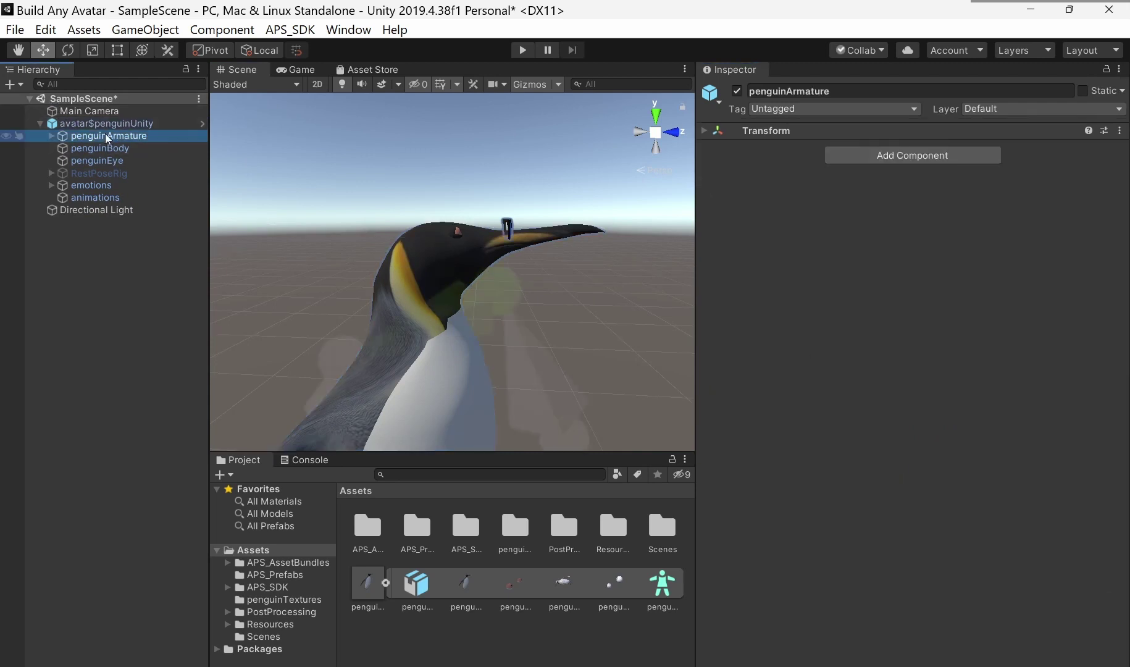
click(106, 123)
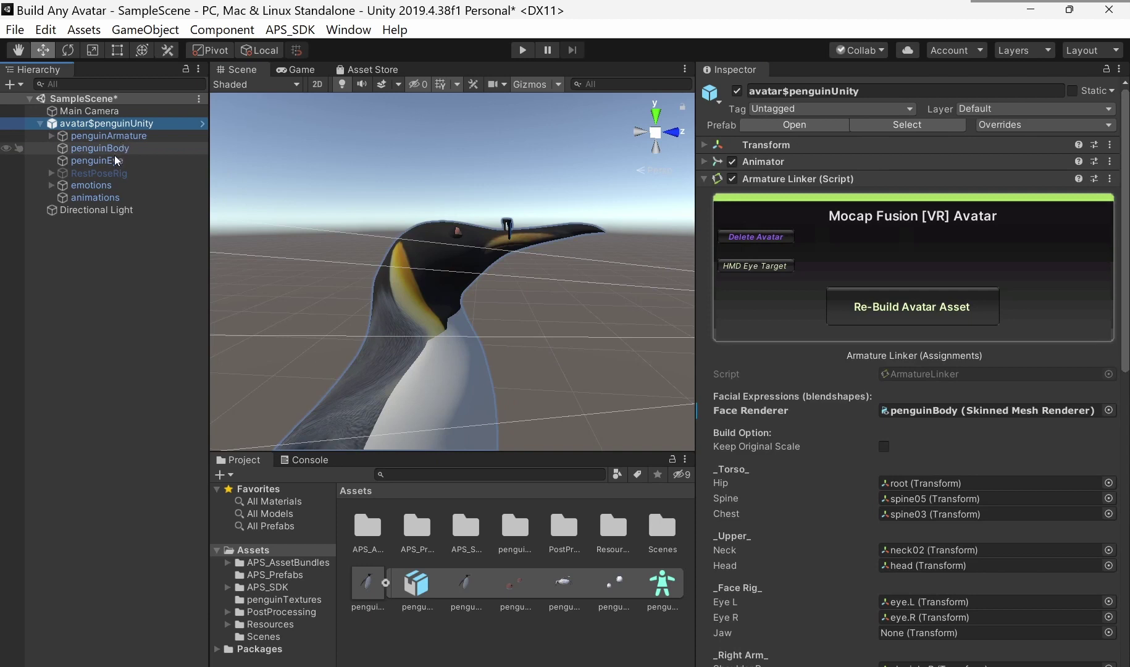
click(291, 30)
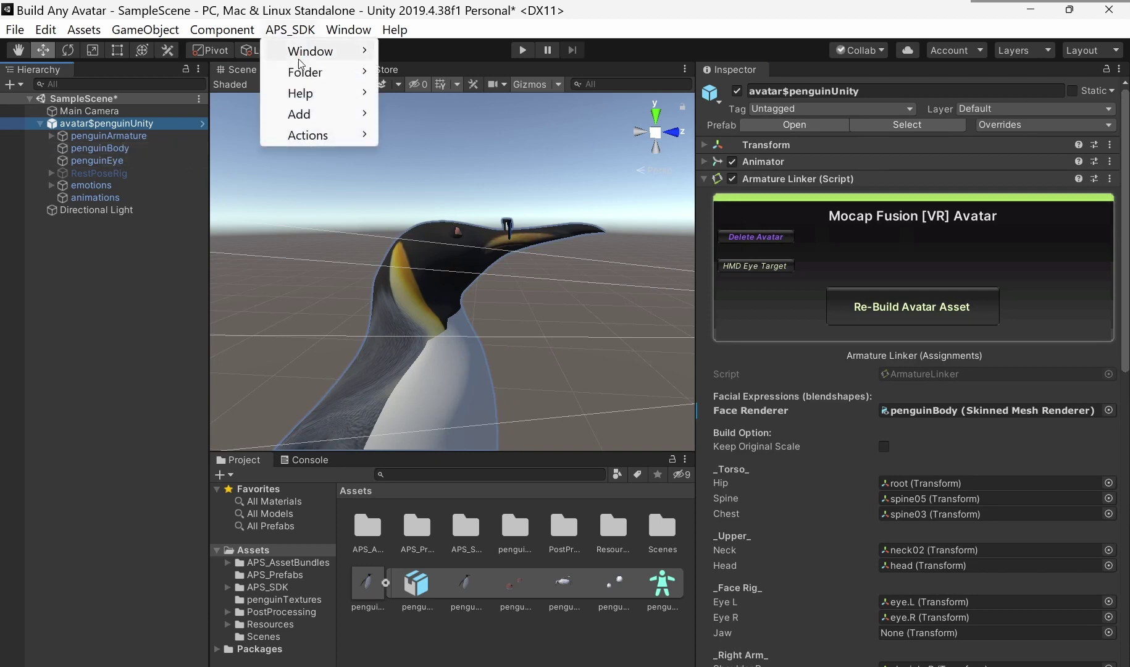
mouse_move(309, 117)
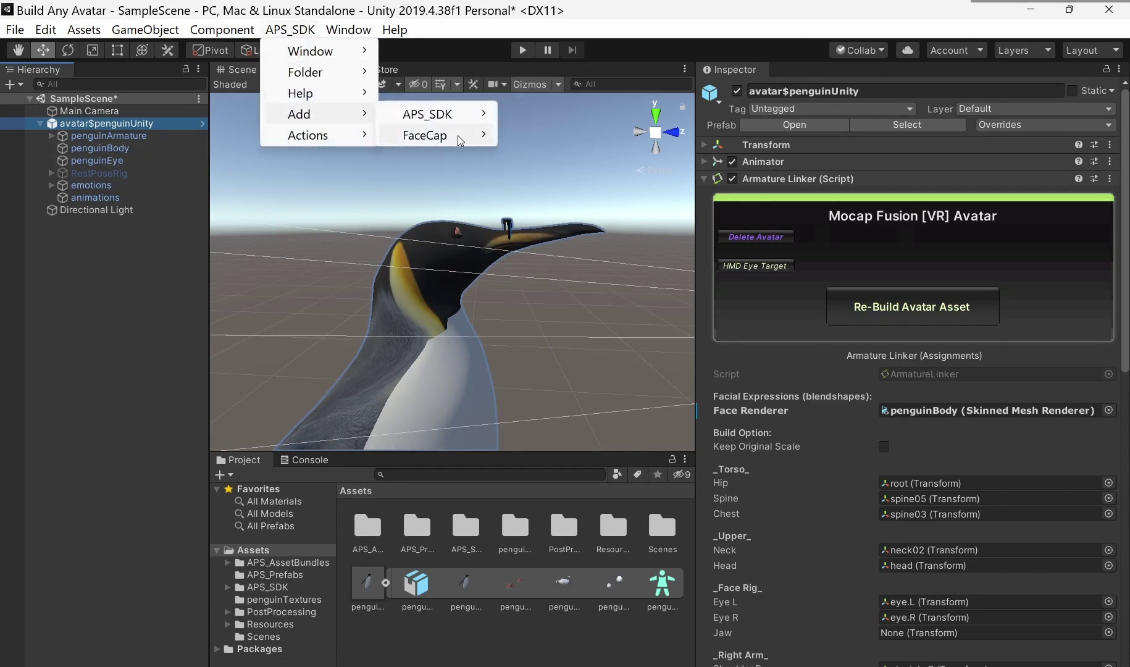
mouse_move(424, 132)
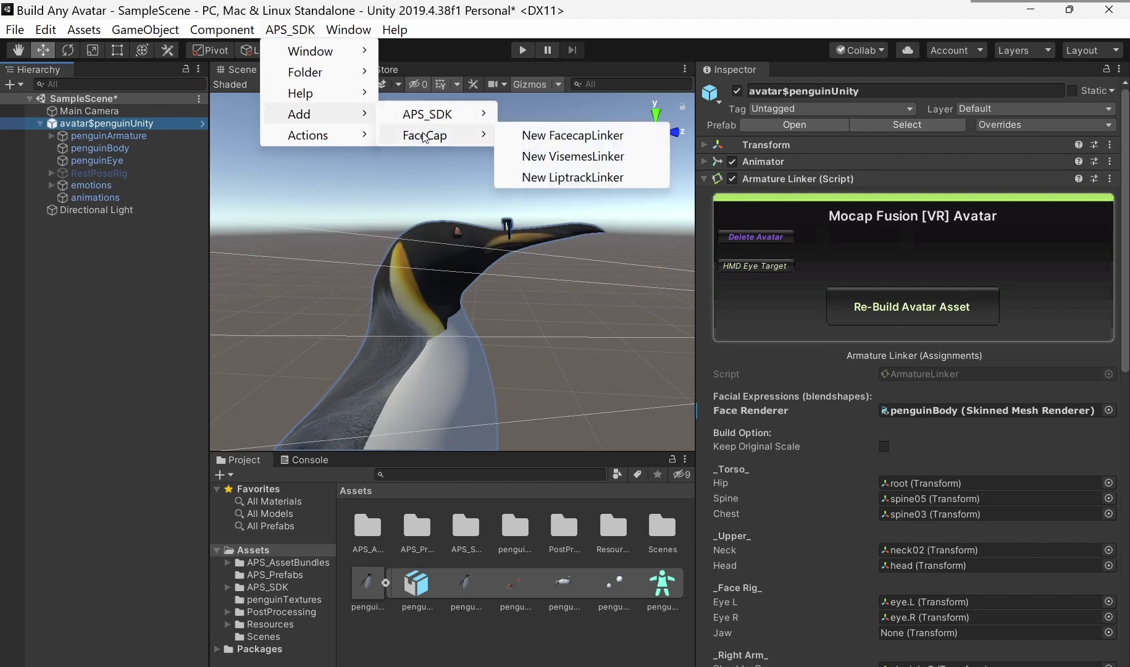
click(581, 140)
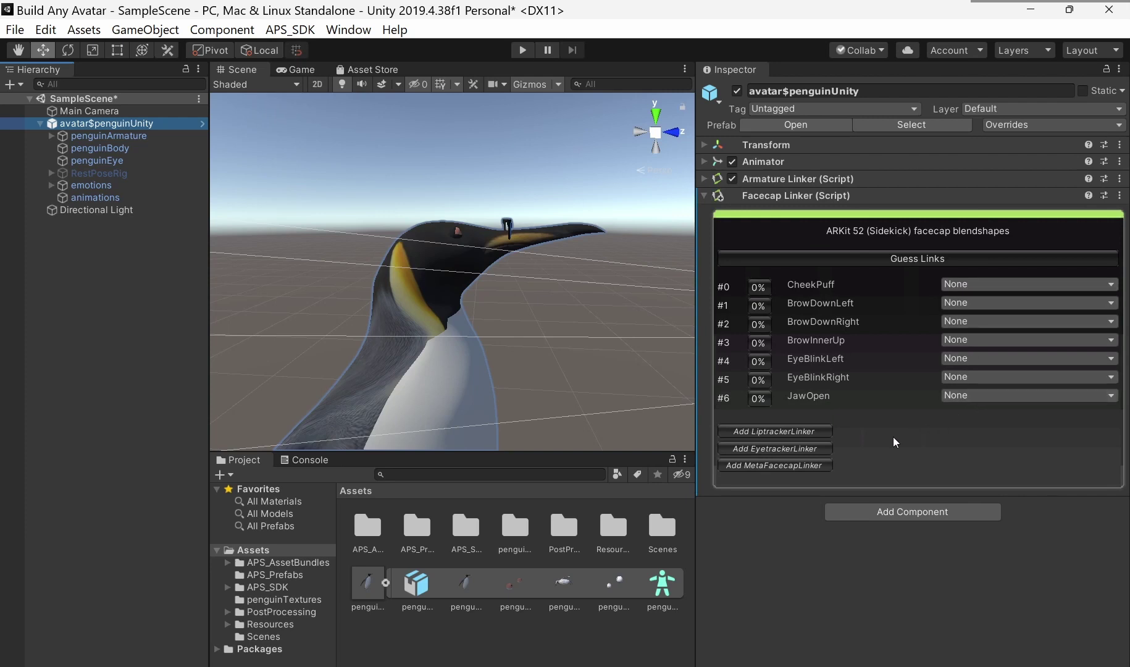
click(922, 260)
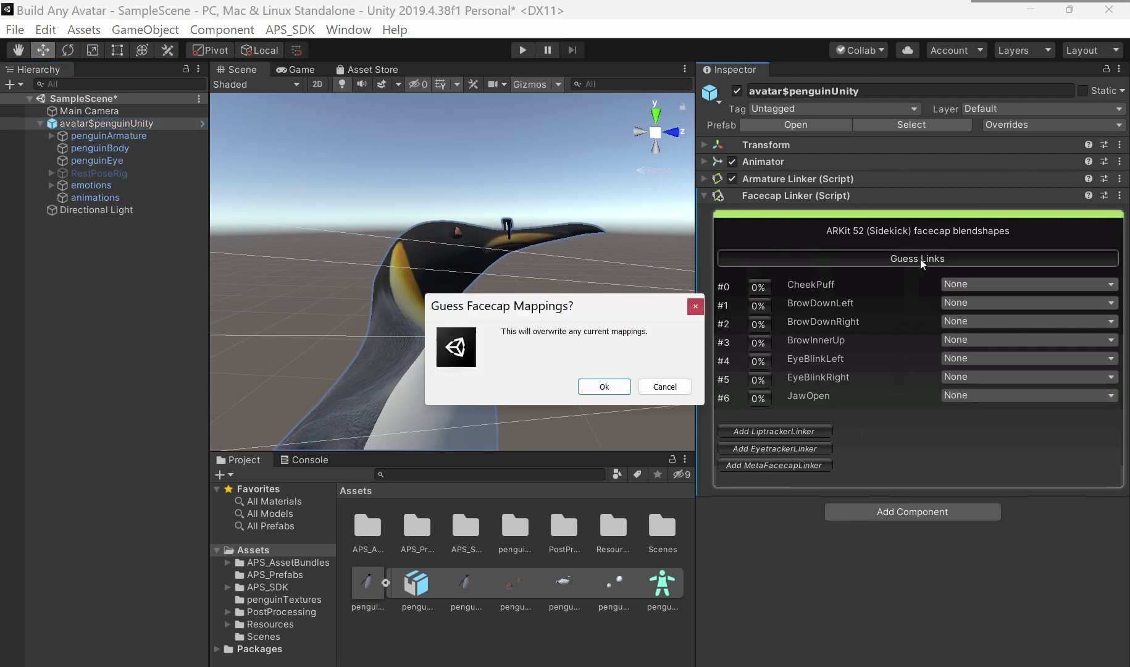
click(603, 387)
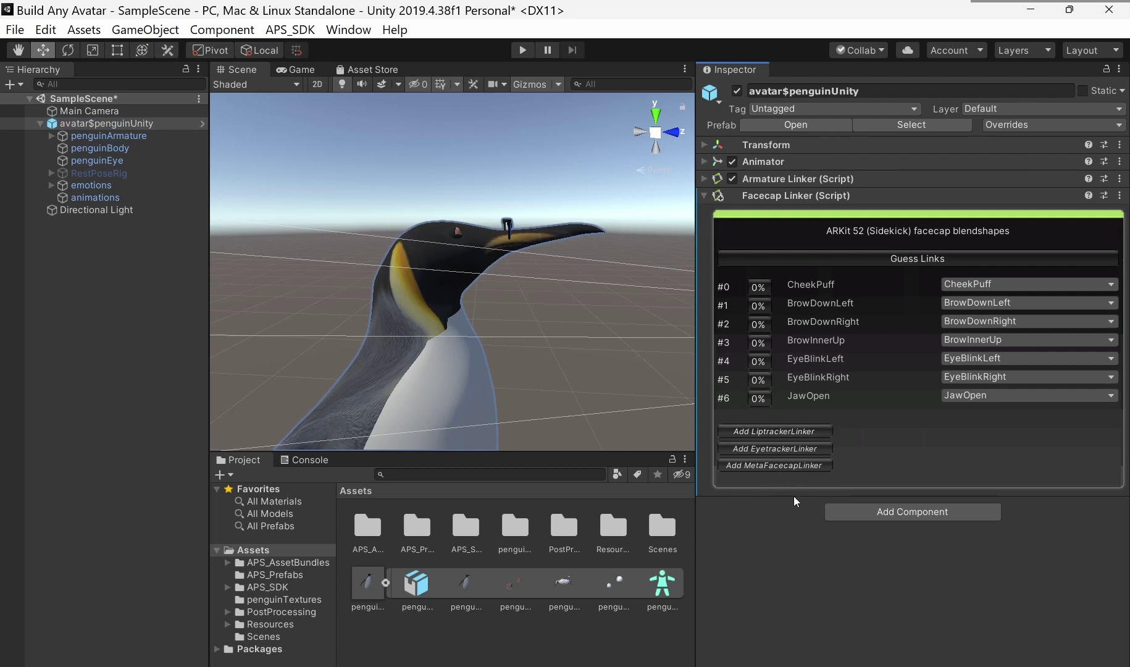
Step: Add a Meta Facecap Linker for Meta Quest Pro blendshapes
click(801, 465)
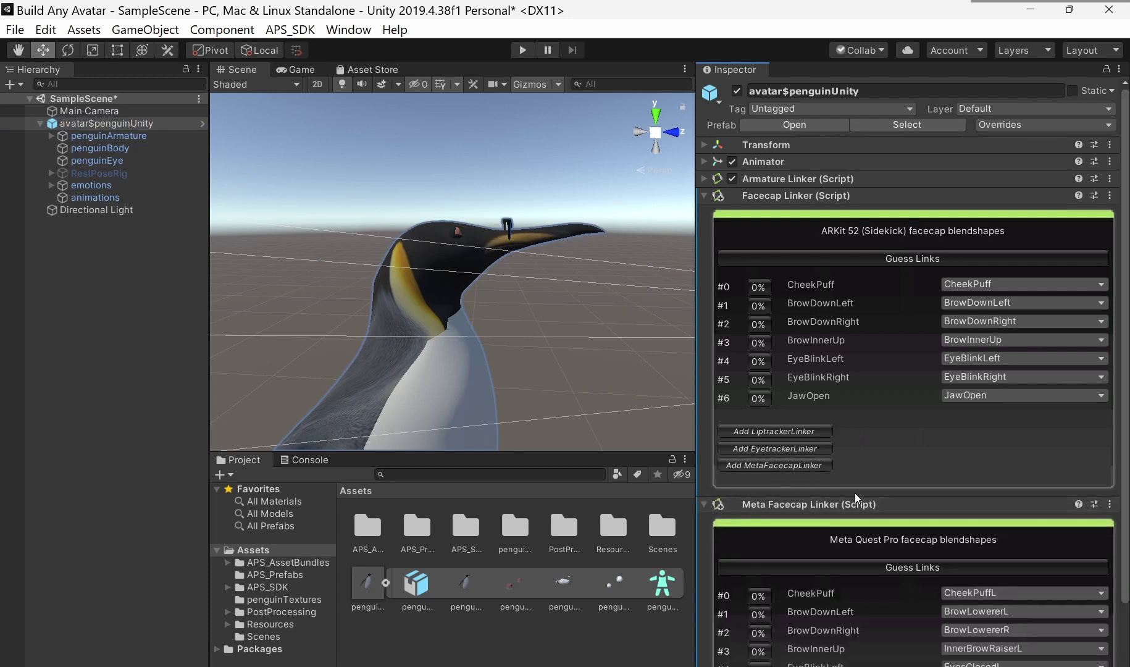
scroll(857, 499, down, 3)
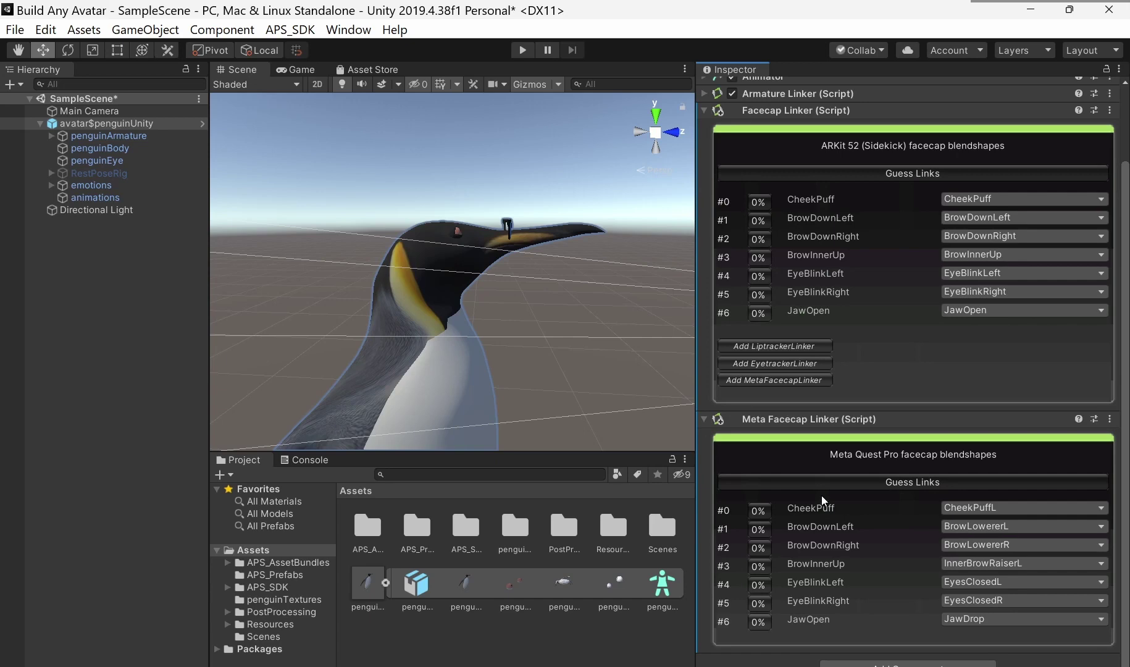
scroll(834, 432, up, 3)
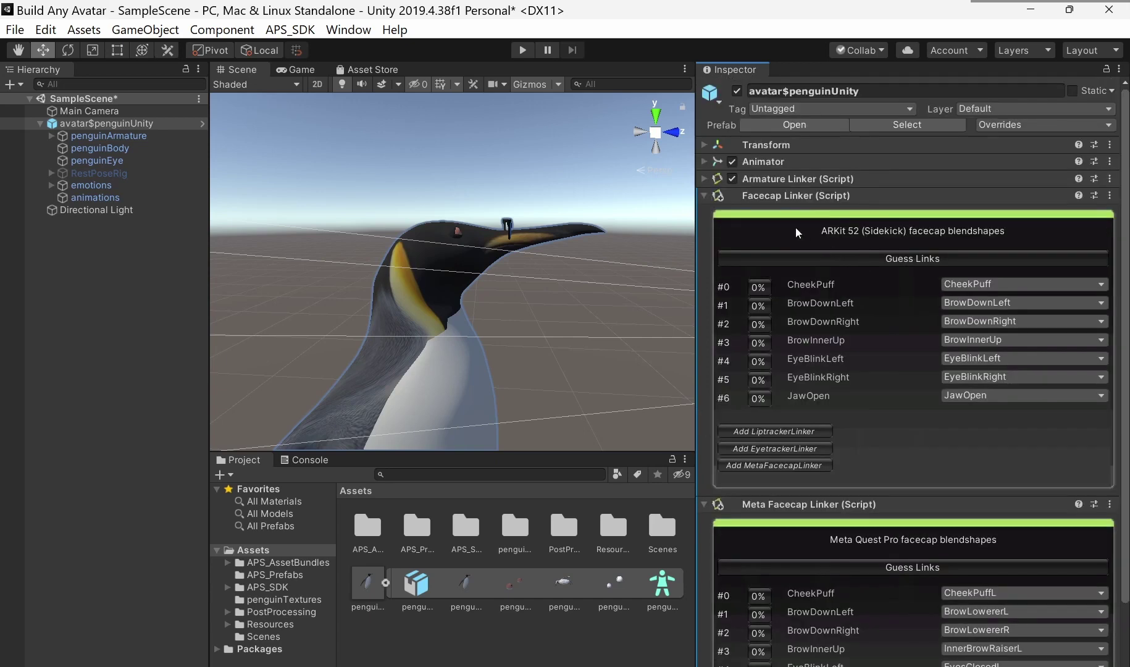
Step: Expand the Animator and Armature Linker components and re-build the penguin avatar asset
click(704, 161)
click(704, 305)
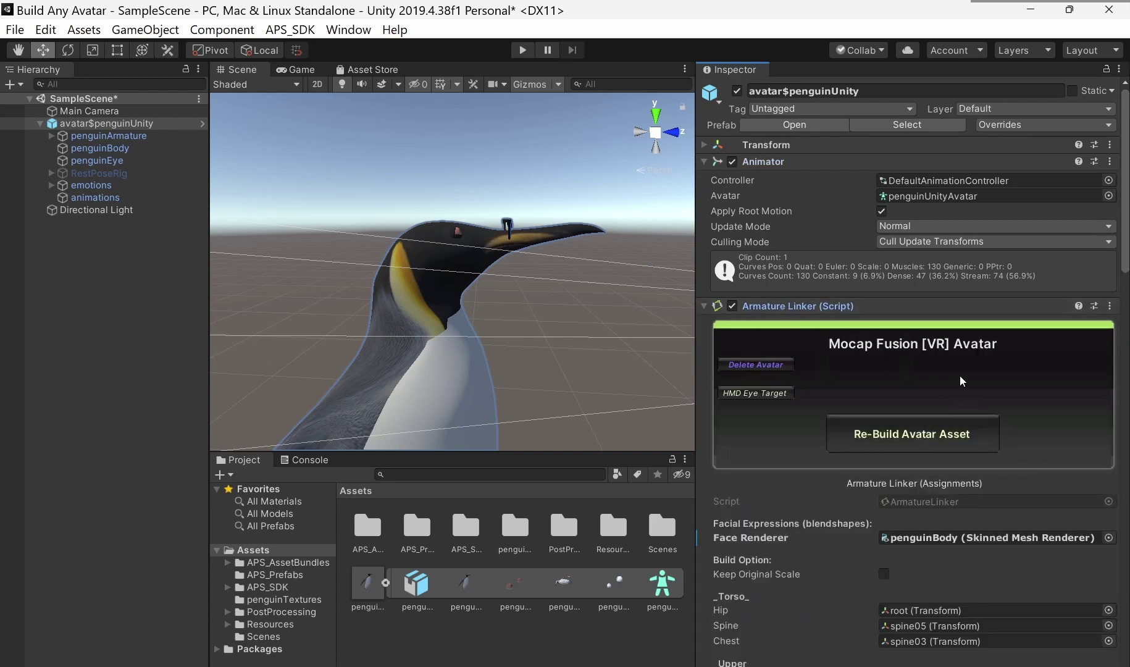
scroll(967, 455, down, 5)
click(929, 298)
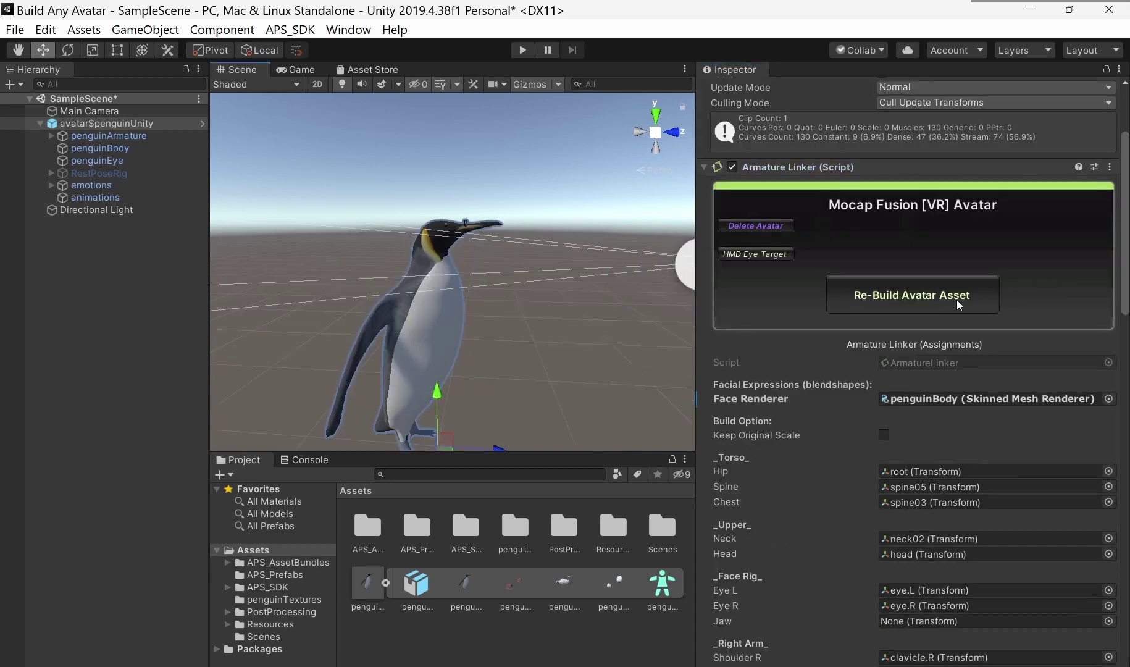
click(908, 297)
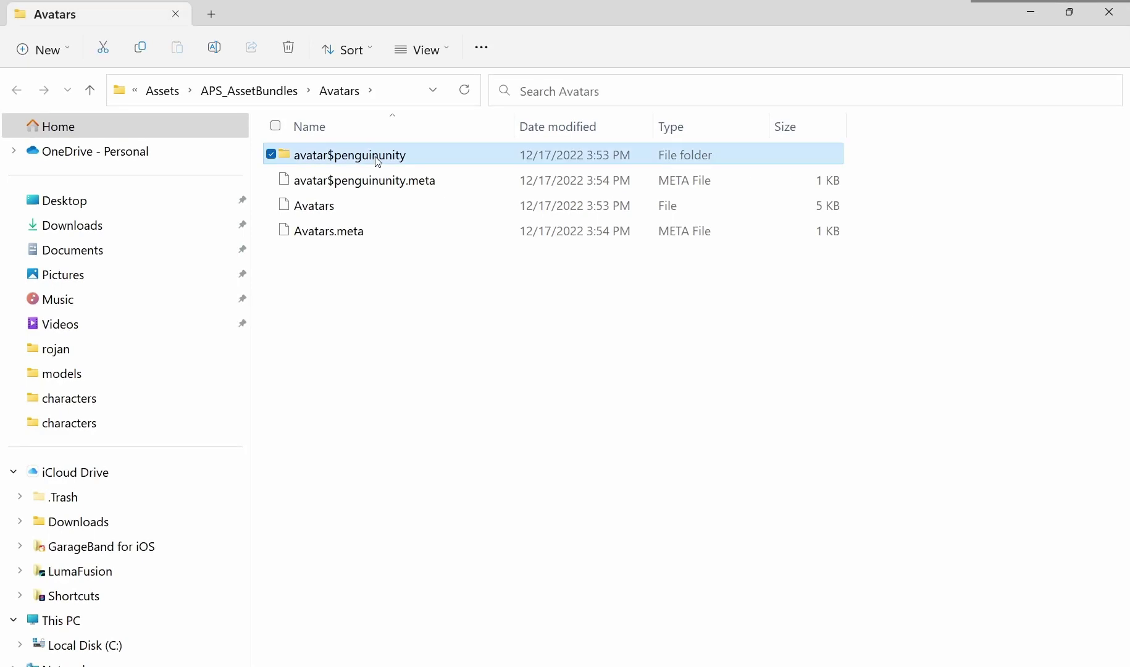
Step: Go to the VR_MocapAssets folder through the SDK's folder shortcuts
right_click(375, 156)
click(1024, 15)
click(1025, 13)
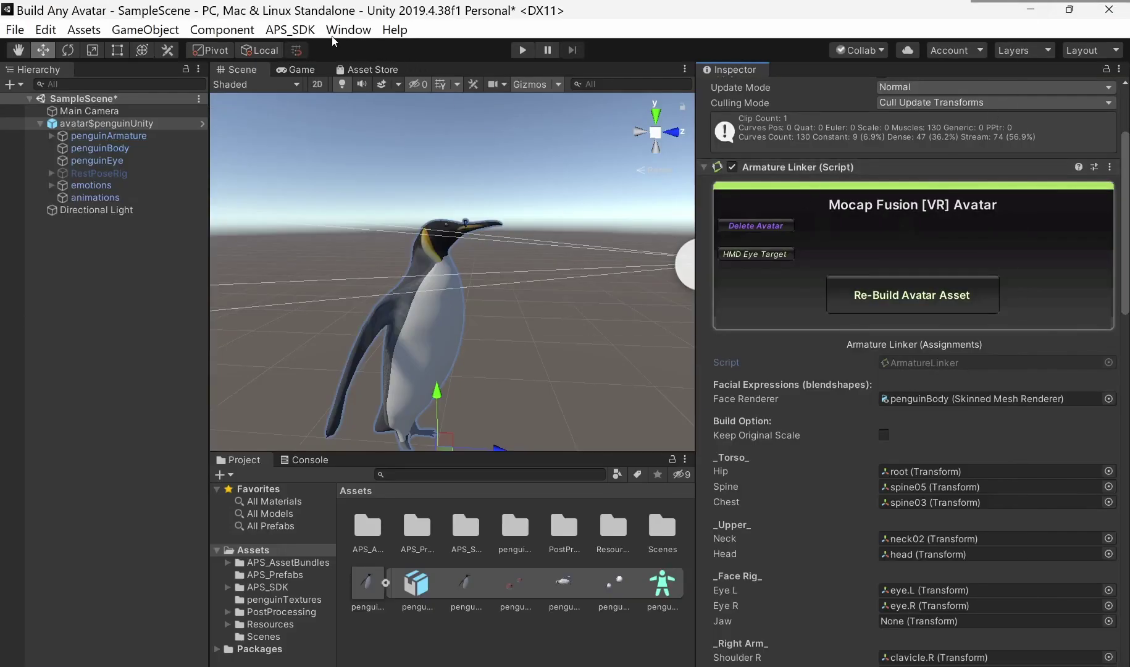
click(303, 35)
mouse_move(313, 79)
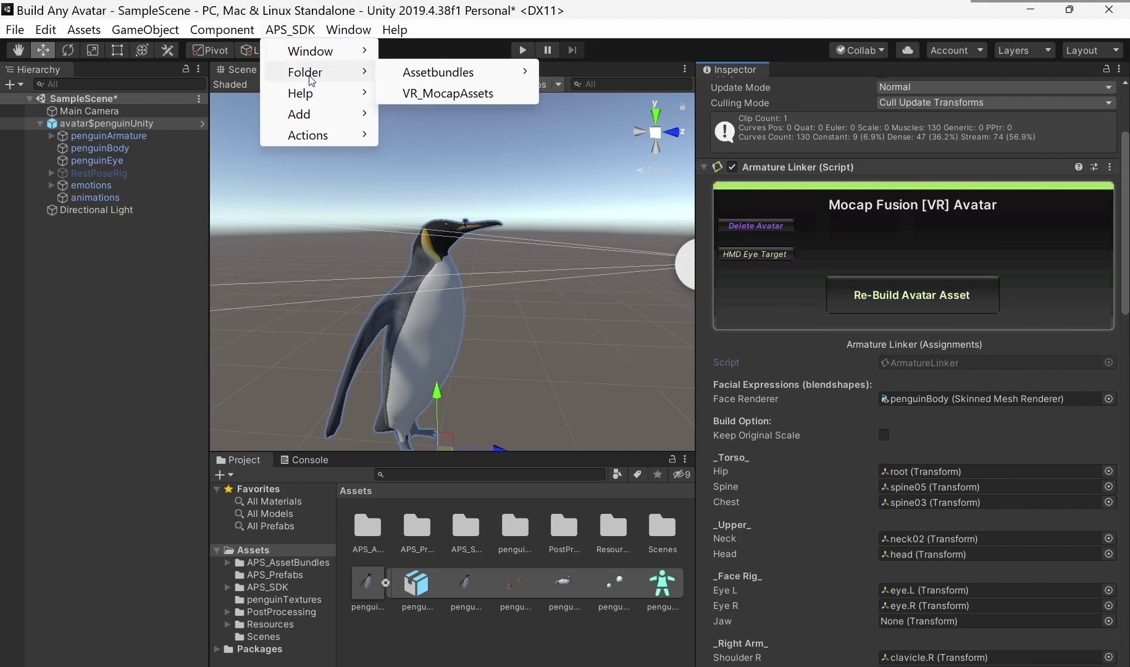
click(470, 94)
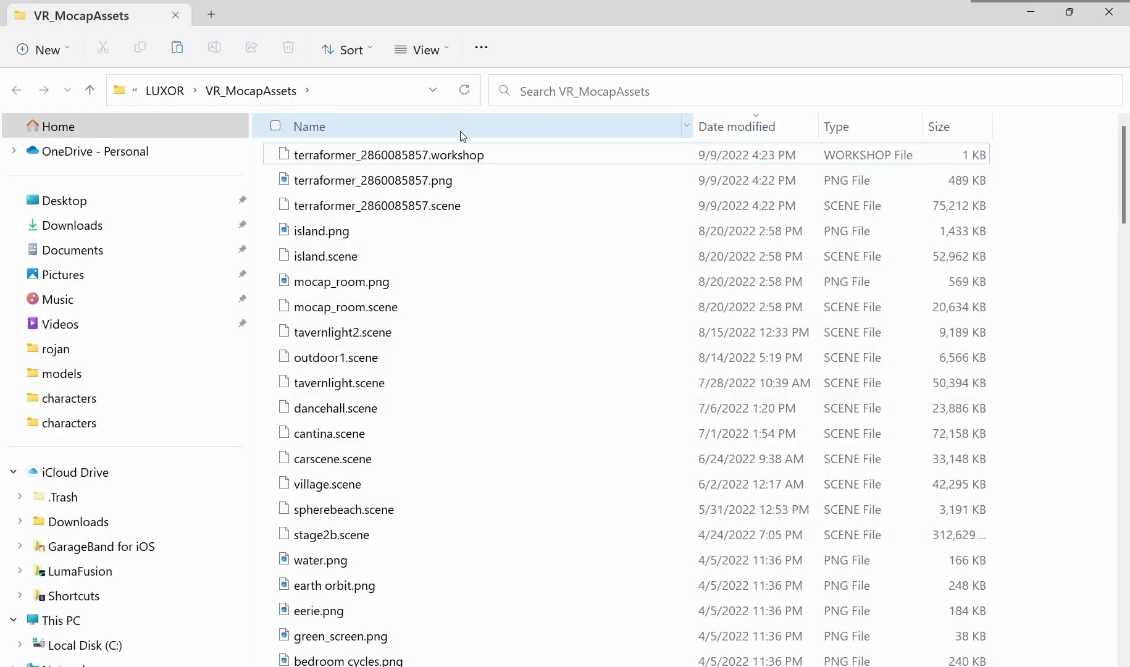
Step: Replace the old avatar$penguin folder in VR_MocapAssets with the avatar$penguinunity folder
scroll(860, 404, down, 2)
scroll(858, 404, down, 10)
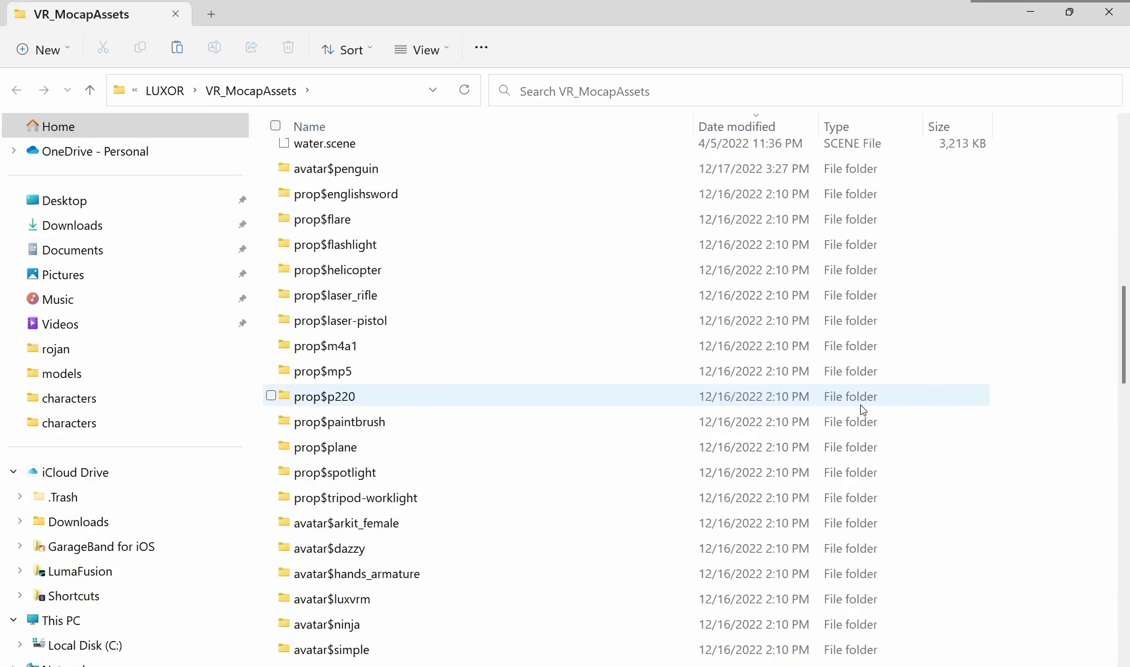
scroll(858, 404, up, 2)
click(372, 309)
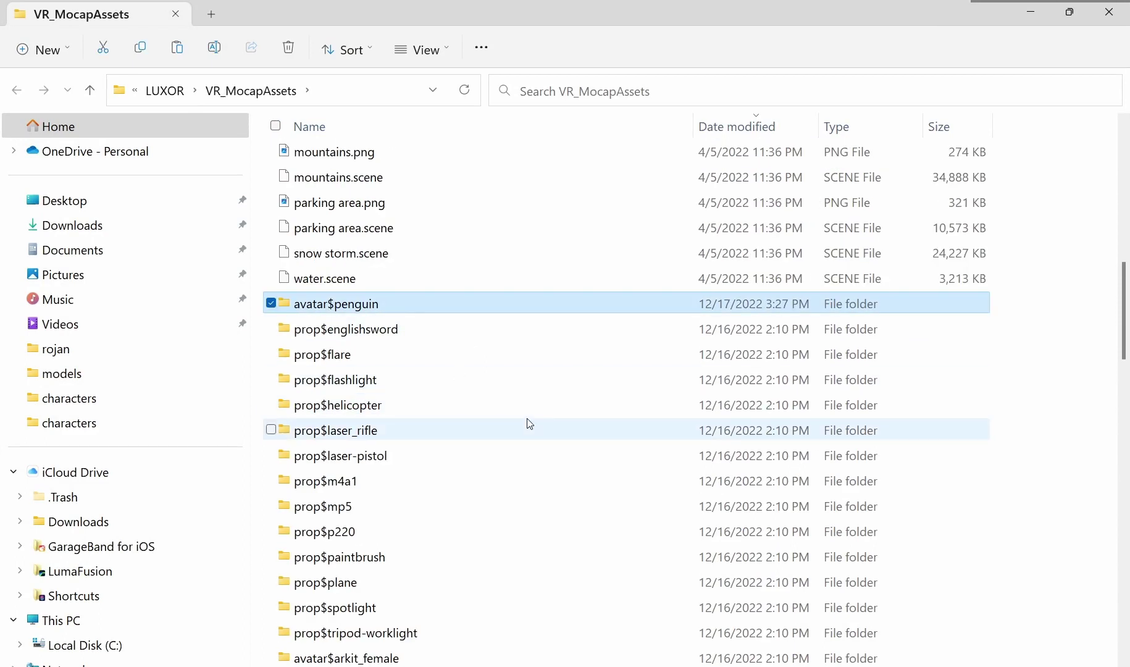
key(Delete)
right_click(1035, 190)
key(Escape)
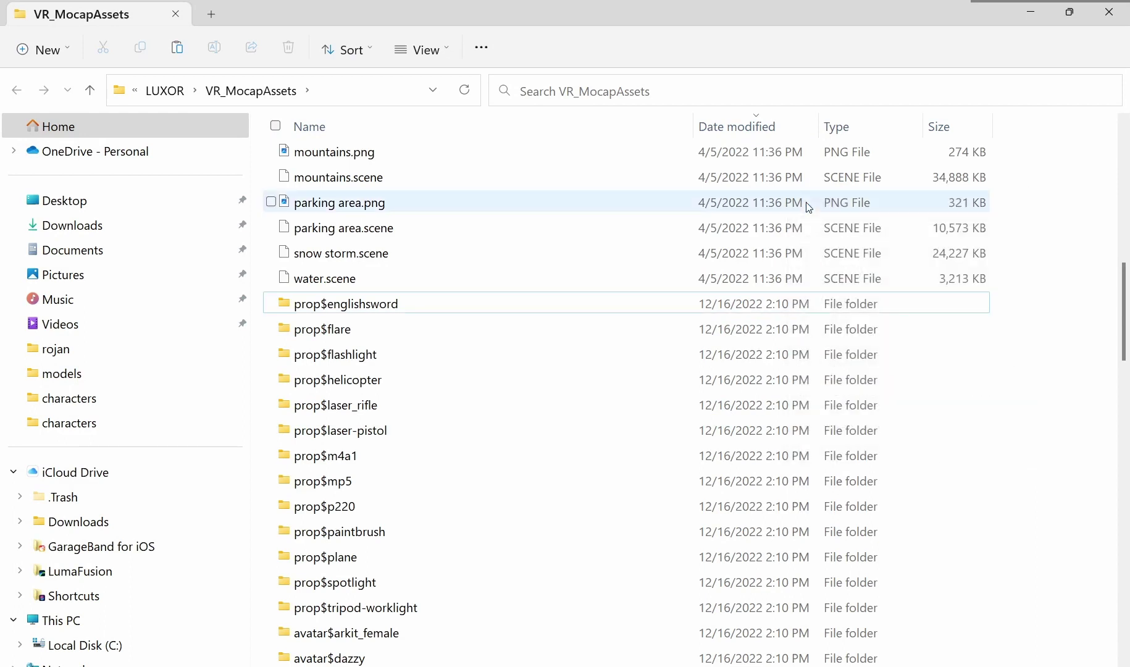
key(ctrl+z)
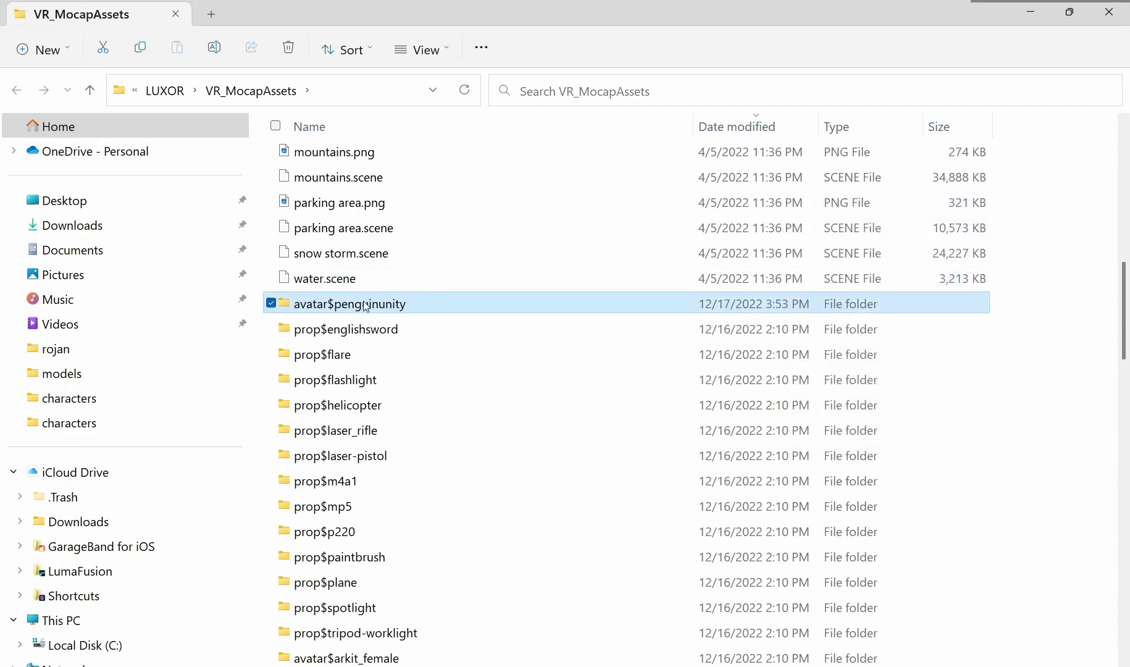
Step: Rename the avatar$penguinunity folder to avatar$penguin0 and close the file window
click(395, 311)
click(426, 303)
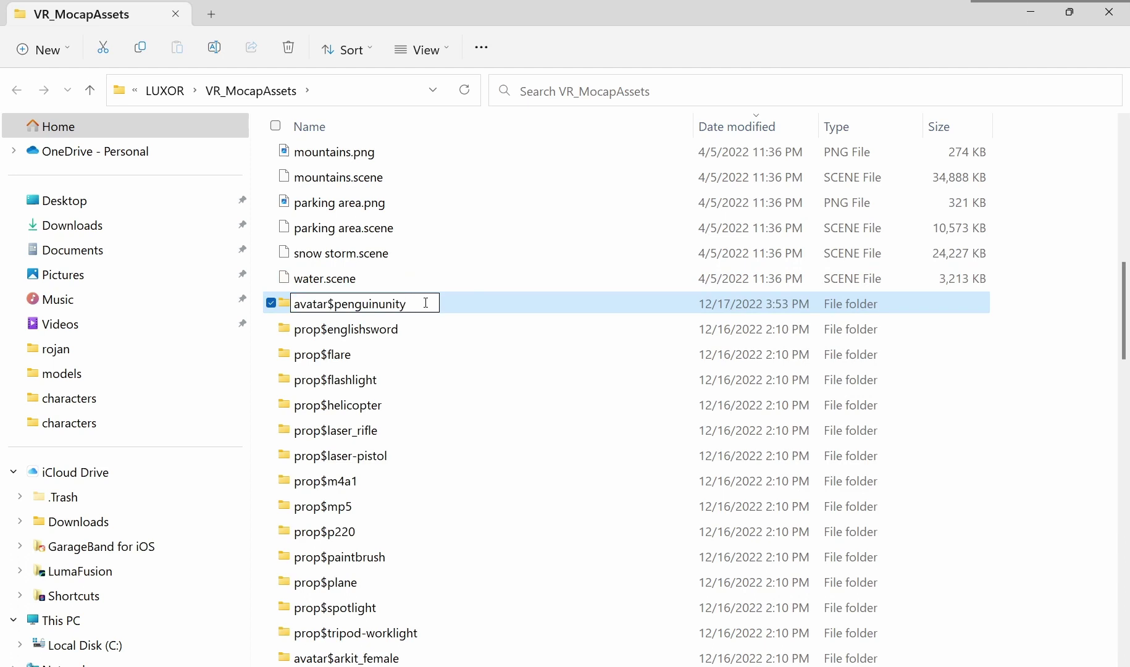
key(BackSpace)
key(BackSpace)
key(BackSpace)
key(BackSpace)
key(BackSpace)
key(BackSpace)
text(in0)
key(Return)
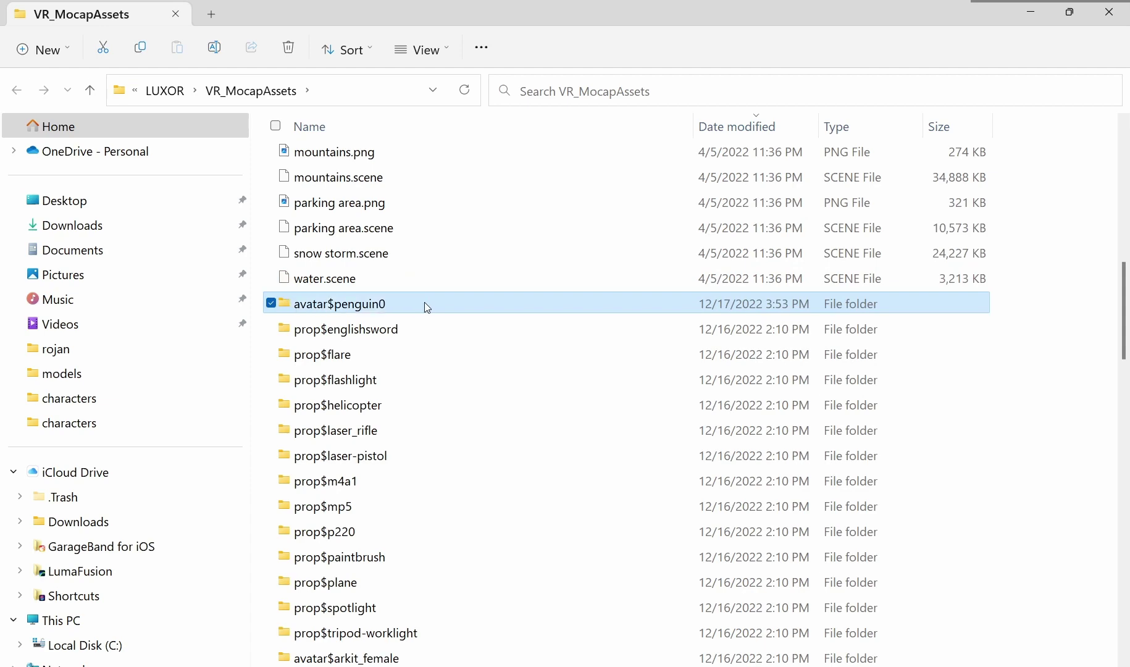
click(1106, 13)
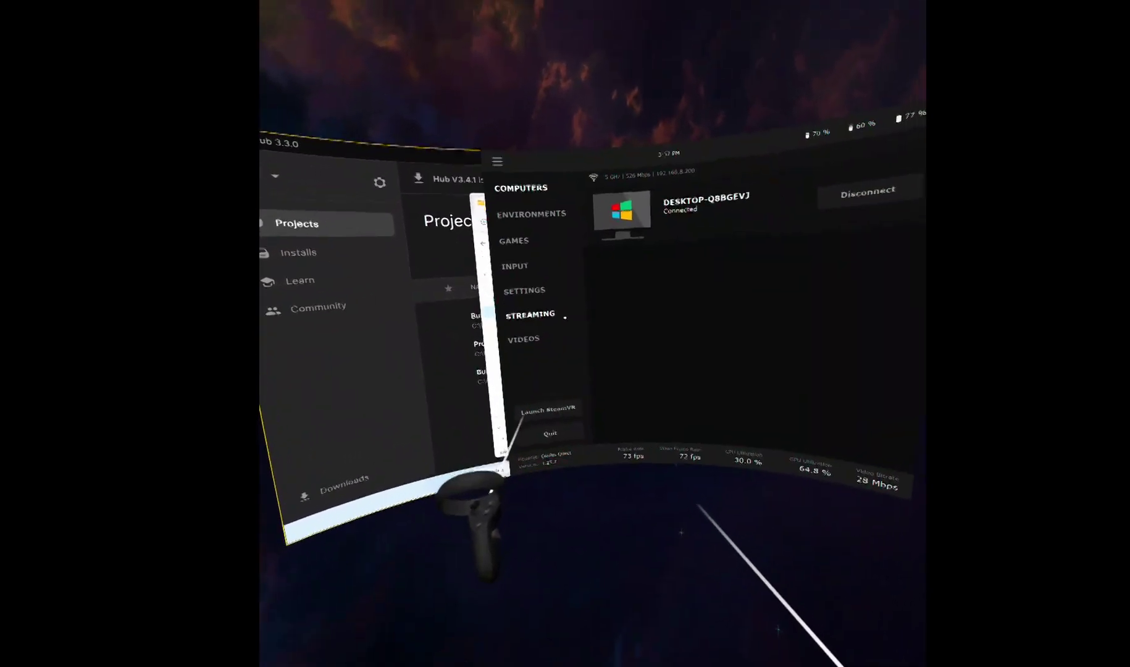
Step: Launch Mocap Fusion from Virtual Desktop's installed games library
click(548, 264)
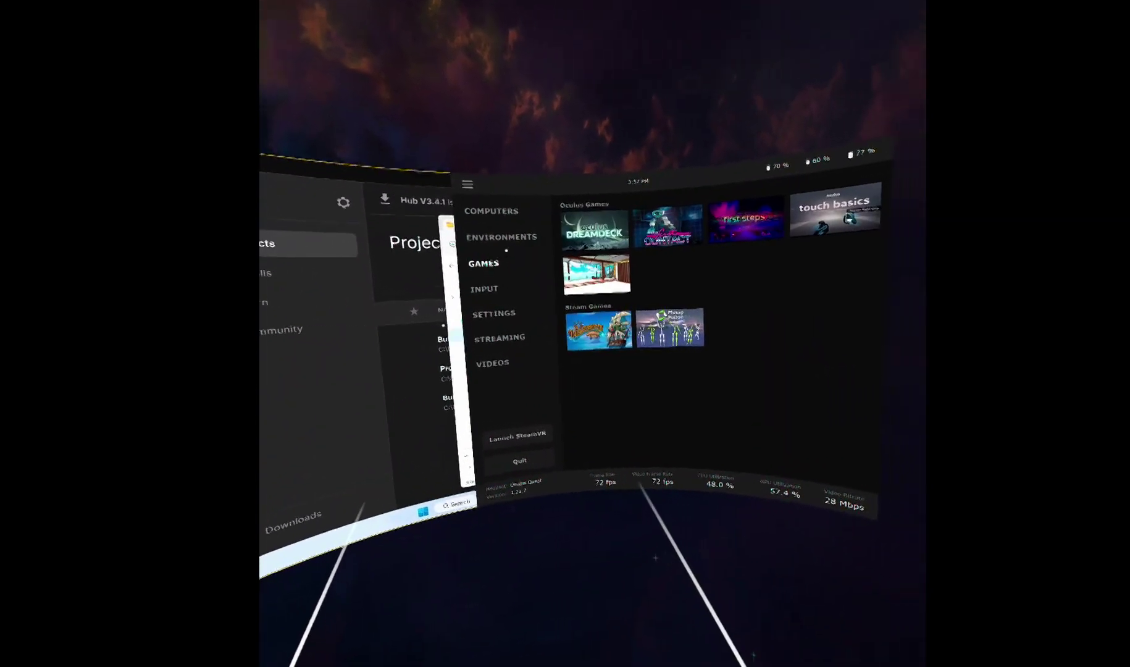
click(622, 308)
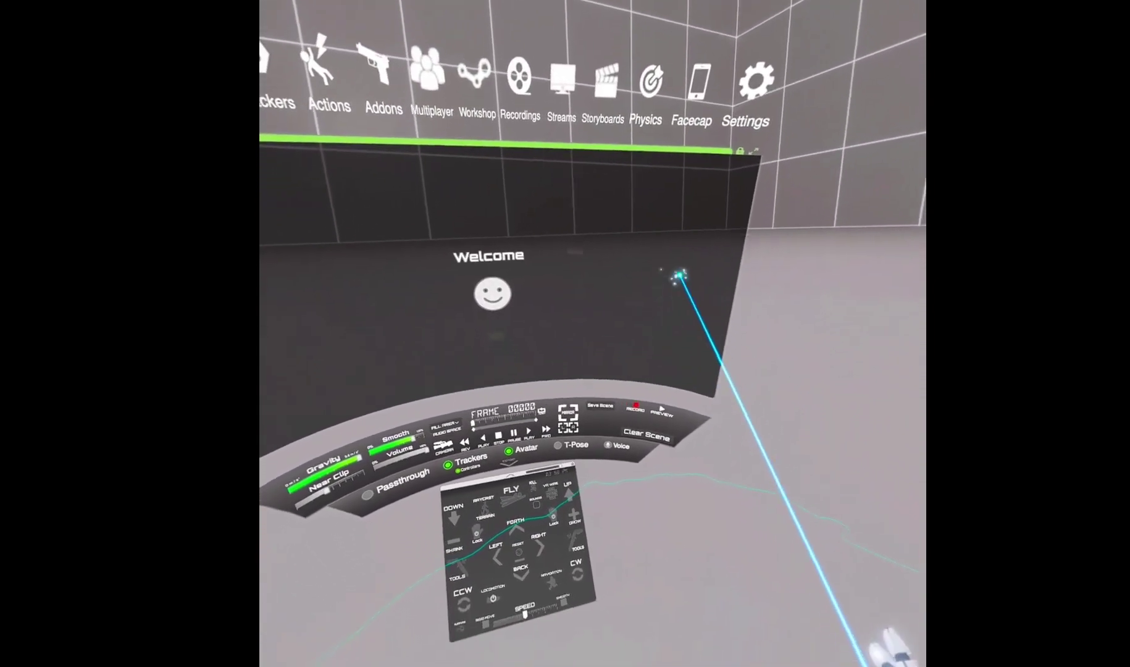
Step: Turn on the mirror and load the penguin avatar from the bottom of the Load Avatar list
click(583, 407)
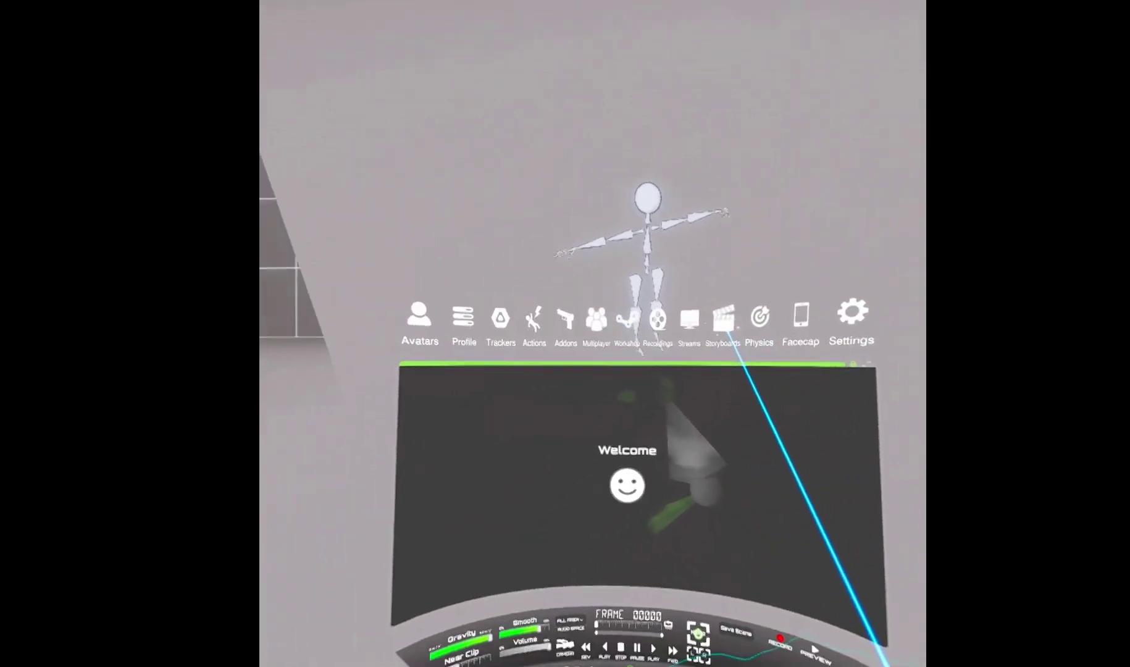
click(554, 315)
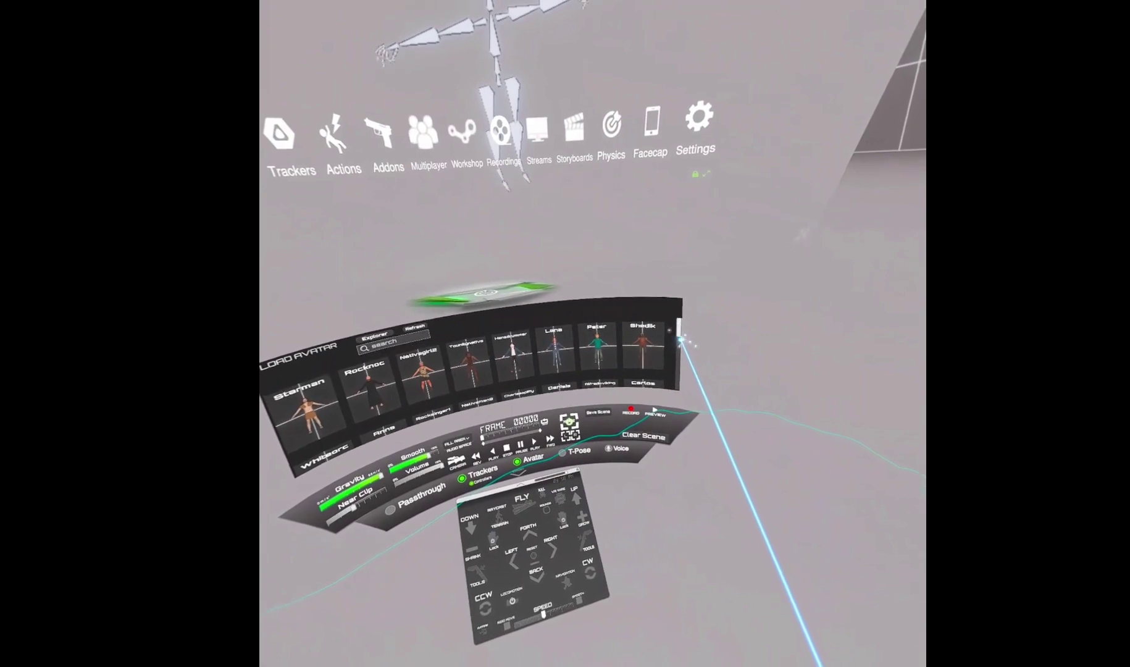
click(681, 341)
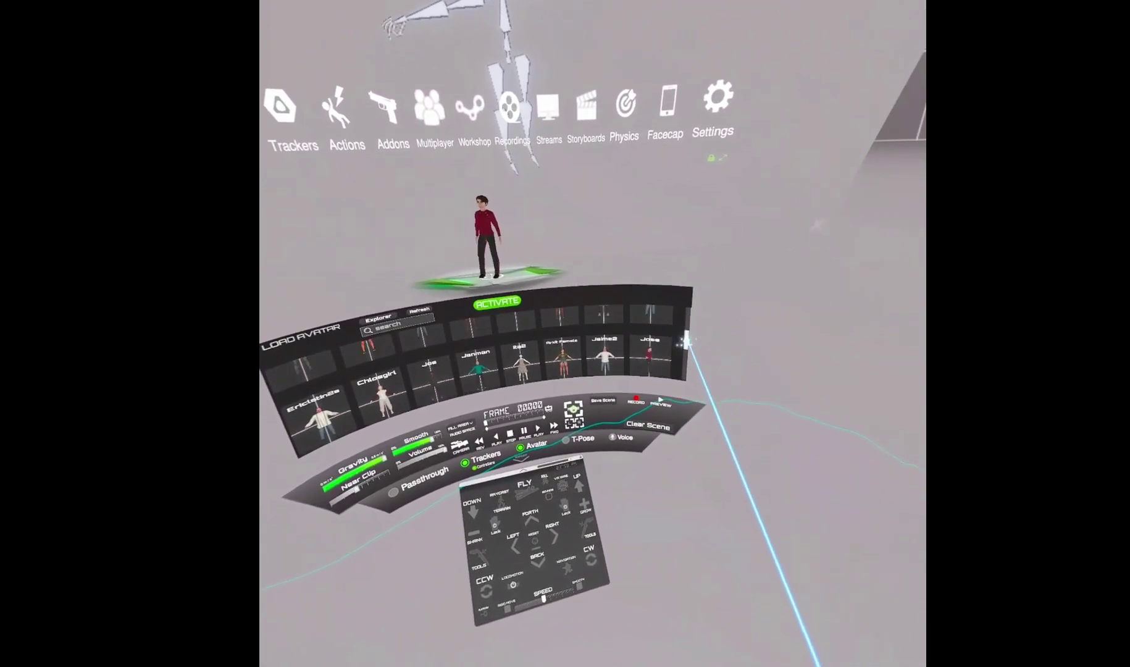
drag(686, 341, 773, 382)
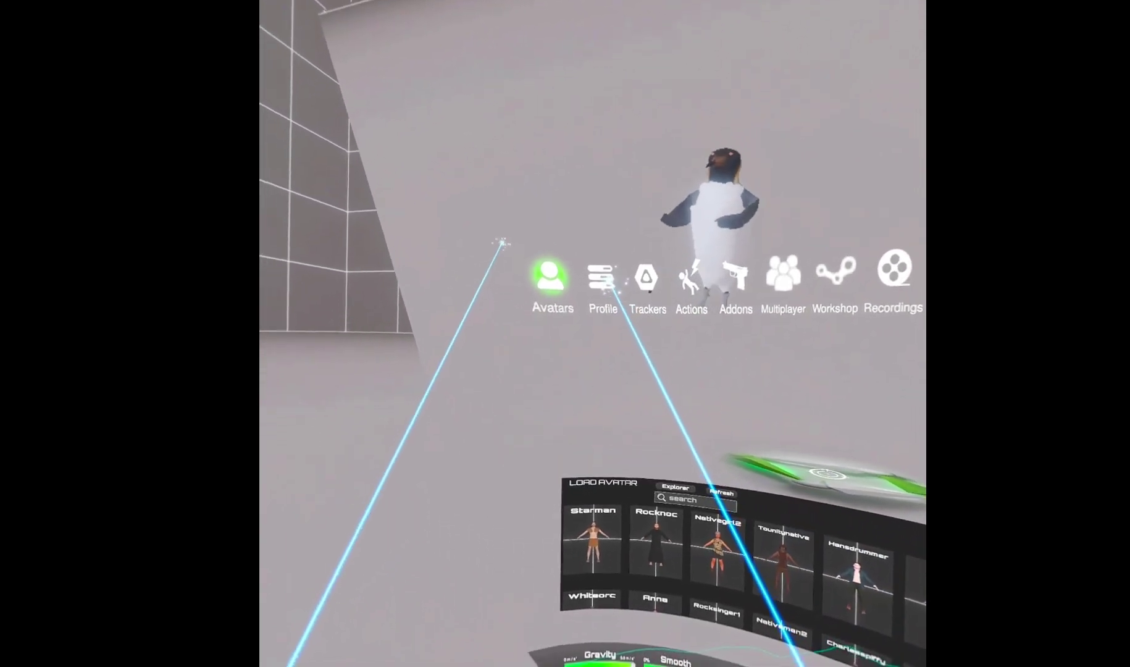
Step: Set the Head / Neck Jaw Flap Source to Facecap and save the Kinematics profile
click(602, 296)
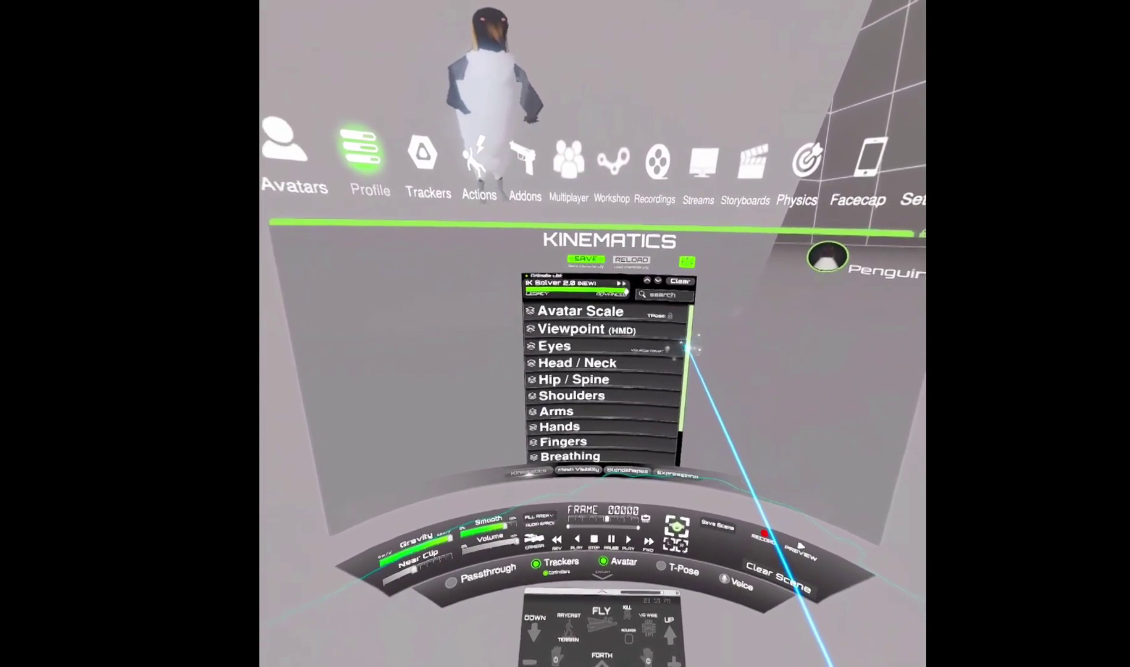
click(620, 353)
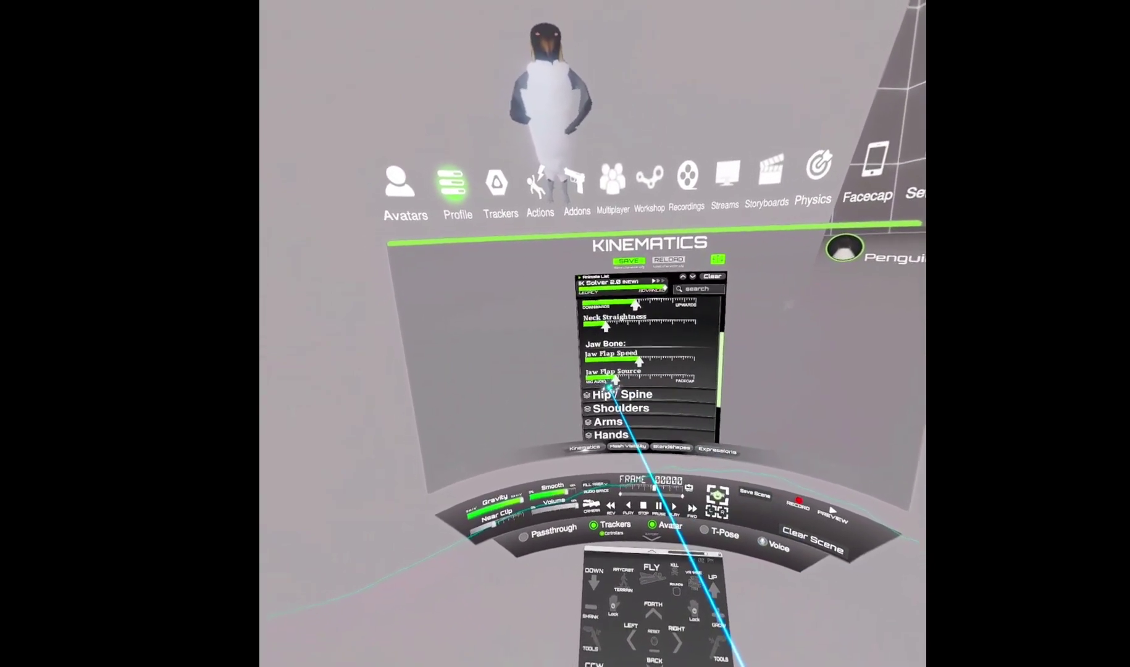
drag(616, 383, 657, 376)
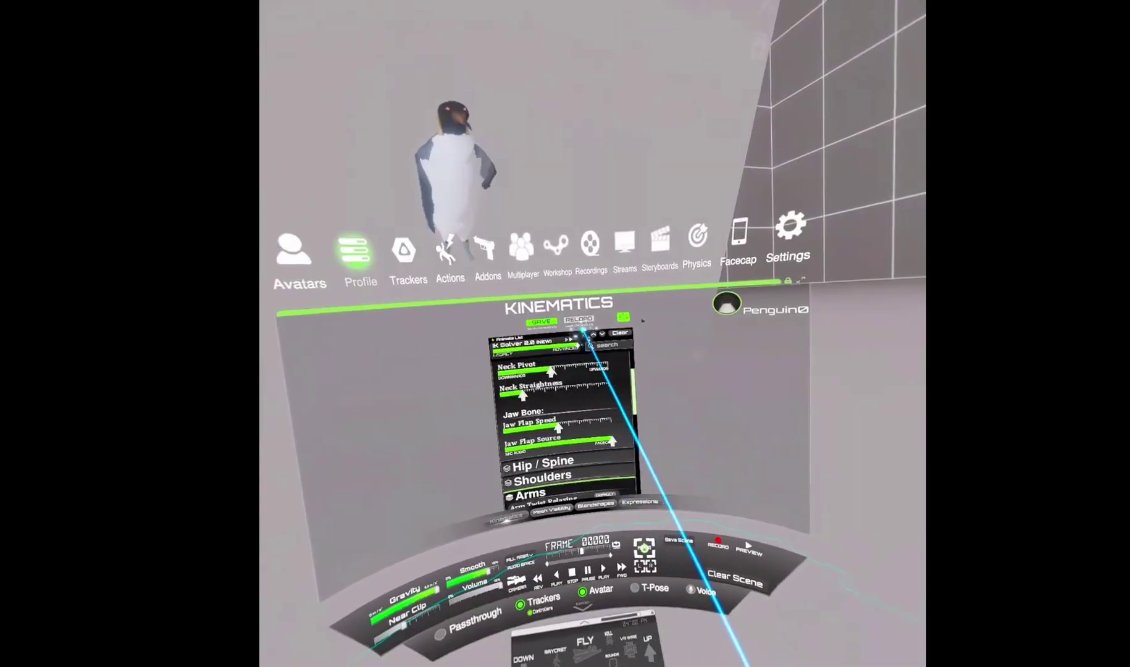
click(540, 321)
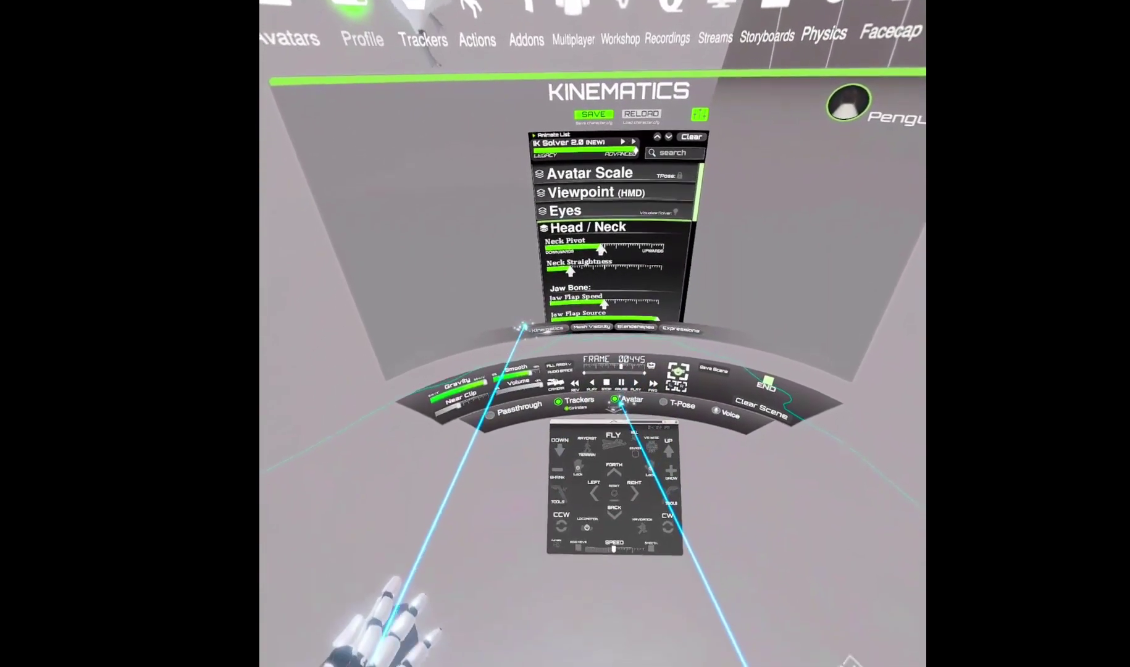
Step: Export the recorded take with the name PENGUIN
click(613, 405)
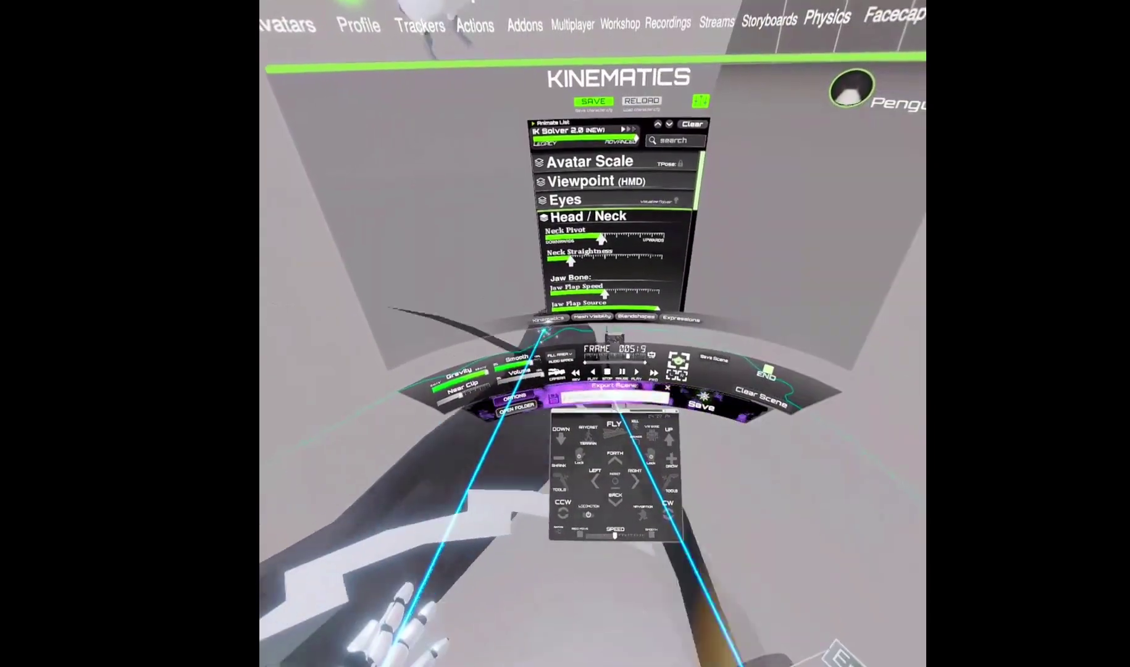
click(616, 403)
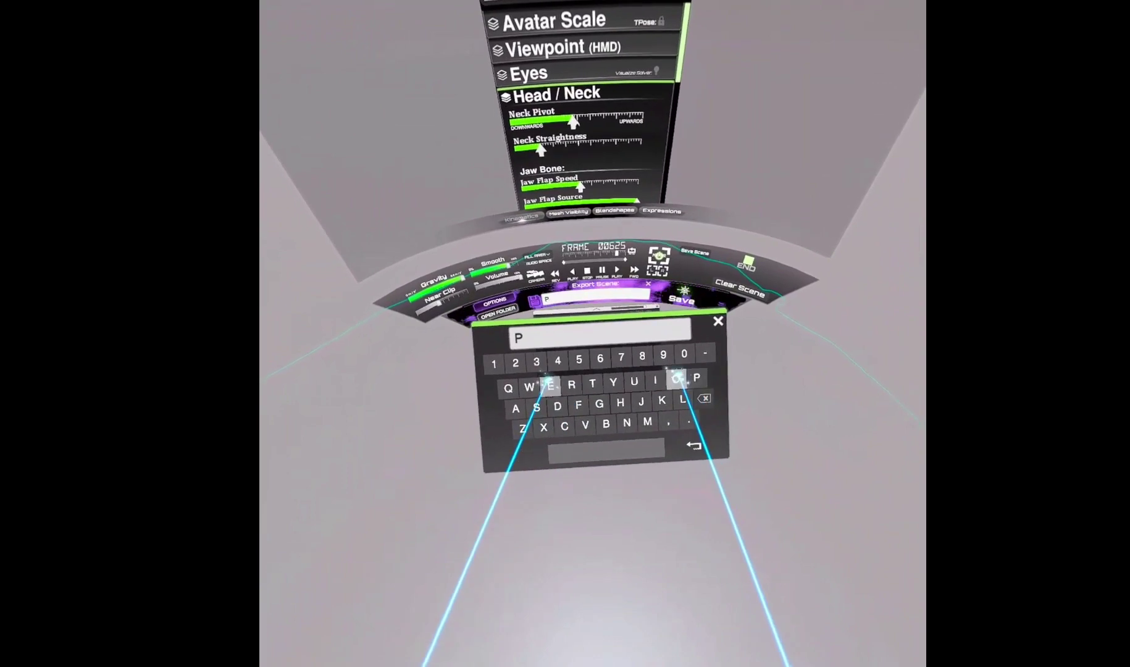
text(PENG)
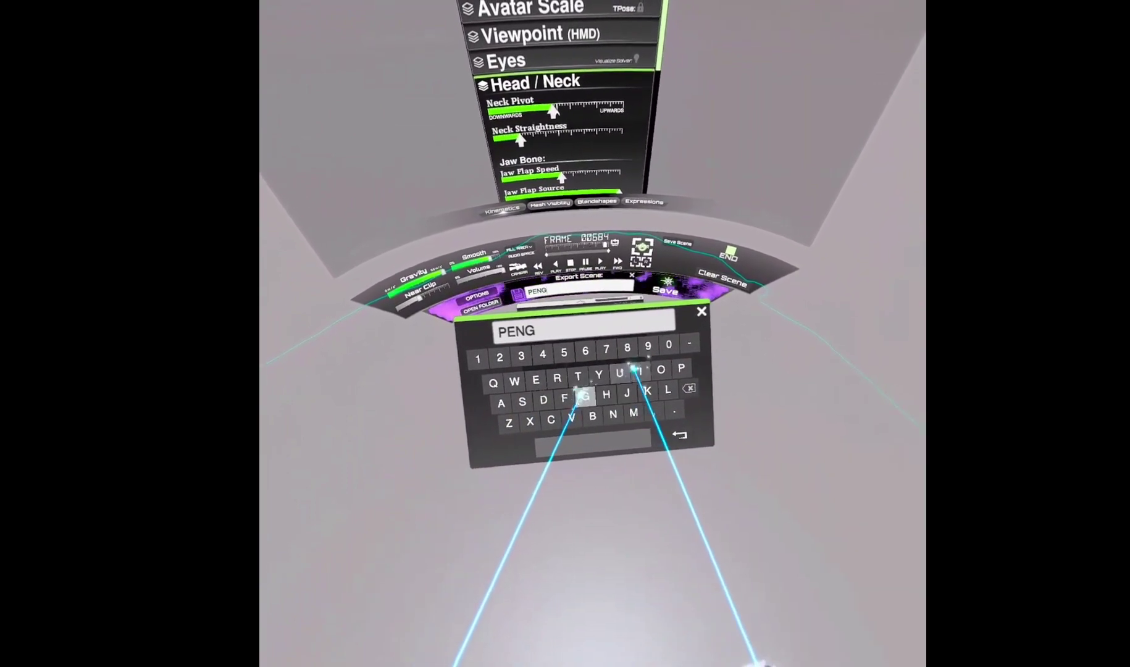
text(UIN)
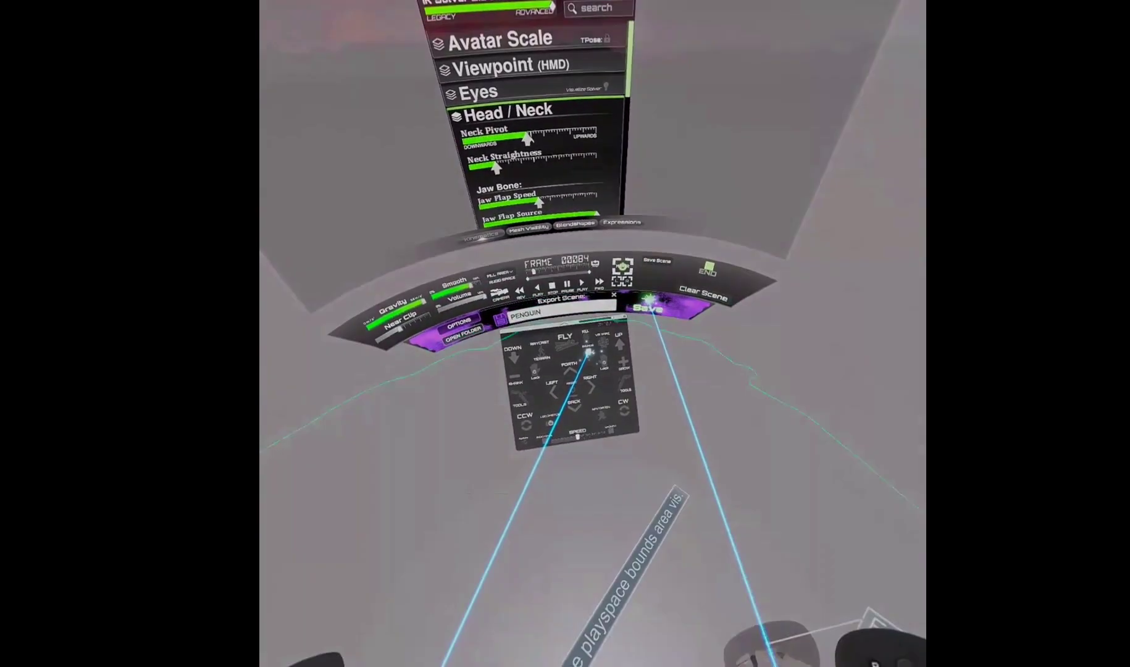
click(650, 306)
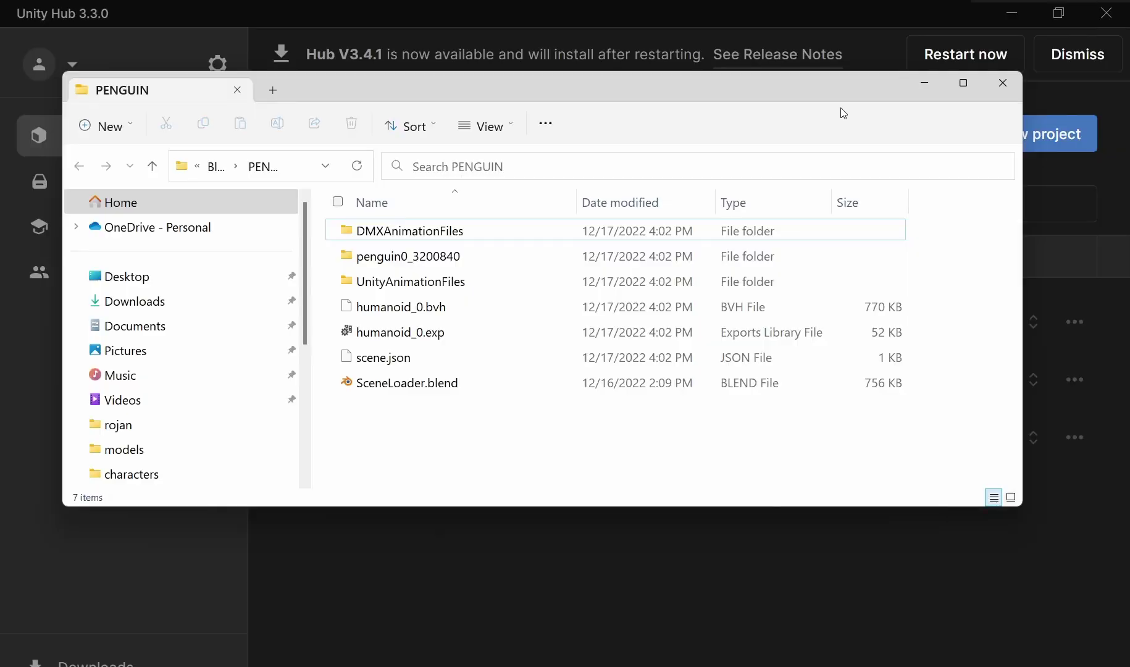
Step: Maximize the PENGUIN export folder window and select SceneLoader.blend
drag(790, 84, 816, 76)
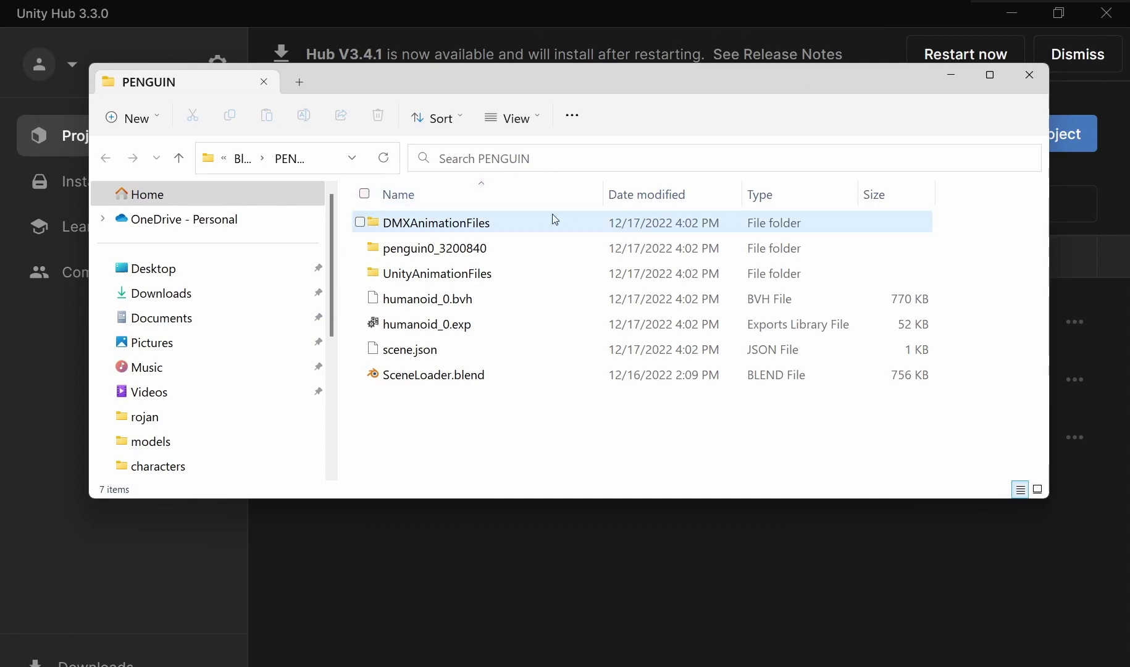
click(989, 73)
click(346, 314)
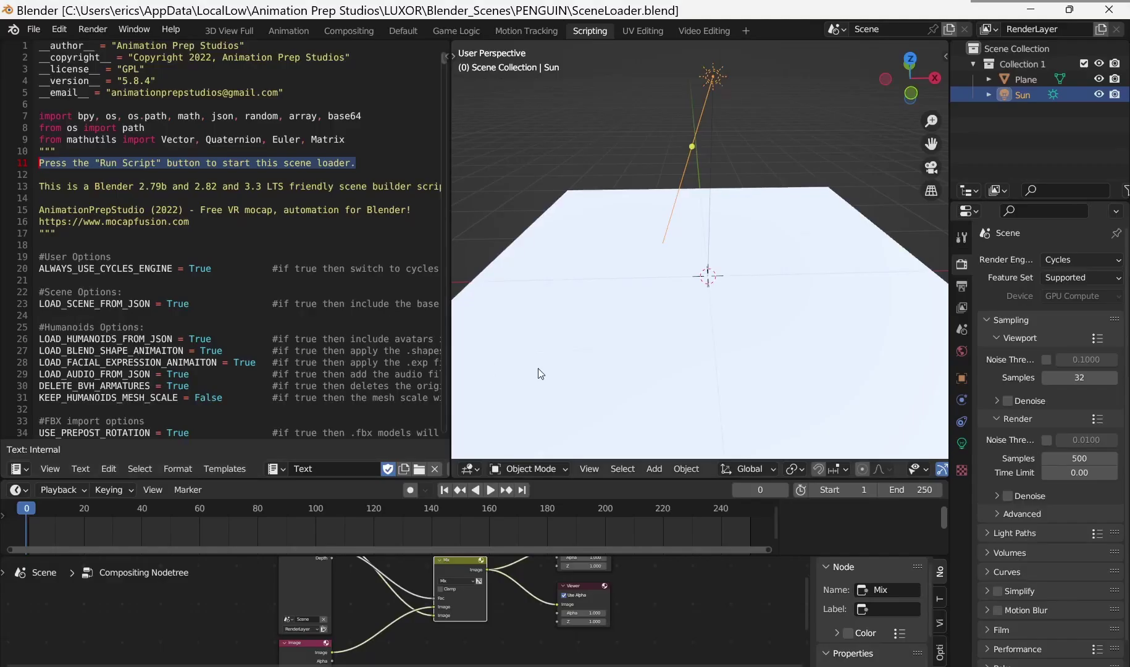
Step: Run the scene loader script to import the penguin, then select its body mesh from the front
scroll(333, 469, down, 3)
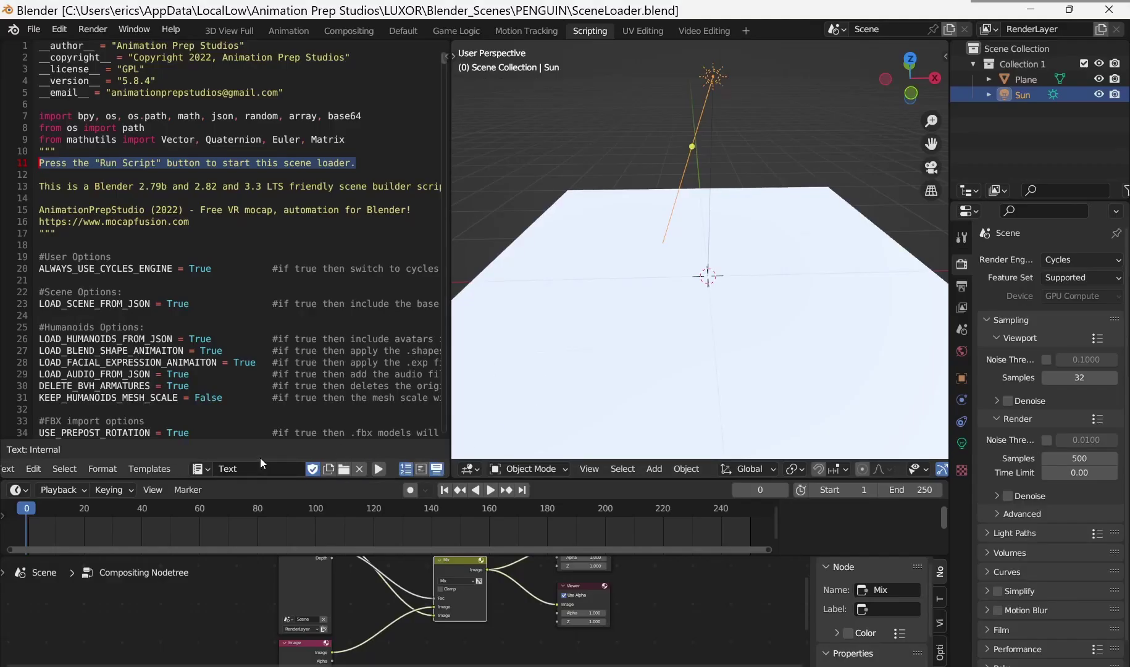
click(377, 470)
scroll(710, 296, up, 3)
mouse_move(709, 297)
middle_down()
mouse_move(721, 315)
mouse_move(700, 303)
middle_up()
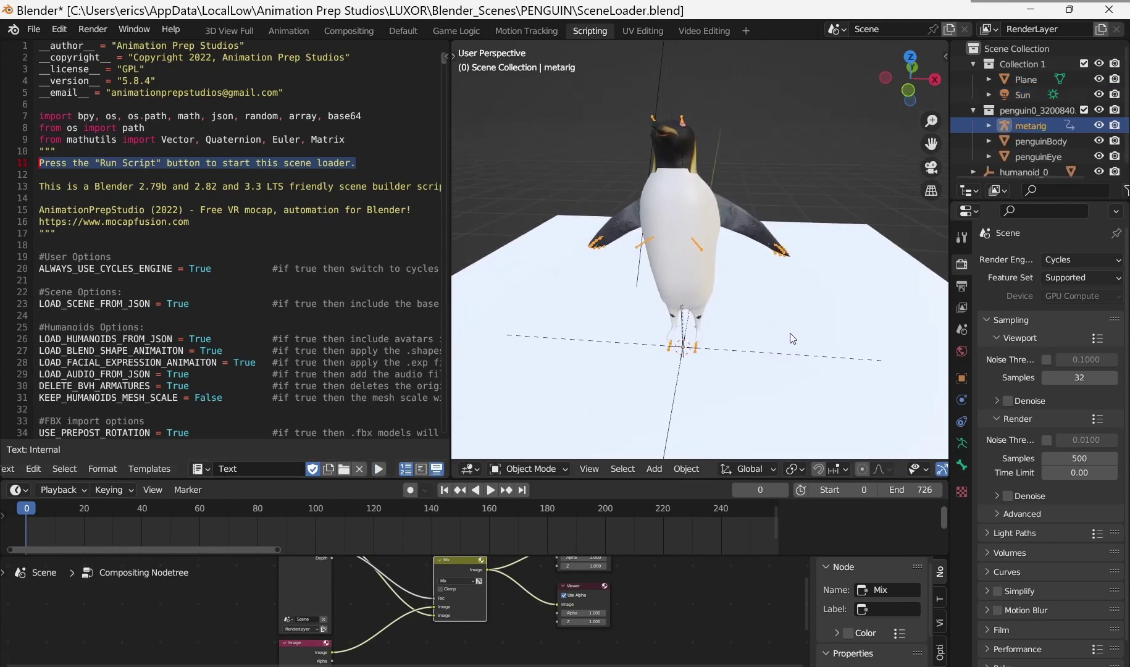
middle_drag(792, 338, 636, 269)
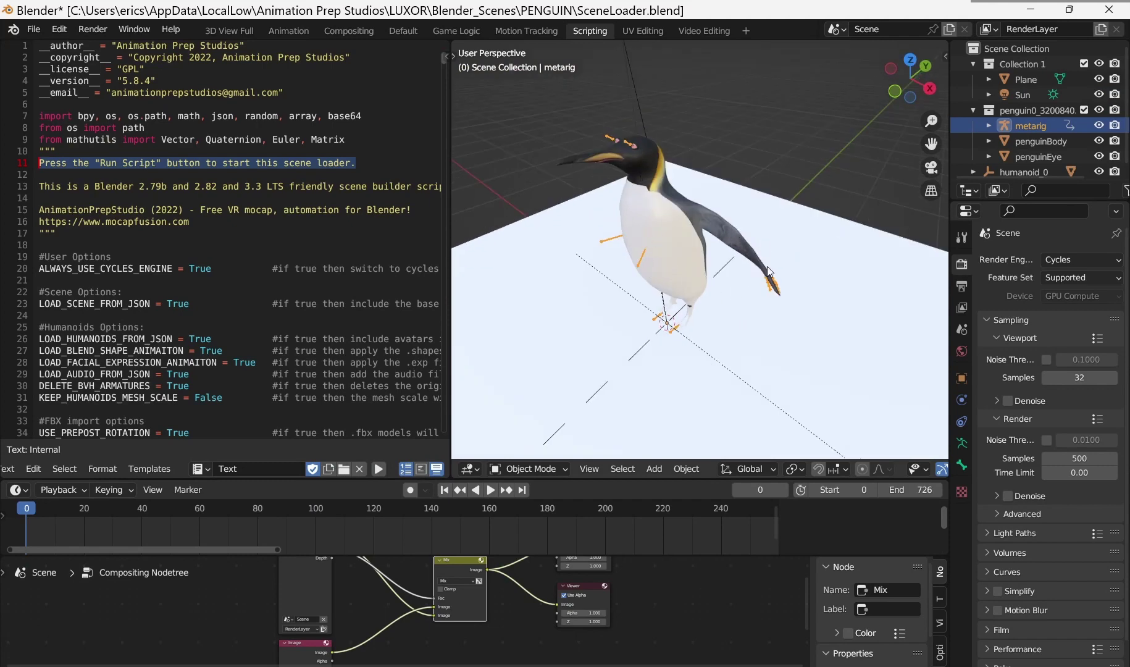
click(640, 156)
middle_drag(636, 171, 706, 171)
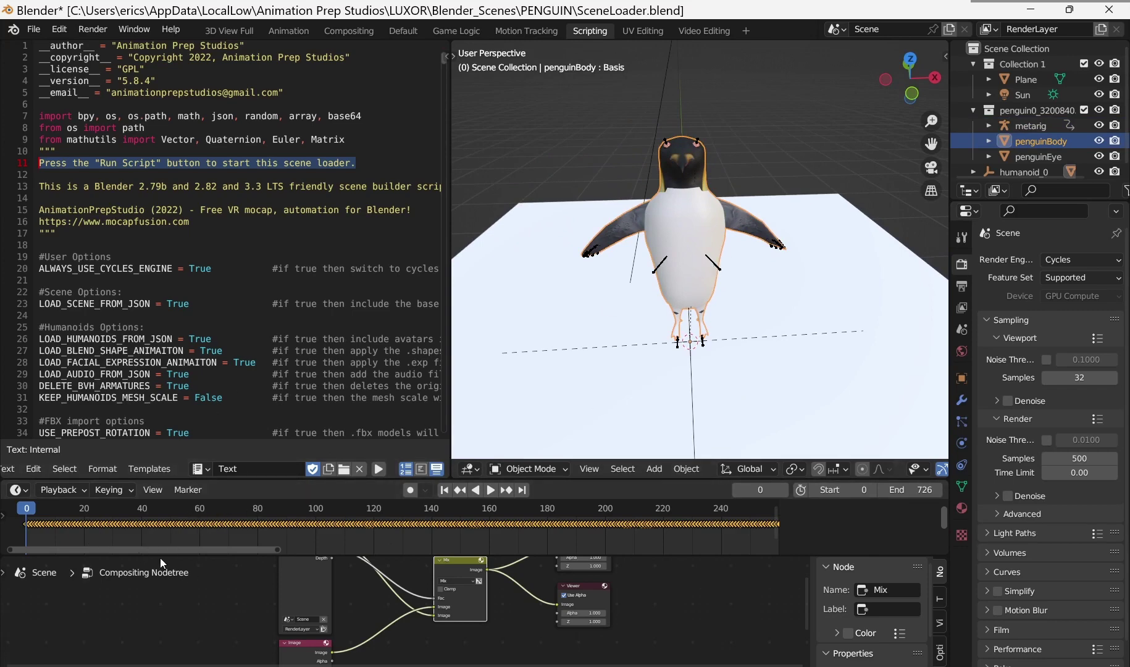
Step: Play the penguin's captured animation, orbiting and zooming around it during playback
key(space)
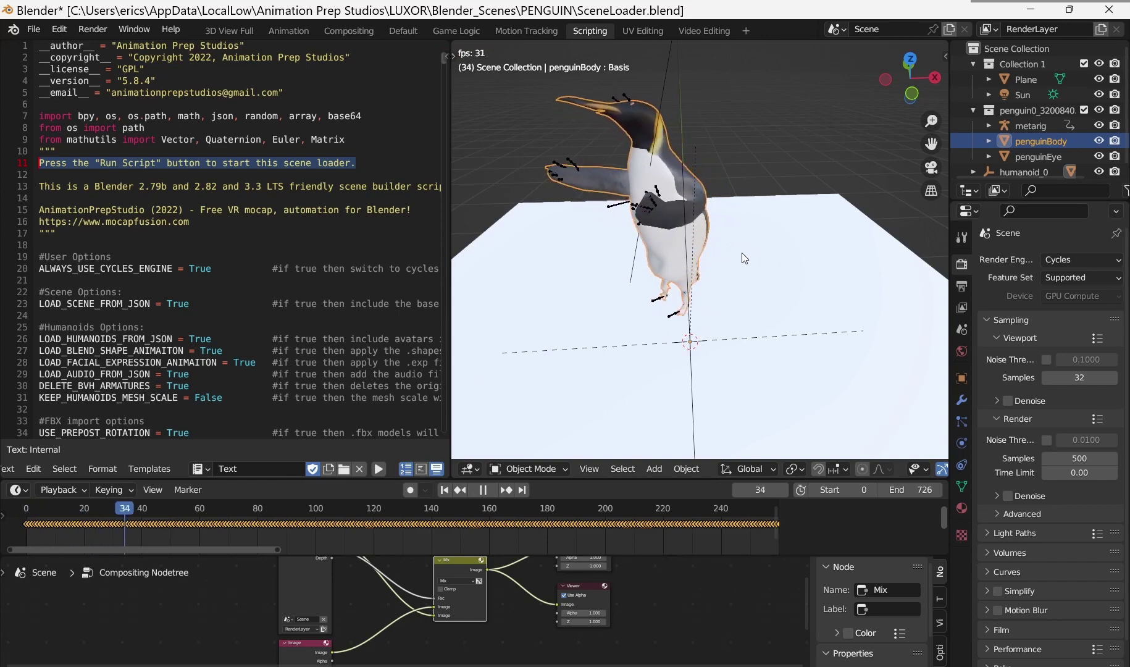
middle_drag(728, 212, 789, 238)
scroll(707, 243, up, 3)
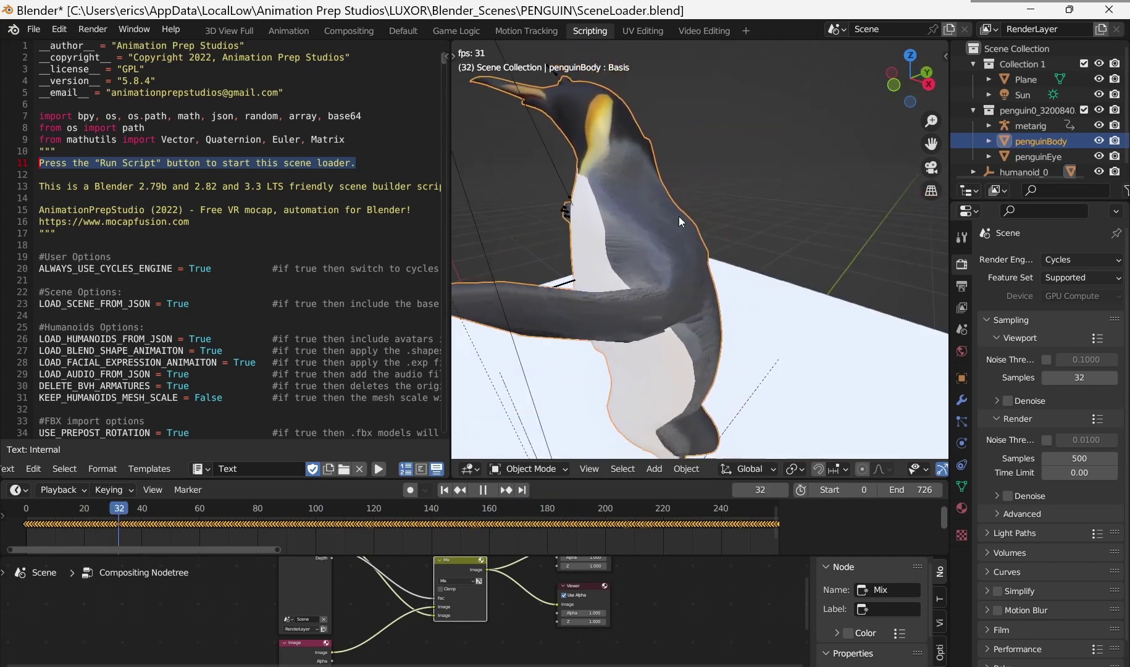
scroll(680, 217, down, 4)
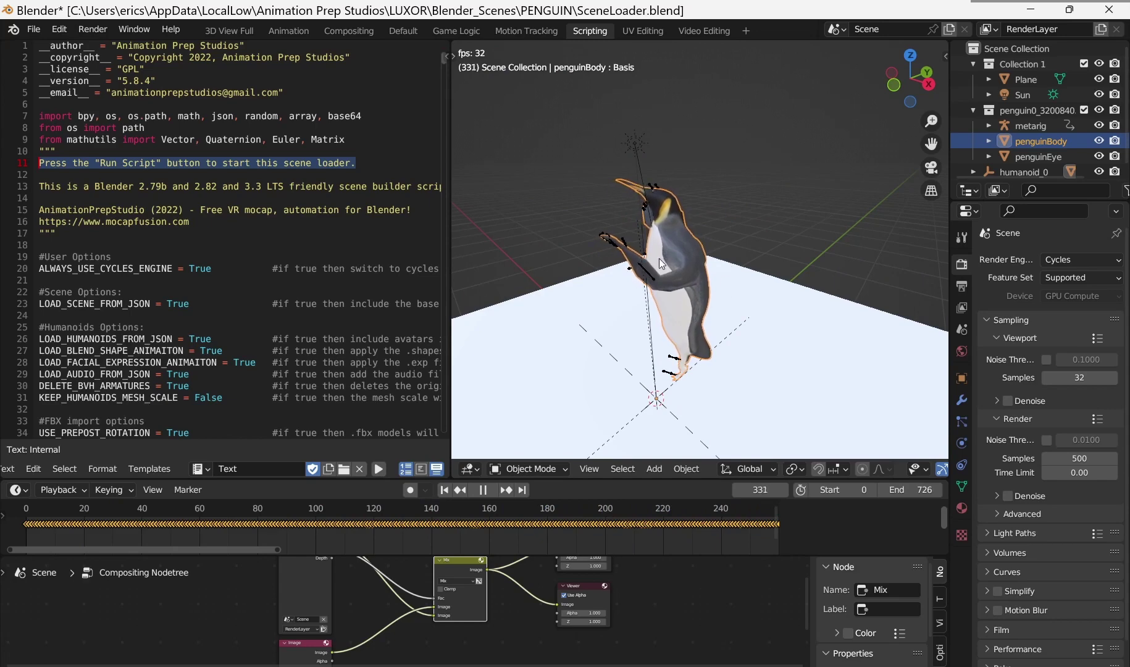
middle_drag(621, 295, 696, 283)
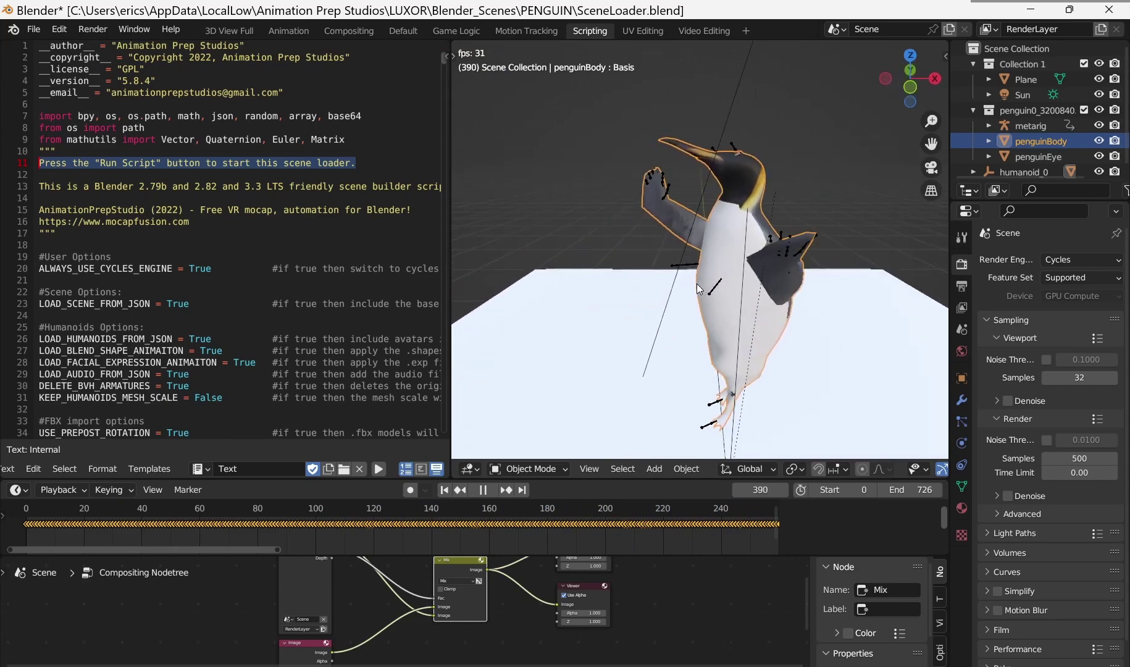